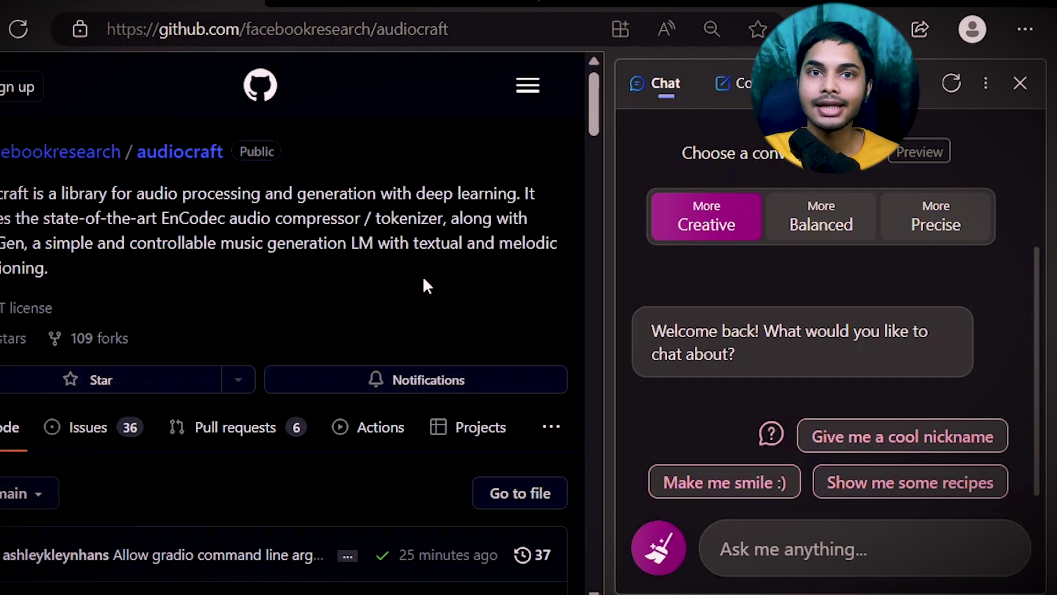
Ask the Bing chat: "I want you to read the current website and provide me a clear cut summary.".
{"action": "left_click", "coordinate": [815, 543]}
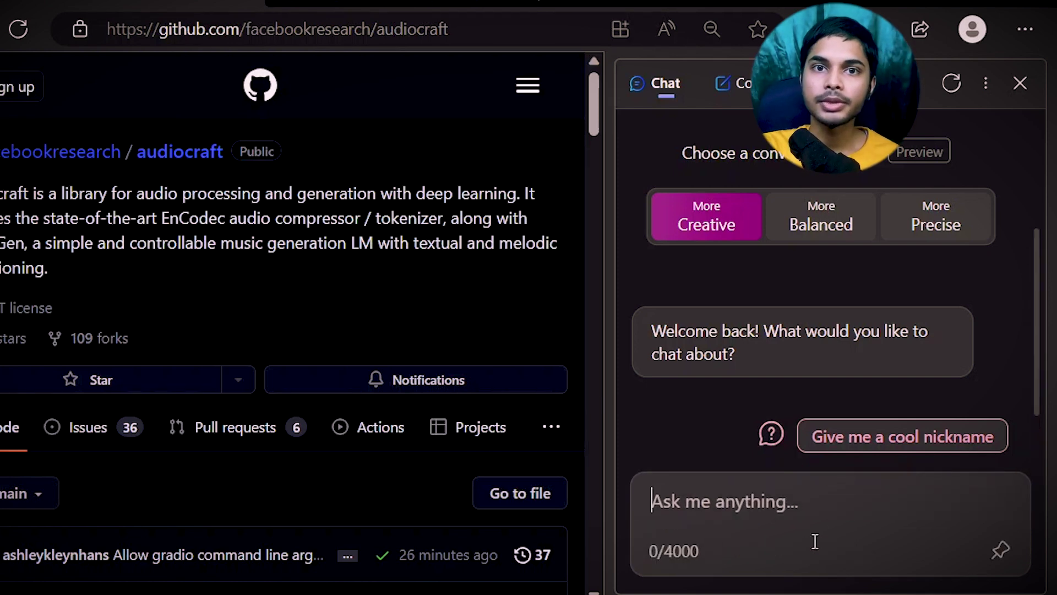
{"action": "type", "text": "I want you to read "}
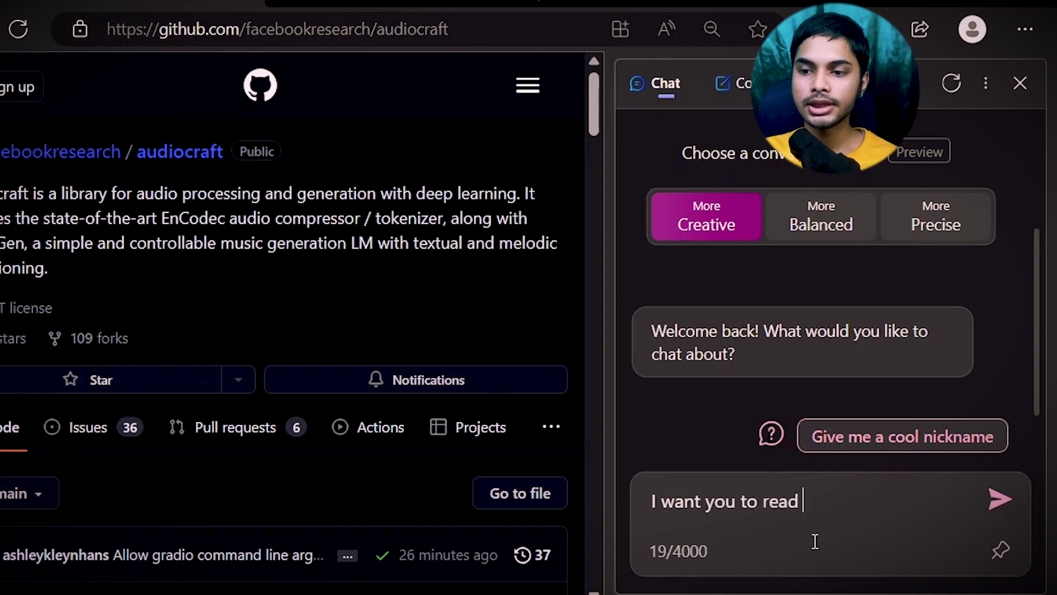
{"action": "type", "text": "the current website and provide me a cle"}
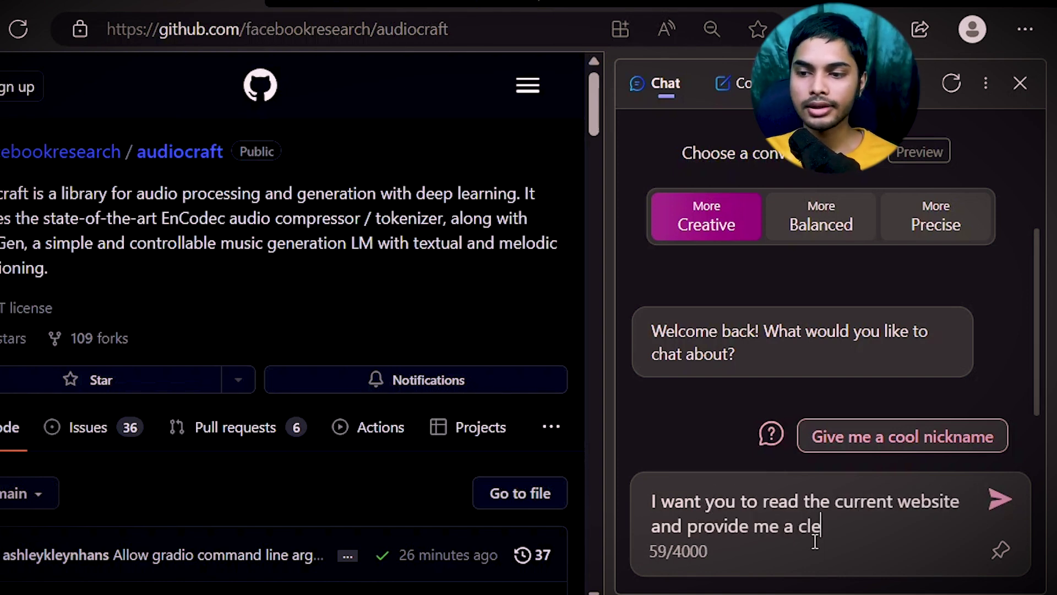
{"action": "type", "text": "ar cut summary."}
{"action": "key", "text": "Return"}
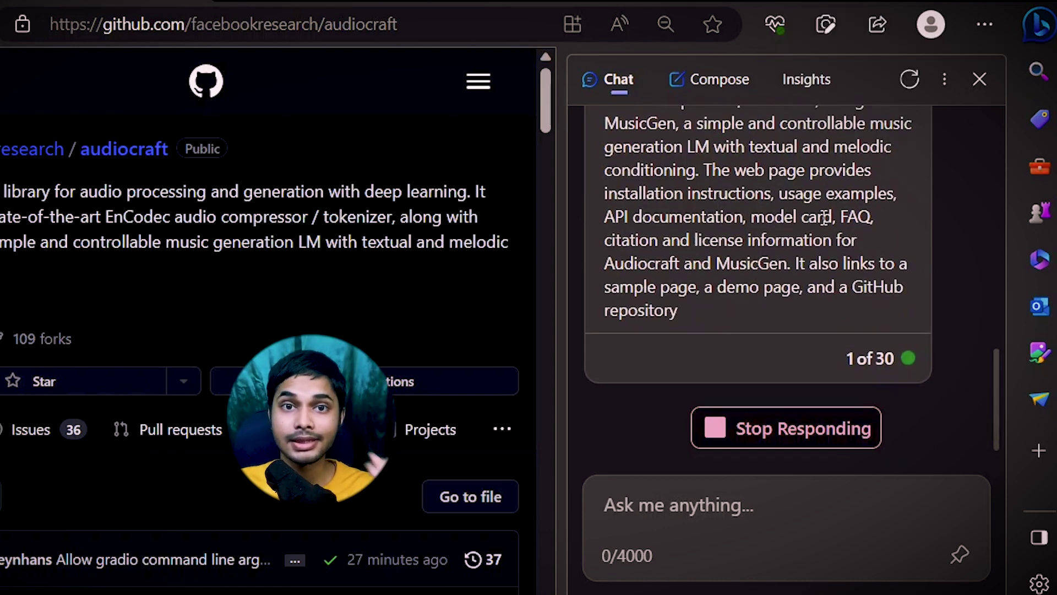
Read through the chat's summary of the Audiocraft page, including the parts on deep learning, the audio tokenizer and MusicGen.
{"action": "scroll", "coordinate": [824, 218], "scroll_direction": "up", "scroll_amount": 3}
{"action": "left_click_drag", "start_coordinate": [703, 164], "coordinate": [808, 168]}
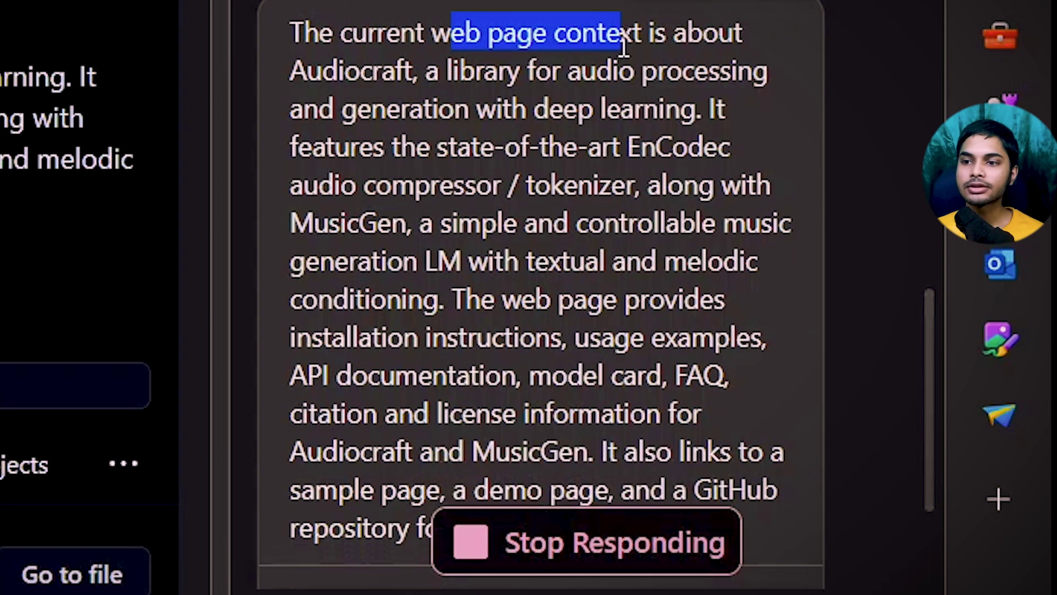
{"action": "left_click", "coordinate": [320, 96]}
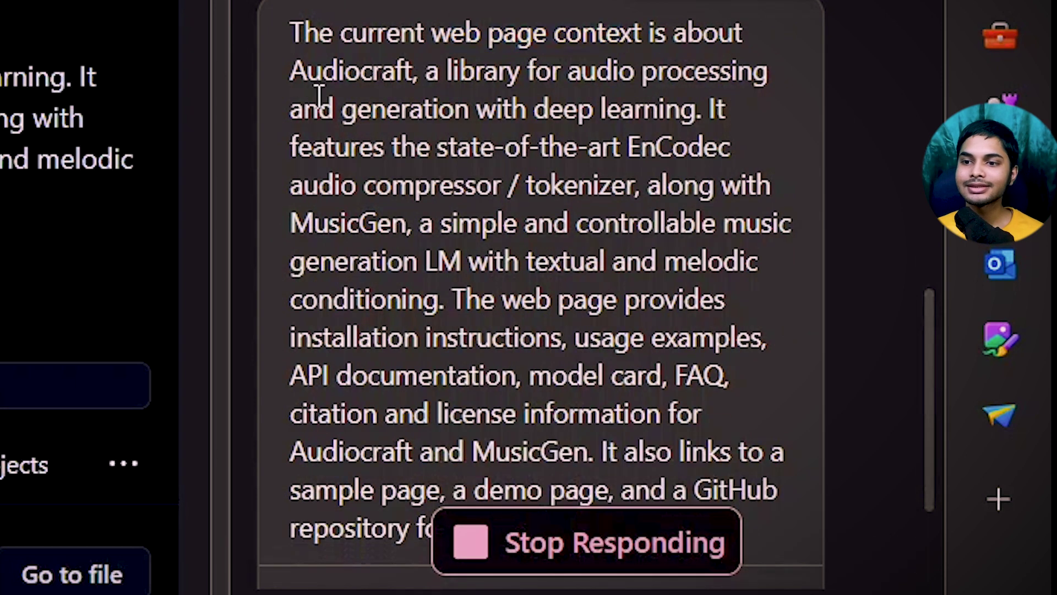
{"action": "left_click_drag", "start_coordinate": [297, 83], "coordinate": [402, 80]}
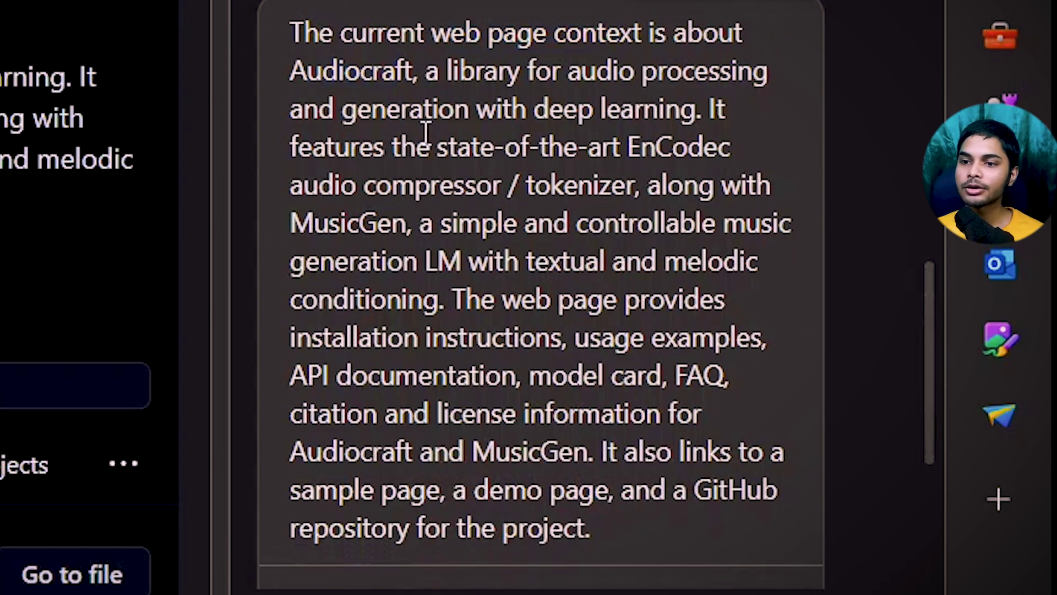
{"action": "left_click_drag", "start_coordinate": [357, 124], "coordinate": [550, 113]}
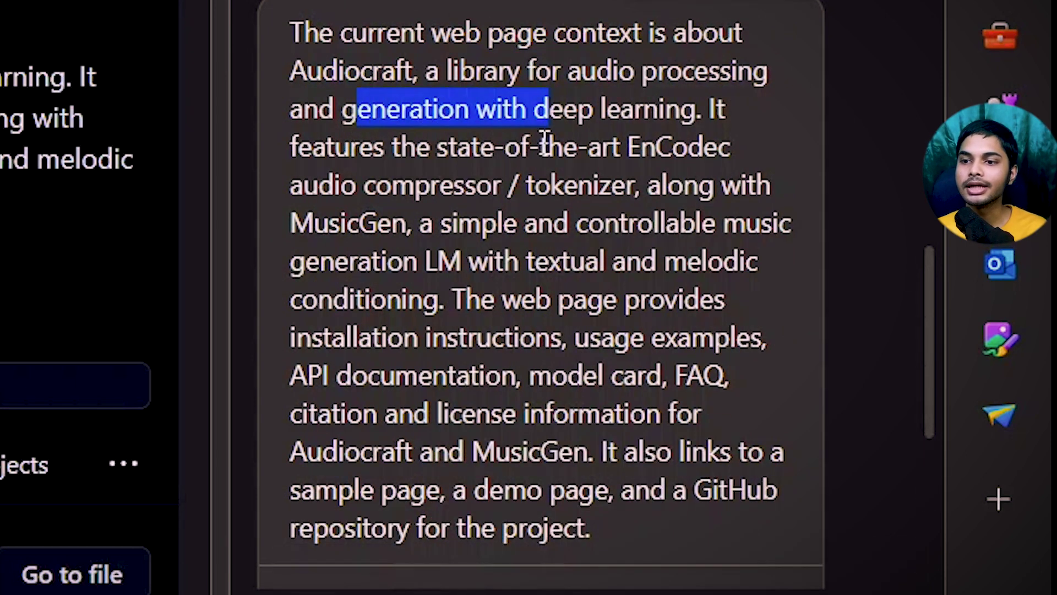
{"action": "left_click_drag", "start_coordinate": [358, 185], "coordinate": [703, 184]}
{"action": "left_click_drag", "start_coordinate": [293, 223], "coordinate": [405, 223]}
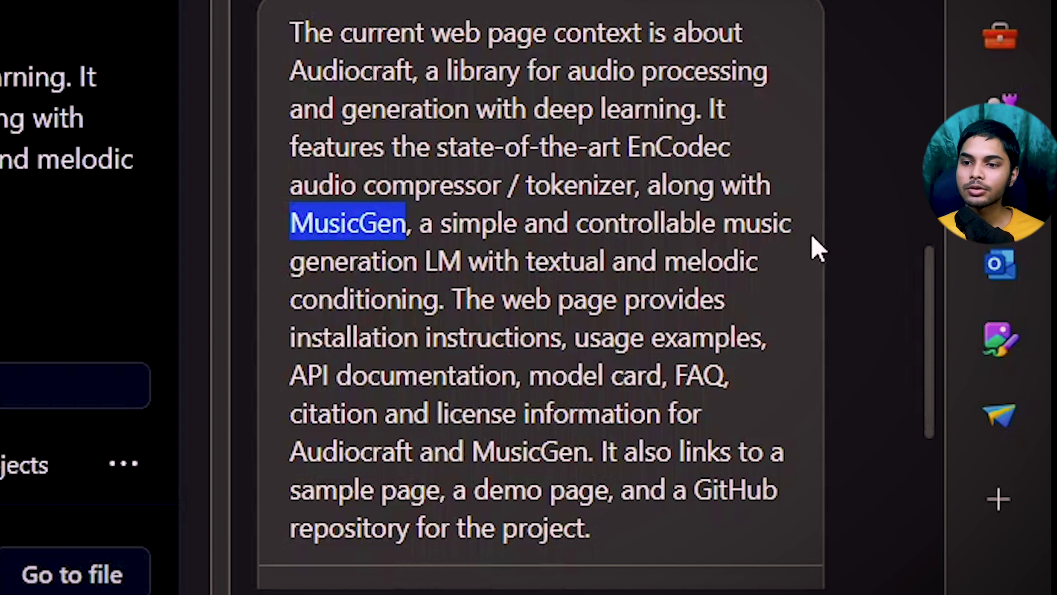
{"action": "scroll", "coordinate": [557, 326], "scroll_direction": "down", "scroll_amount": 2}
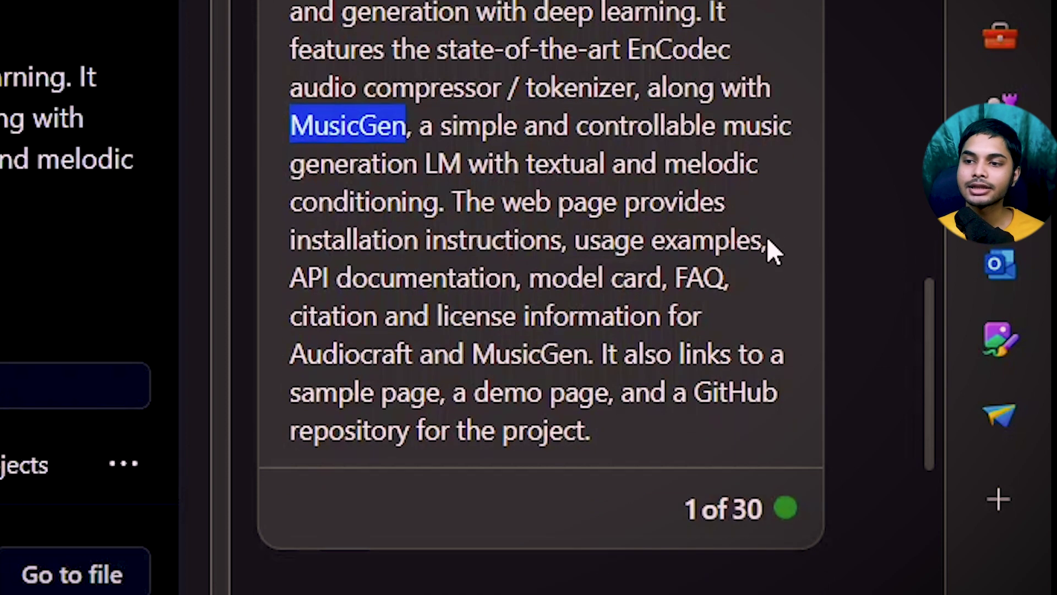
{"action": "left_click_drag", "start_coordinate": [292, 202], "coordinate": [420, 203]}
{"action": "left_click", "coordinate": [625, 251]}
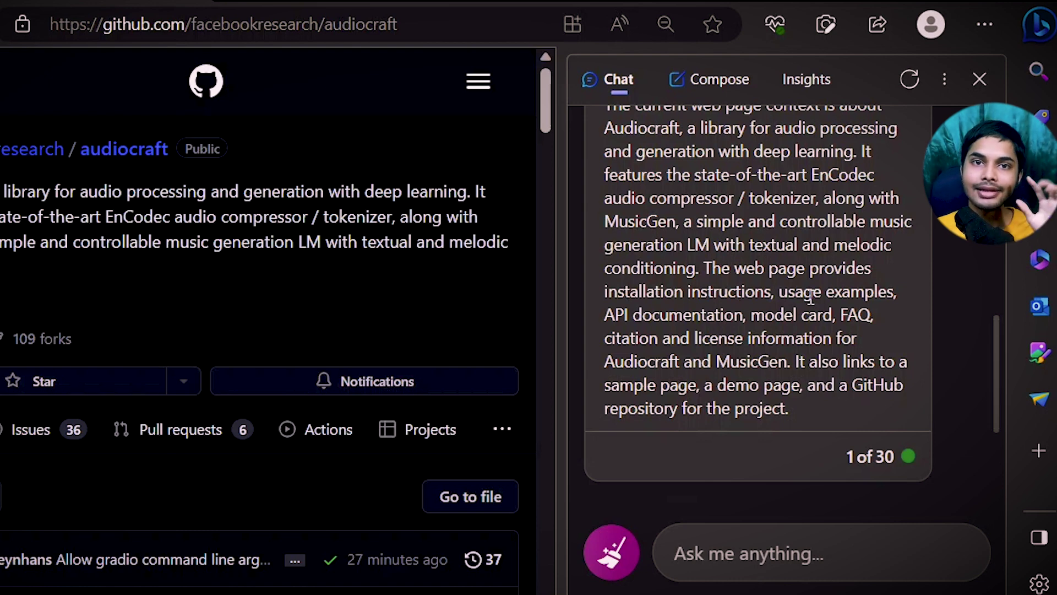
Send the follow-up "can you simplify the summary and tell me what is the significance of all this" in the chat.
{"action": "scroll", "coordinate": [771, 302], "scroll_direction": "up", "scroll_amount": 4}
{"action": "left_click", "coordinate": [778, 554]}
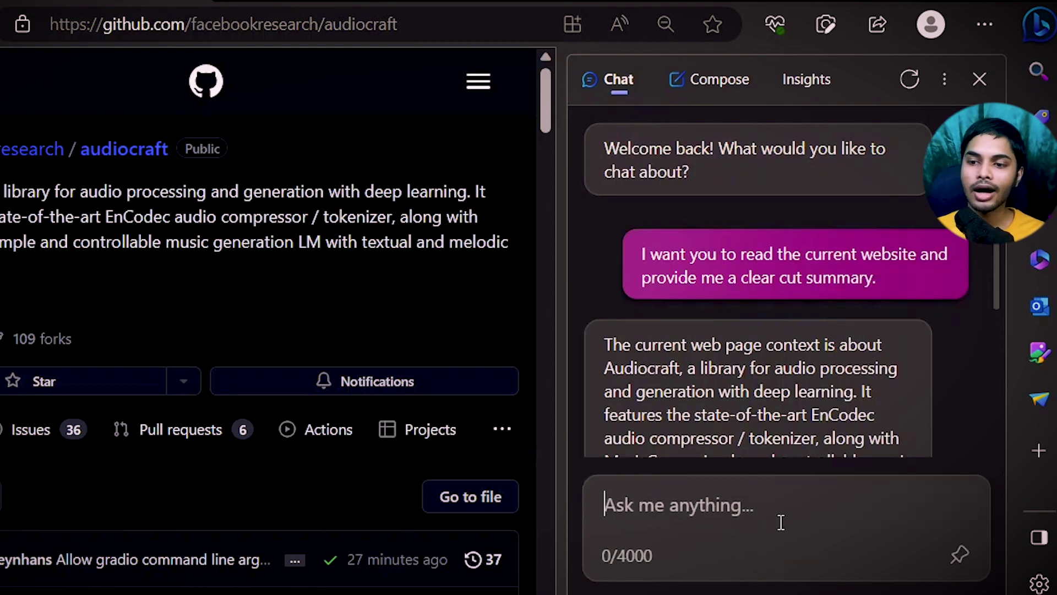
{"action": "type", "text": "can you simplify the summary and tell me what is the significance of"}
{"action": "scroll", "coordinate": [767, 386], "scroll_direction": "down", "scroll_amount": 1}
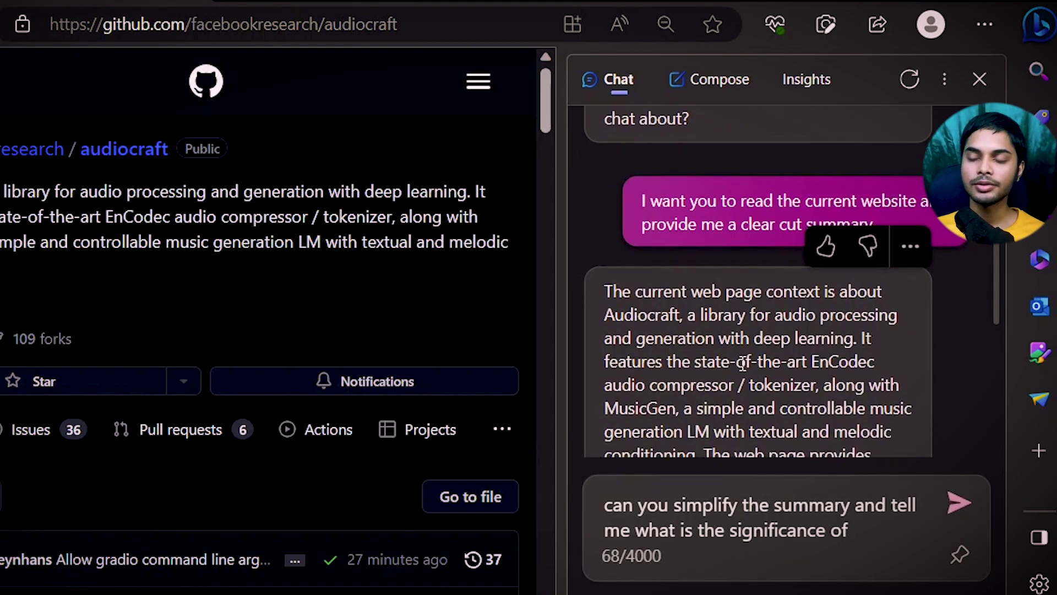
{"action": "type", "text": "all this"}
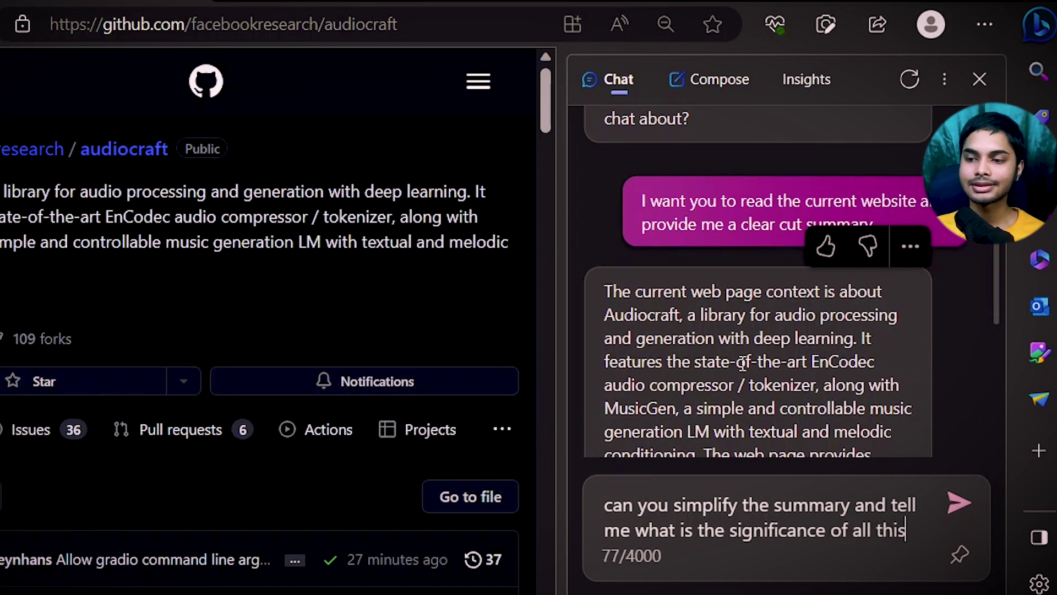
{"action": "key", "text": "Return"}
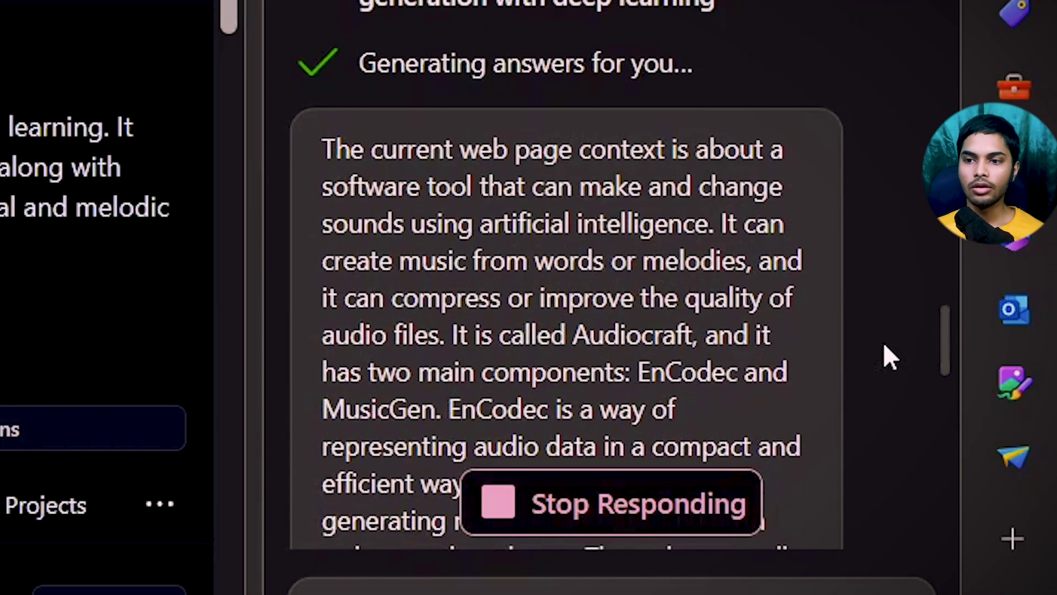
Read the simplified answer, examining what Audiocraft does and how its EnCodec and MusicGen components are described.
{"action": "scroll", "coordinate": [626, 201], "scroll_direction": "up", "scroll_amount": 3}
{"action": "left_click_drag", "start_coordinate": [581, 151], "coordinate": [720, 151]}
{"action": "left_click", "coordinate": [421, 202]}
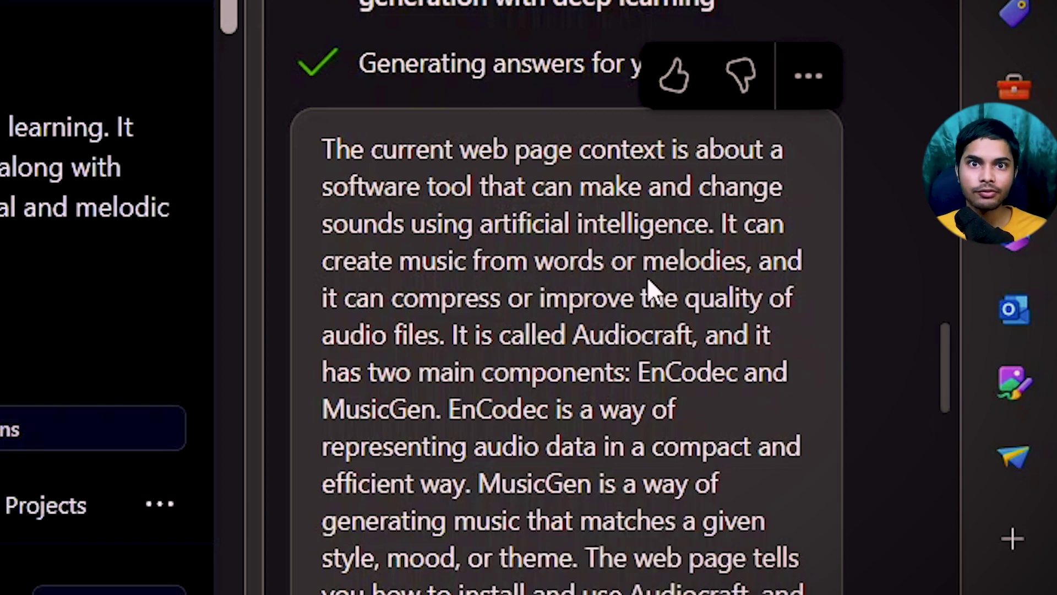
{"action": "scroll", "coordinate": [647, 276], "scroll_direction": "down", "scroll_amount": 2}
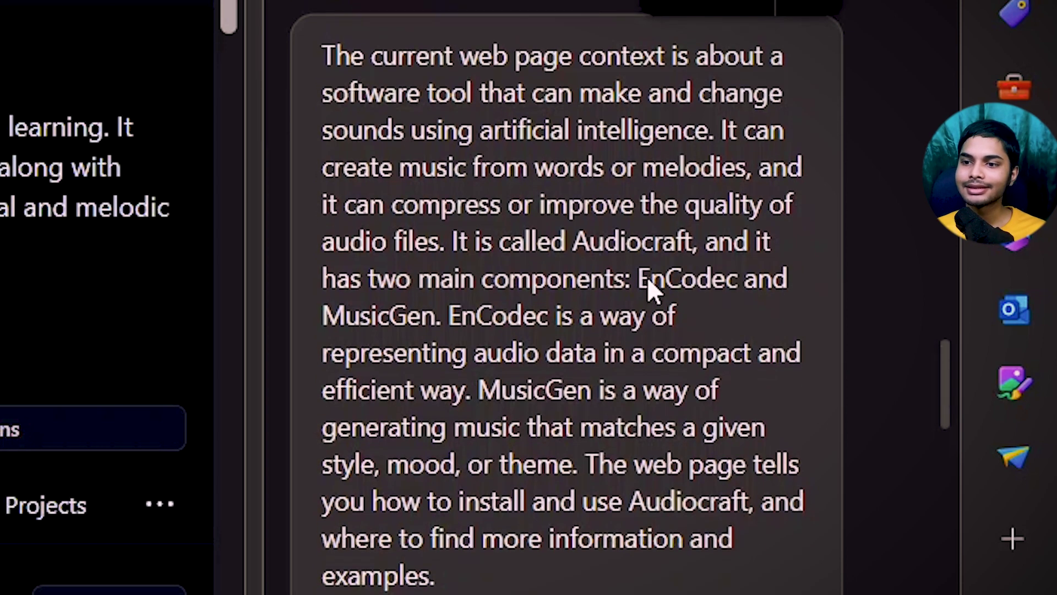
{"action": "left_click_drag", "start_coordinate": [551, 240], "coordinate": [654, 241]}
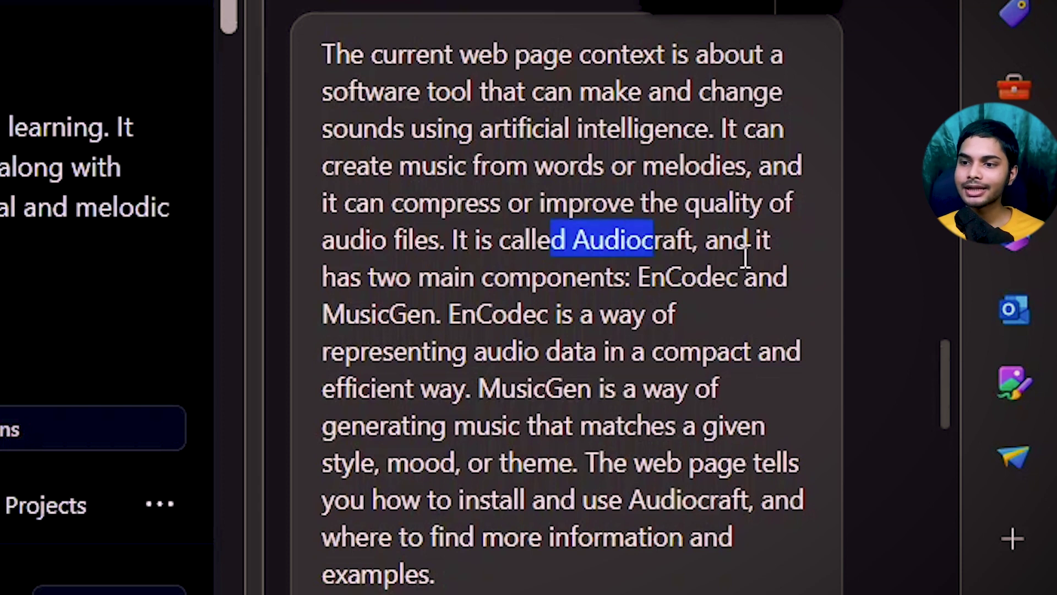
{"action": "left_click_drag", "start_coordinate": [338, 320], "coordinate": [435, 319]}
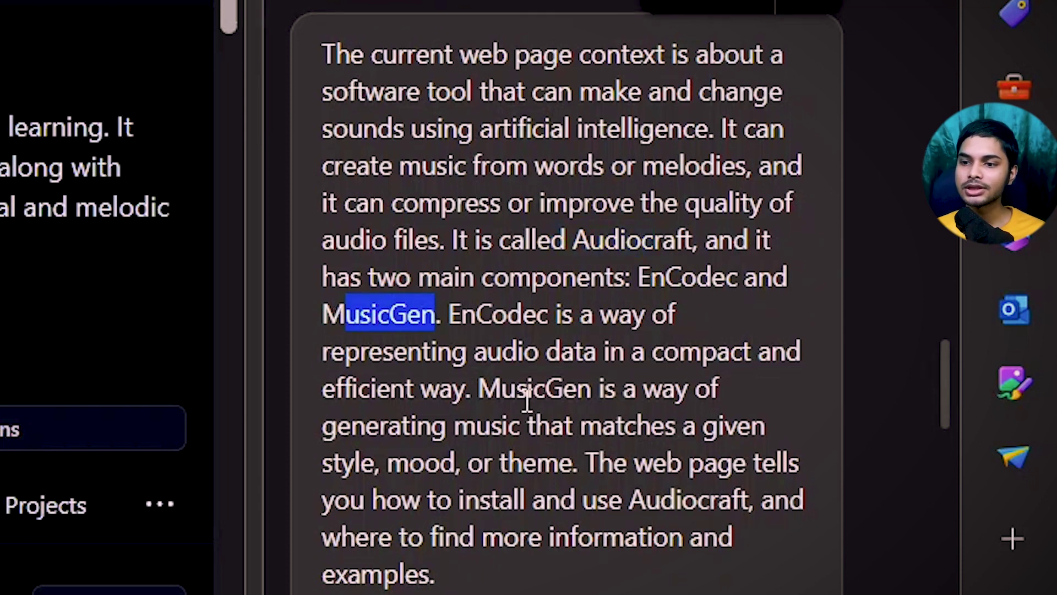
{"action": "left_click_drag", "start_coordinate": [502, 392], "coordinate": [697, 388]}
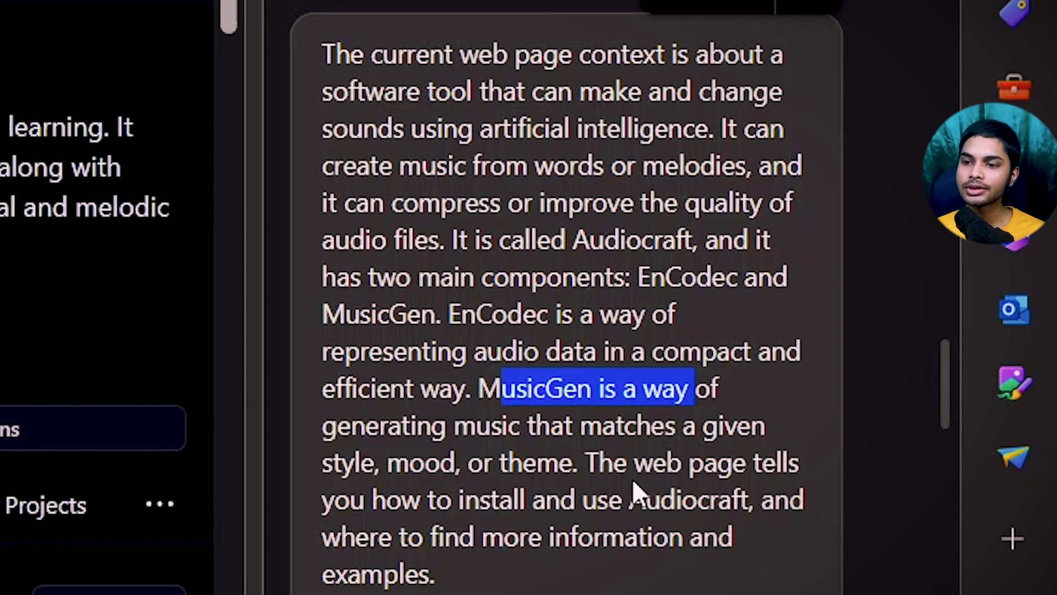
{"action": "scroll", "coordinate": [633, 478], "scroll_direction": "down", "scroll_amount": 2}
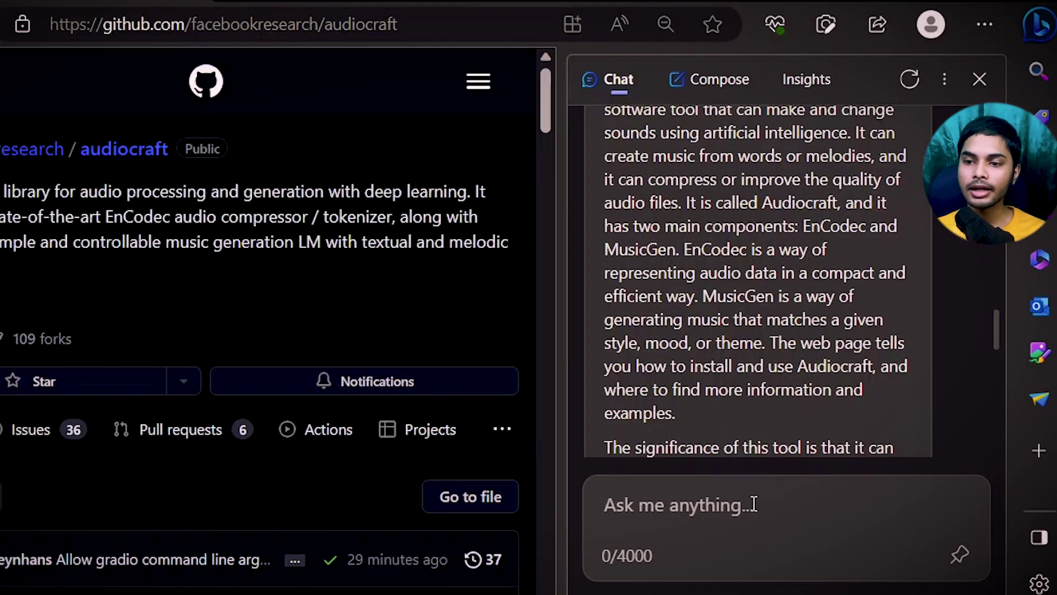
Ask the chat "now tell me how do I use this application to generate cool musics?".
{"action": "left_click", "coordinate": [754, 504]}
{"action": "type", "text": "now tell me how do I use t"}
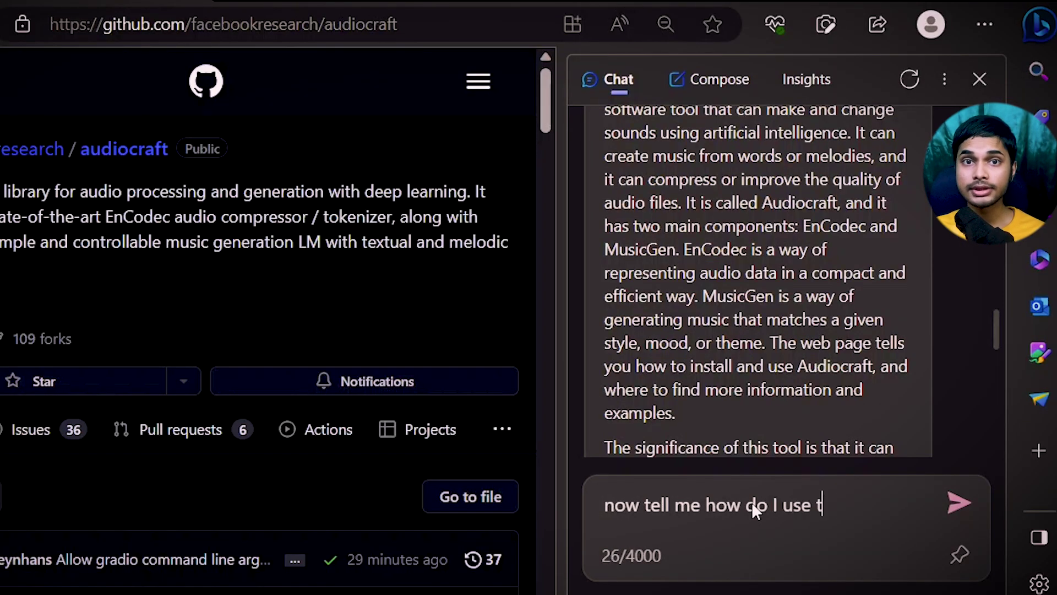
{"action": "type", "text": "his application to generate co"}
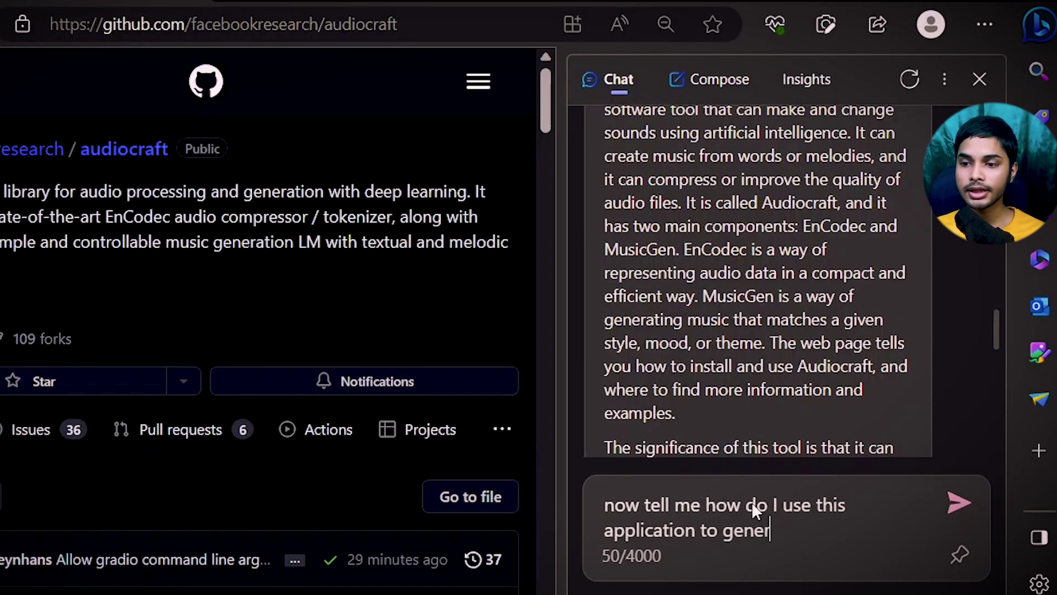
{"action": "type", "text": "ol musics?"}
{"action": "key", "text": "Return"}
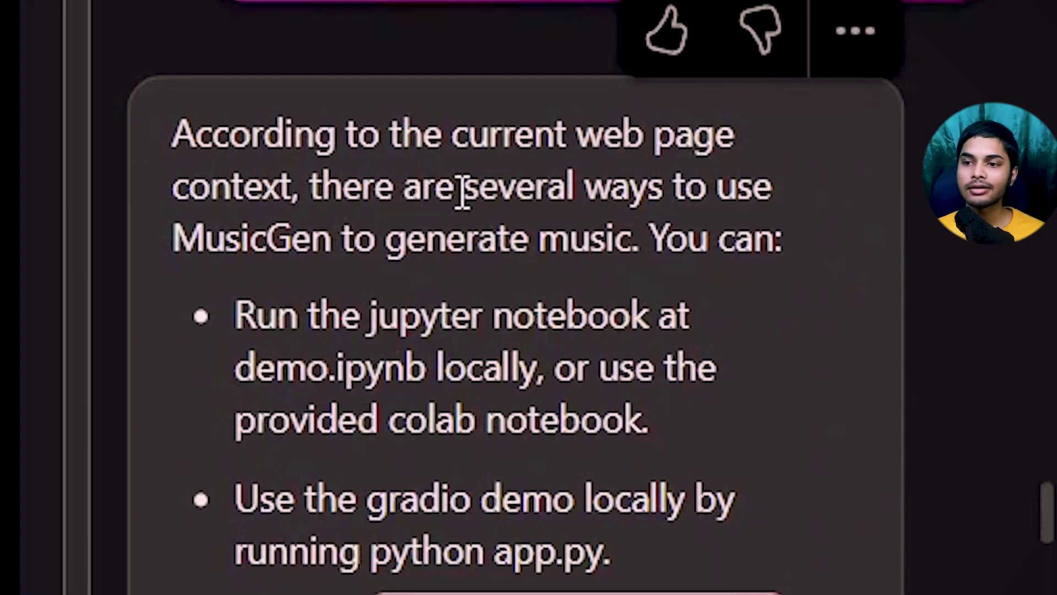
Examine the chat's listed ways of using MusicGen: the Jupyter notebook, local Gradio demo, HuggingFace Space and Google Colab notebook.
{"action": "left_click_drag", "start_coordinate": [394, 218], "coordinate": [568, 223]}
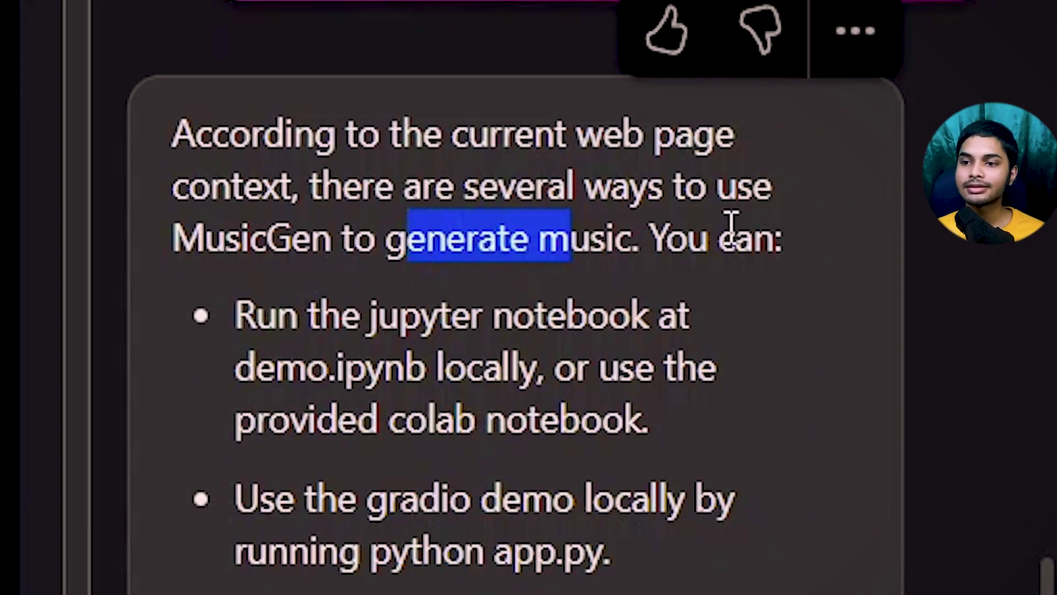
{"action": "scroll", "coordinate": [660, 220], "scroll_direction": "down", "scroll_amount": 3}
{"action": "left_click_drag", "start_coordinate": [439, 48], "coordinate": [432, 121]}
{"action": "left_click", "coordinate": [508, 130]}
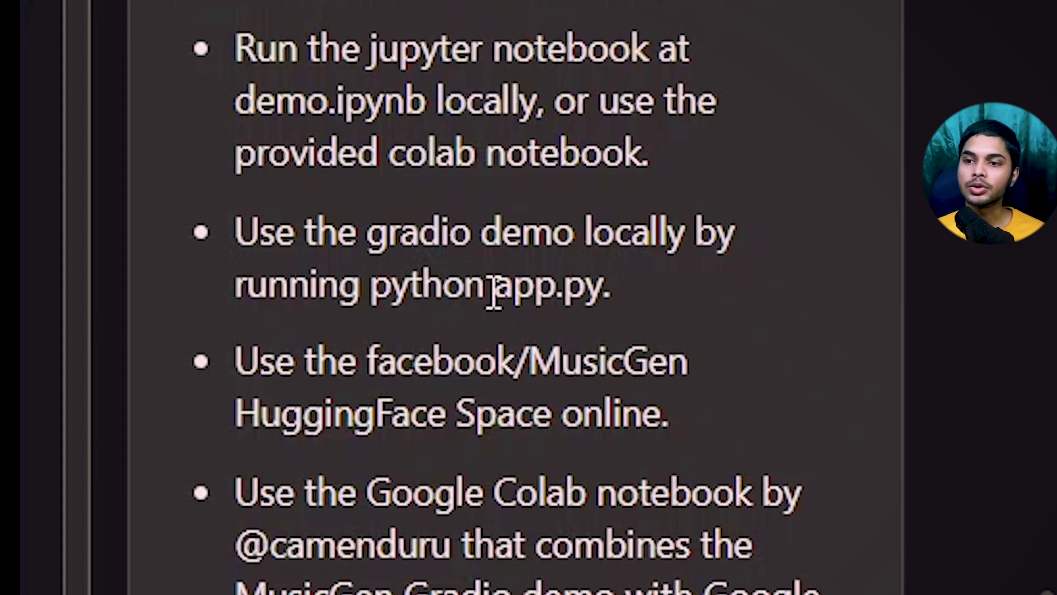
{"action": "scroll", "coordinate": [441, 165], "scroll_direction": "down", "scroll_amount": 2}
{"action": "left_click_drag", "start_coordinate": [435, 113], "coordinate": [685, 99]}
{"action": "left_click", "coordinate": [434, 113]}
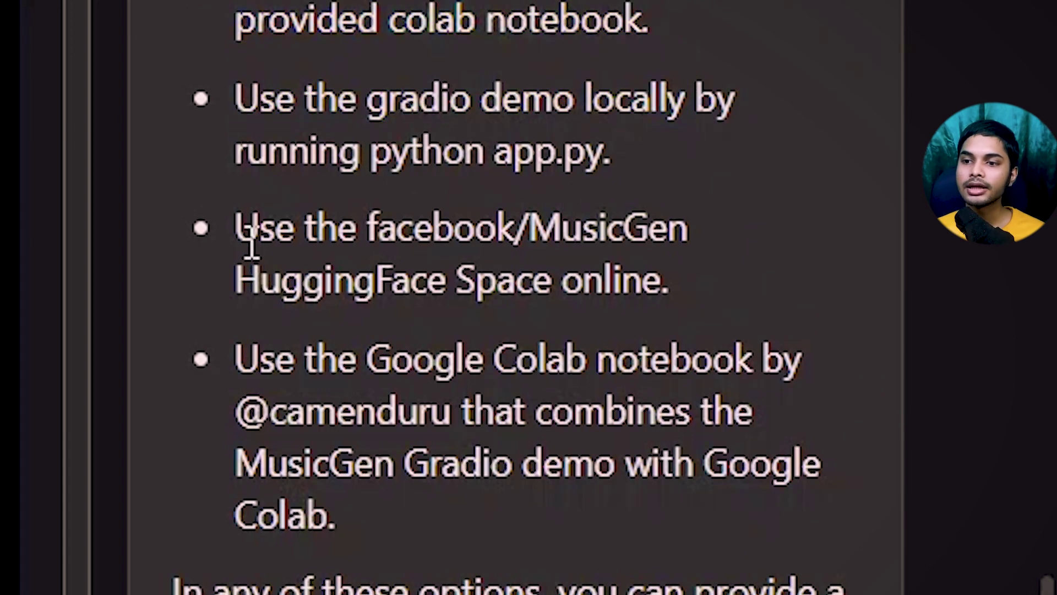
{"action": "left_click_drag", "start_coordinate": [246, 235], "coordinate": [567, 234]}
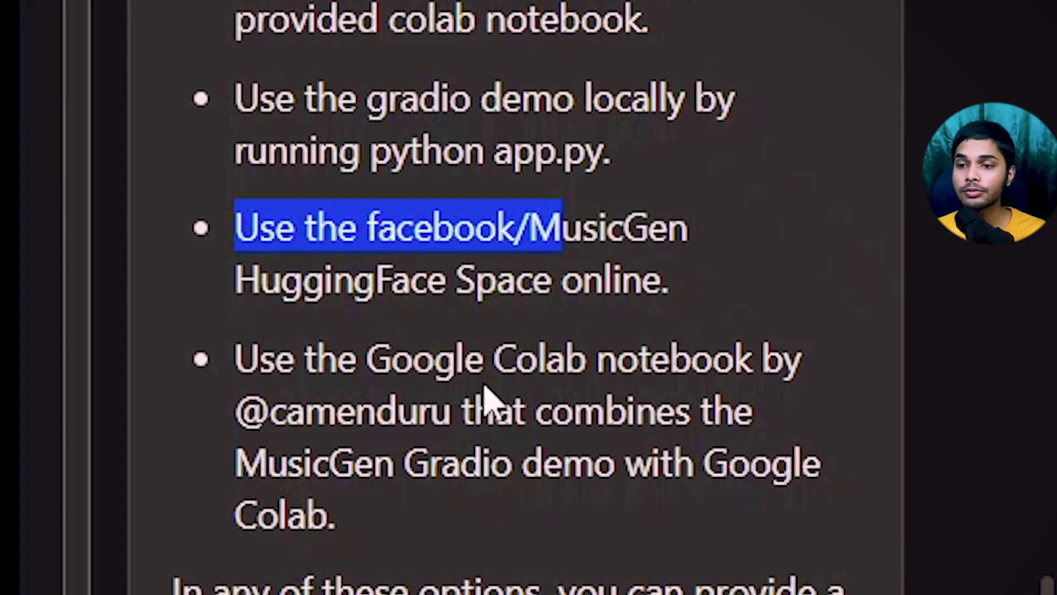
{"action": "left_click_drag", "start_coordinate": [368, 364], "coordinate": [564, 352]}
{"action": "left_click_drag", "start_coordinate": [474, 410], "coordinate": [782, 421]}
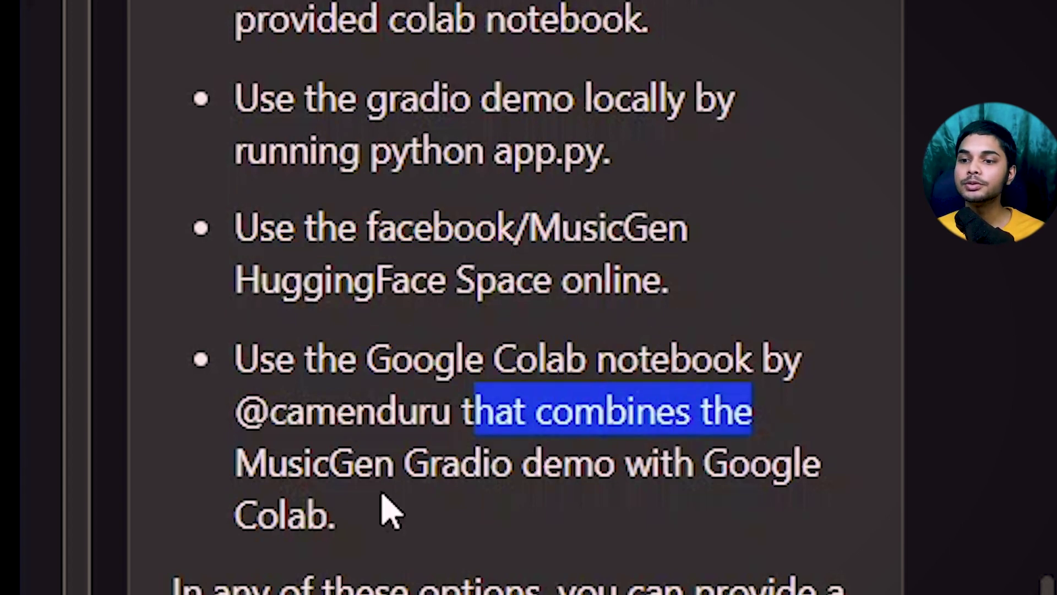
{"action": "scroll", "coordinate": [546, 554], "scroll_direction": "down", "scroll_amount": 2}
{"action": "left_click", "coordinate": [358, 237]}
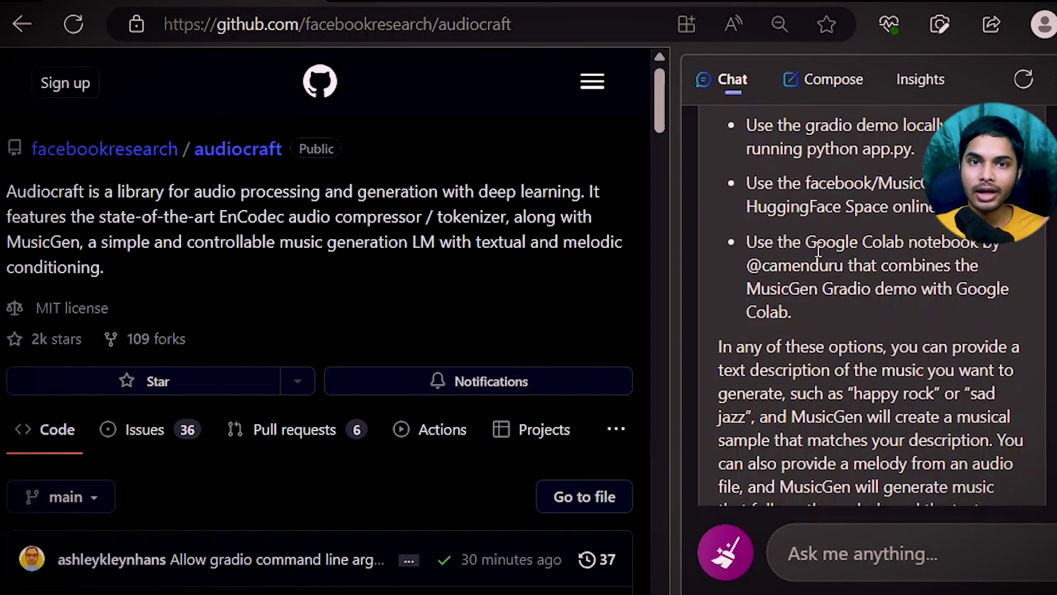
Examine the repository README's Usage section and its GPU memory recommendation for running MusicGen locally.
{"action": "scroll", "coordinate": [380, 312], "scroll_direction": "down", "scroll_amount": 12}
{"action": "scroll", "coordinate": [366, 302], "scroll_direction": "up", "scroll_amount": 4}
{"action": "scroll", "coordinate": [353, 292], "scroll_direction": "down", "scroll_amount": 9}
{"action": "scroll", "coordinate": [338, 279], "scroll_direction": "down", "scroll_amount": 8}
{"action": "scroll", "coordinate": [338, 275], "scroll_direction": "up", "scroll_amount": 8}
{"action": "scroll", "coordinate": [431, 267], "scroll_direction": "down", "scroll_amount": 6}
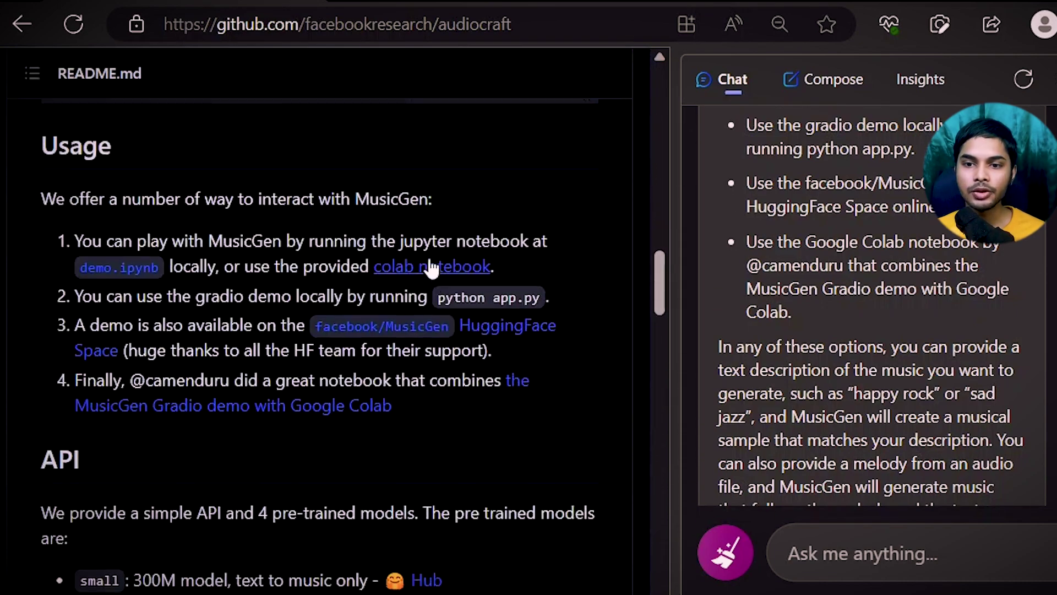
{"action": "scroll", "coordinate": [397, 286], "scroll_direction": "down", "scroll_amount": 5}
{"action": "left_click_drag", "start_coordinate": [137, 363], "coordinate": [389, 363]}
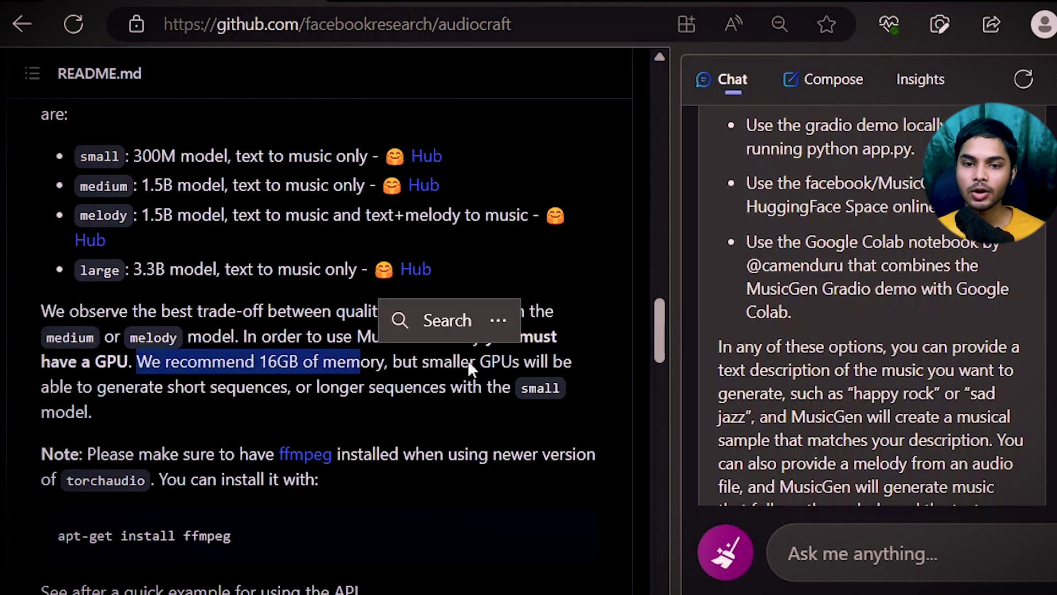
{"action": "left_click", "coordinate": [472, 363]}
{"action": "left_click_drag", "start_coordinate": [111, 391], "coordinate": [290, 349]}
{"action": "left_click", "coordinate": [298, 384]}
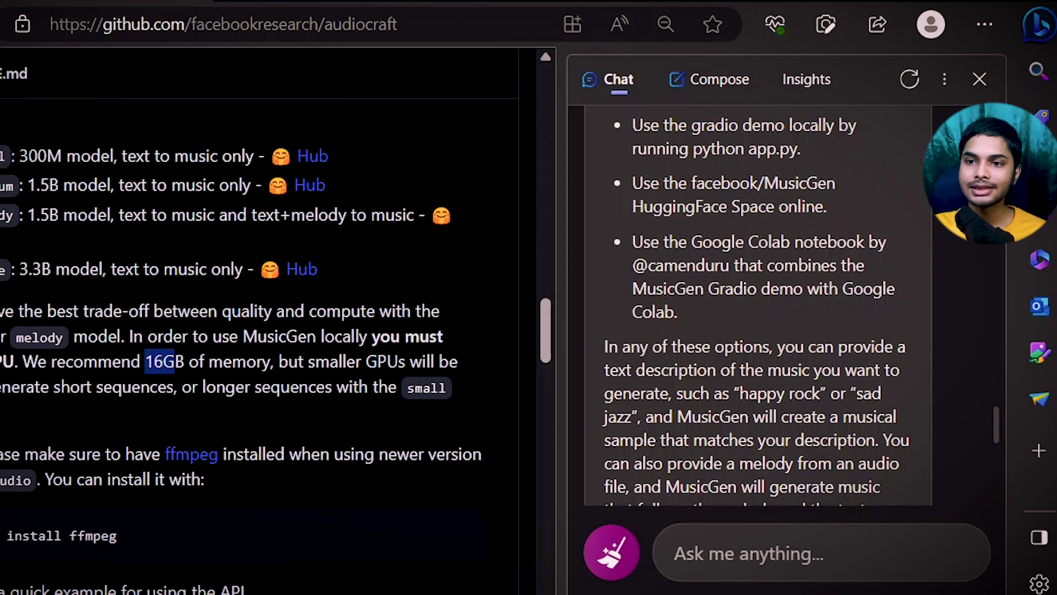
Search the web for "camenduru github" in a new tab.
{"action": "key", "text": "ctrl+t"}
{"action": "type", "text": "c"}
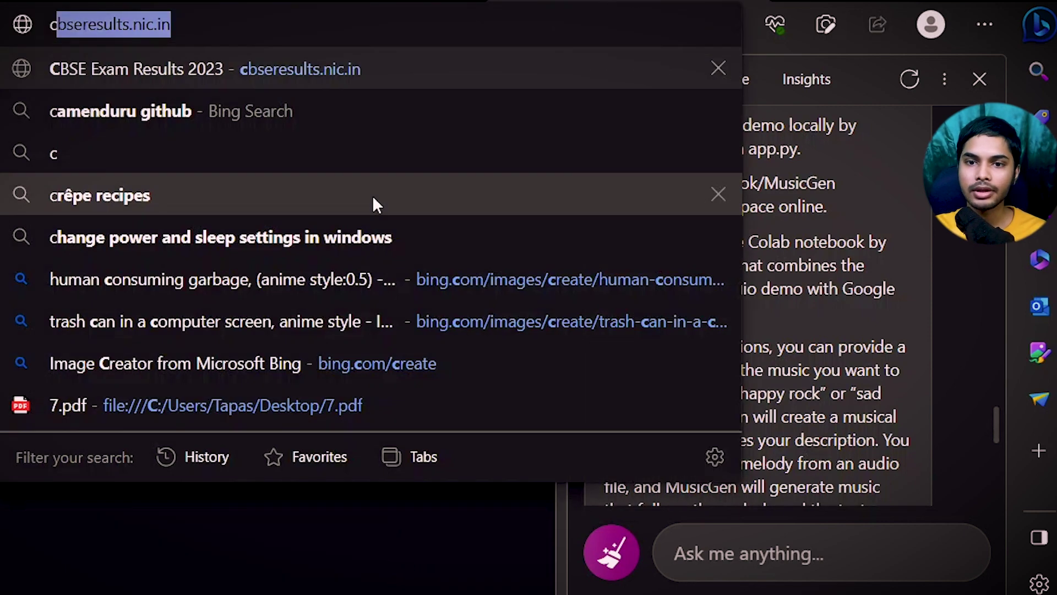
{"action": "type", "text": "amenduru gith"}
{"action": "key", "text": "Return"}
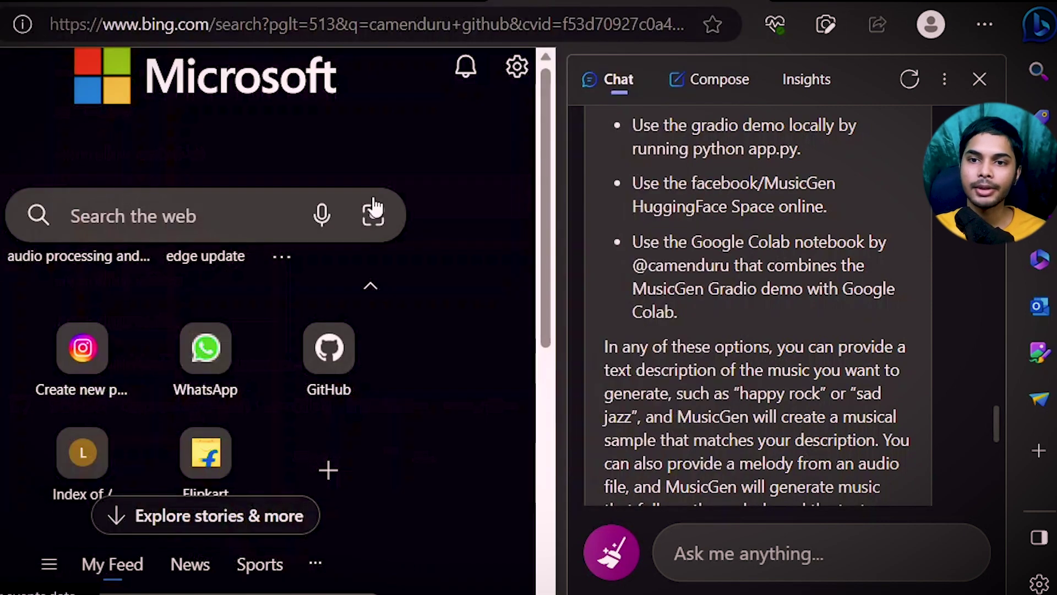
Open camenduru's GitHub profile and find the MusicGen-colab repository.
{"action": "left_click", "coordinate": [1043, 34]}
{"action": "left_click", "coordinate": [154, 219]}
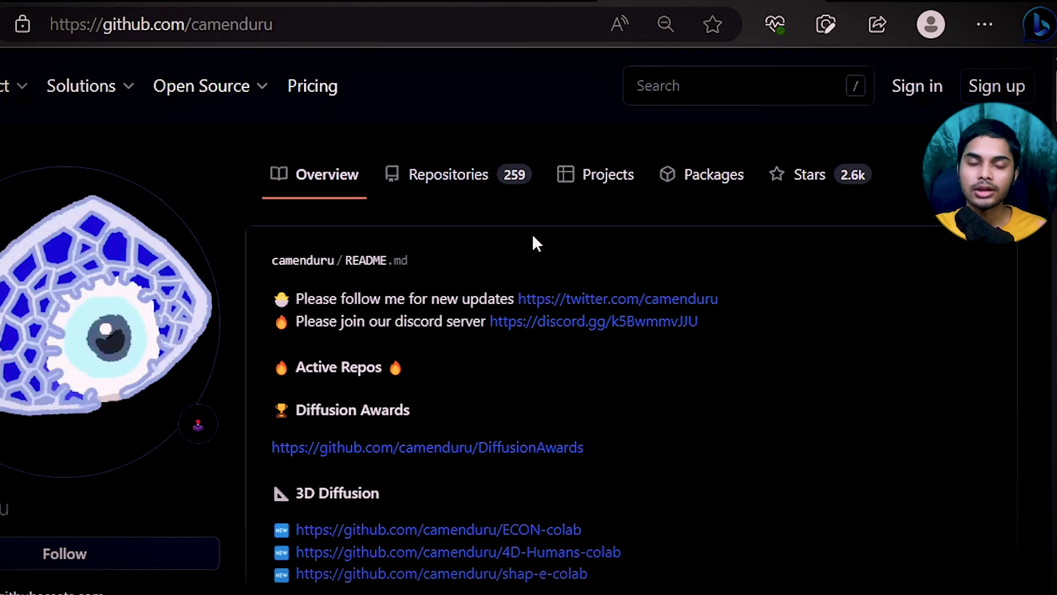
{"action": "scroll", "coordinate": [537, 243], "scroll_direction": "down", "scroll_amount": 5}
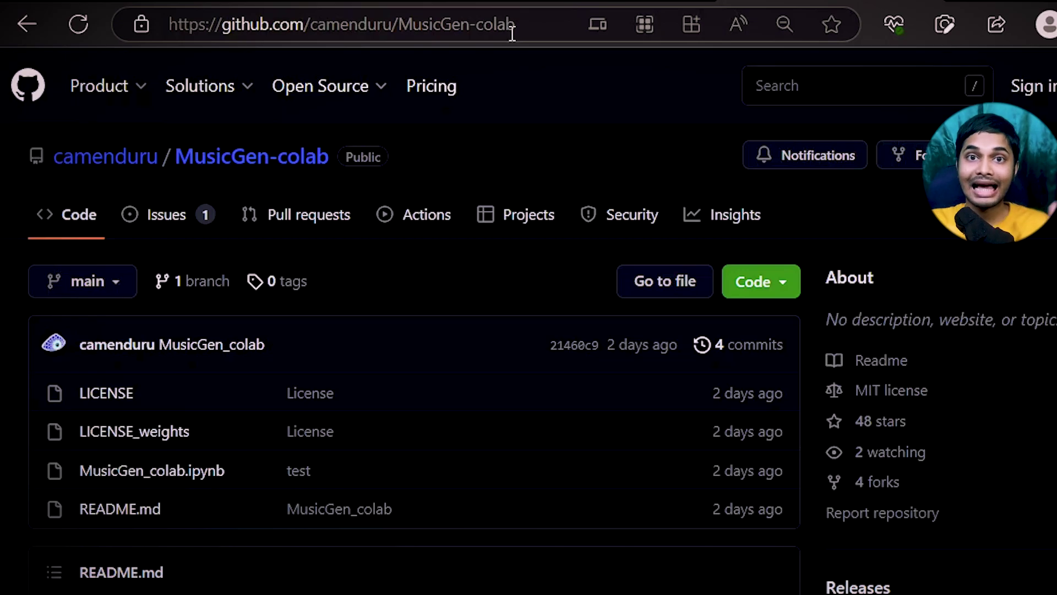
Examine the MusicGen-colab repository's address and the Colab section of its README.
{"action": "left_click", "coordinate": [540, 24]}
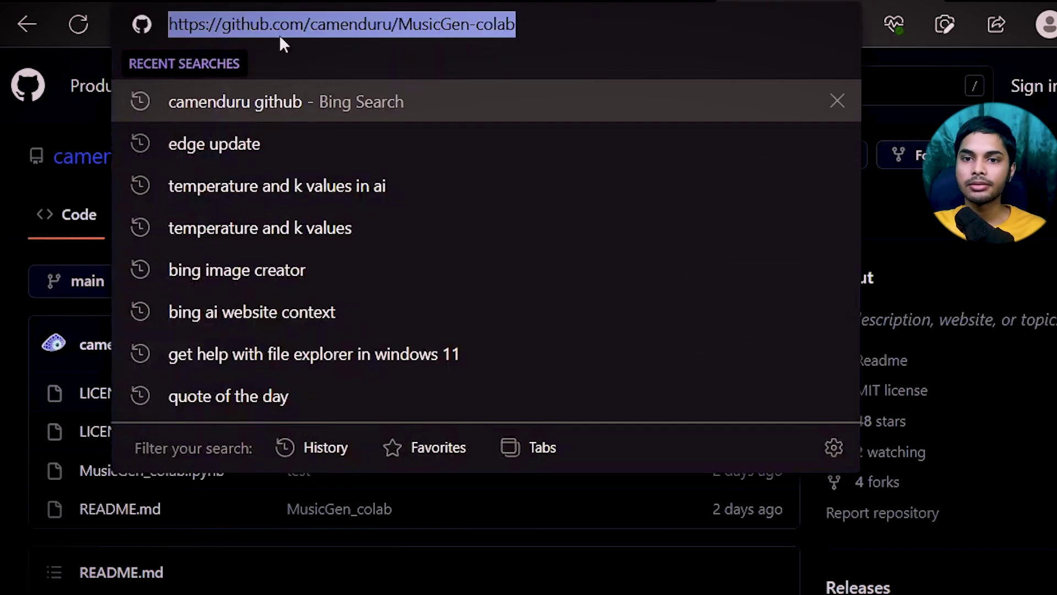
{"action": "left_click", "coordinate": [812, 226]}
{"action": "scroll", "coordinate": [272, 294], "scroll_direction": "down", "scroll_amount": 5}
{"action": "scroll", "coordinate": [272, 295], "scroll_direction": "down", "scroll_amount": 2}
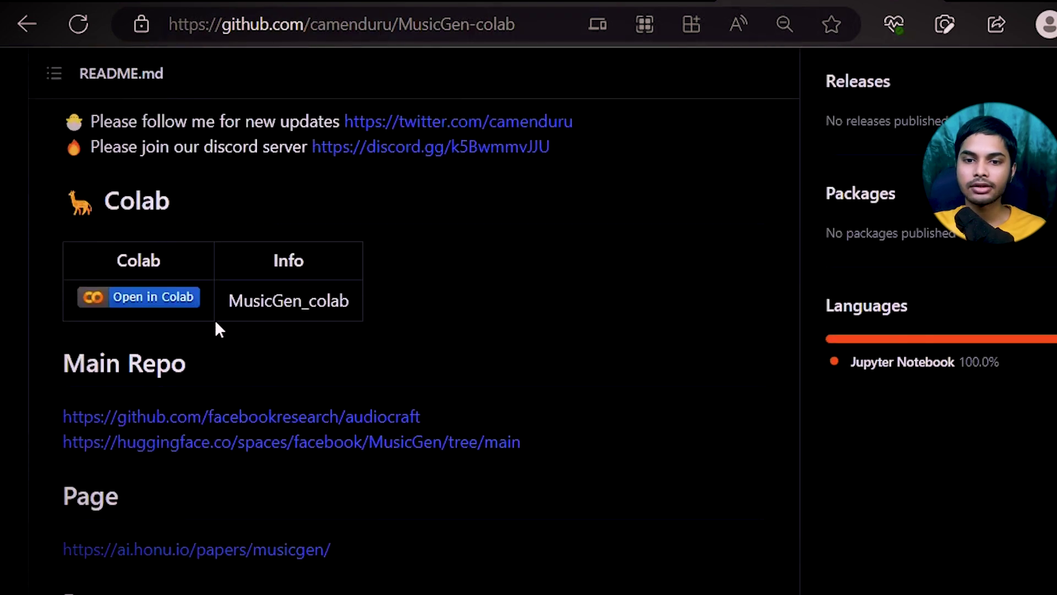
{"action": "scroll", "coordinate": [288, 154], "scroll_direction": "up", "scroll_amount": 7}
{"action": "scroll", "coordinate": [196, 260], "scroll_direction": "down", "scroll_amount": 7}
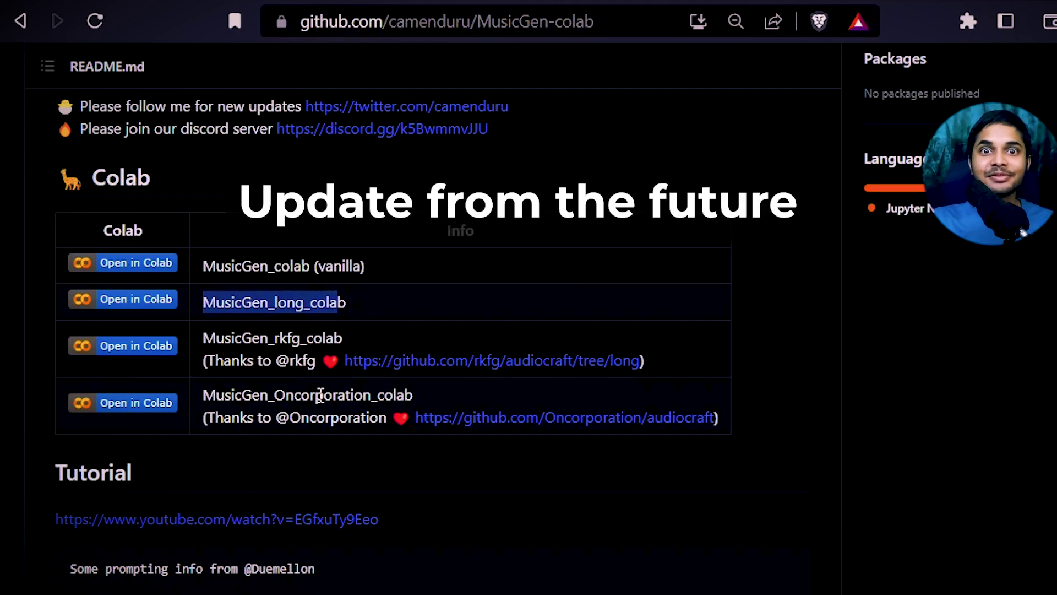
Compare the Colab notebook versions in the README table, highlighting MusicGen_long_colab and the vanilla MusicGen_colab.
{"action": "left_click", "coordinate": [237, 259]}
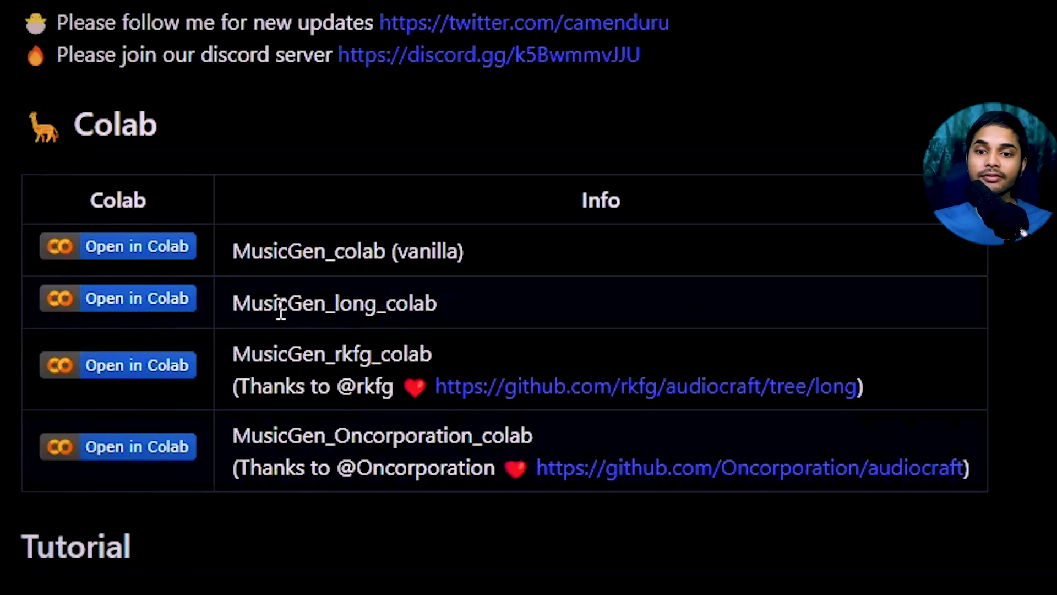
{"action": "left_click_drag", "start_coordinate": [233, 305], "coordinate": [435, 298]}
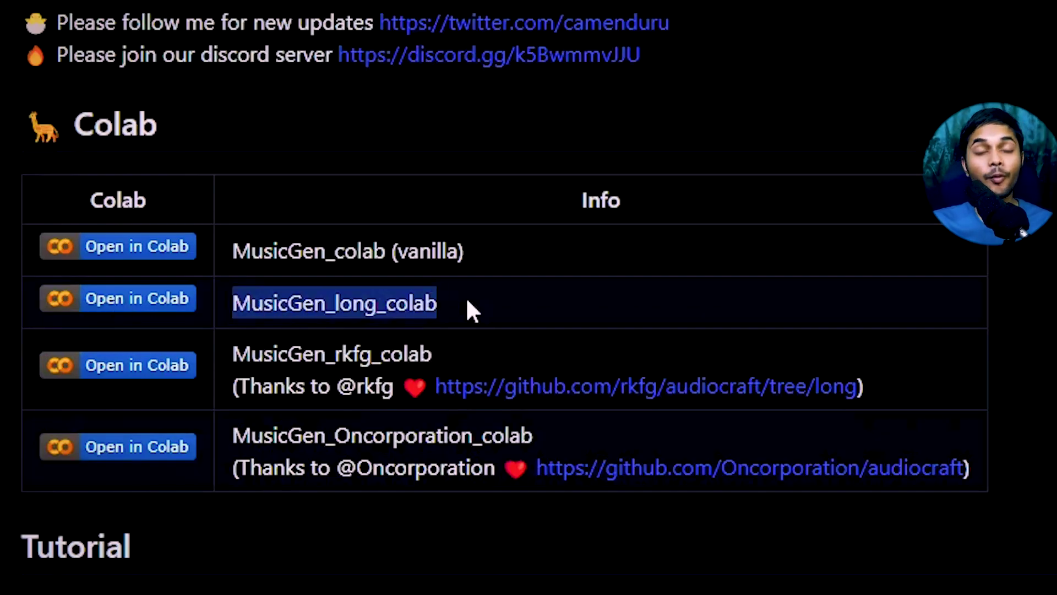
{"action": "left_click", "coordinate": [295, 297]}
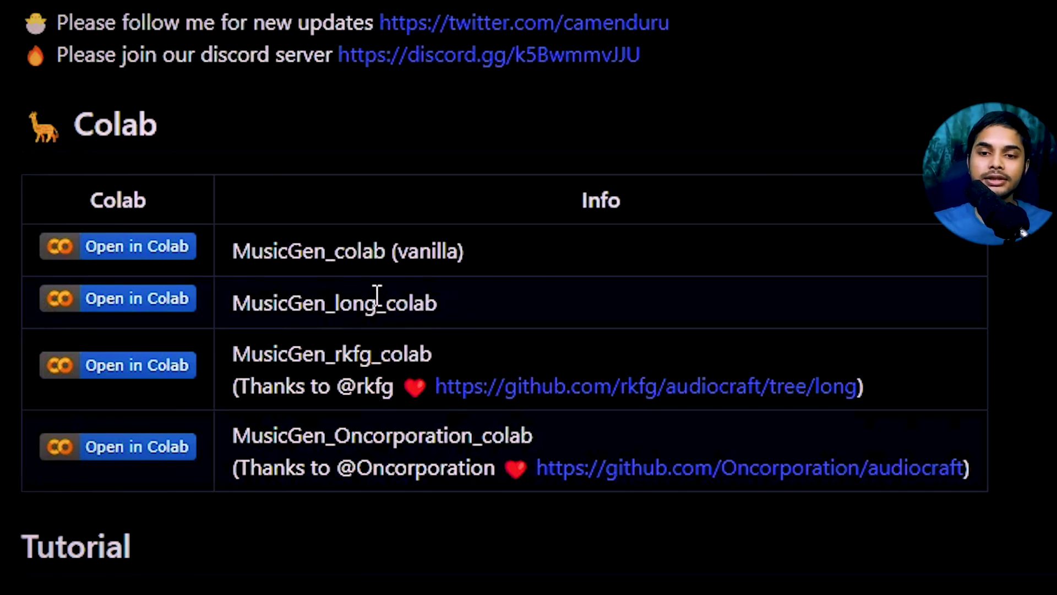
{"action": "left_click_drag", "start_coordinate": [255, 250], "coordinate": [448, 245]}
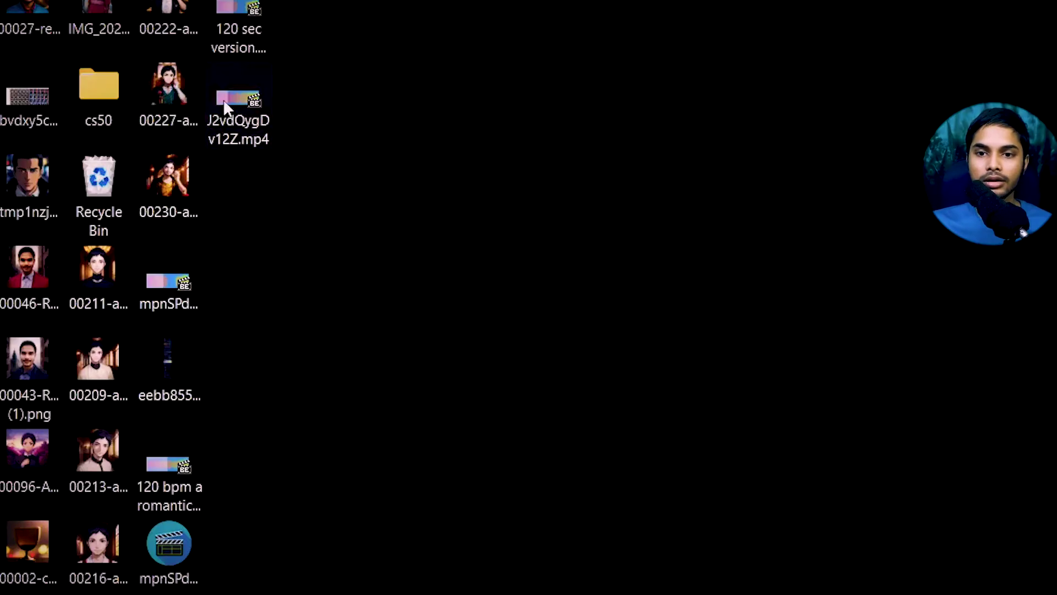
Play the generated music video on the desktop whose file name starts with mpnSPd.
{"action": "double_click", "coordinate": [175, 274]}
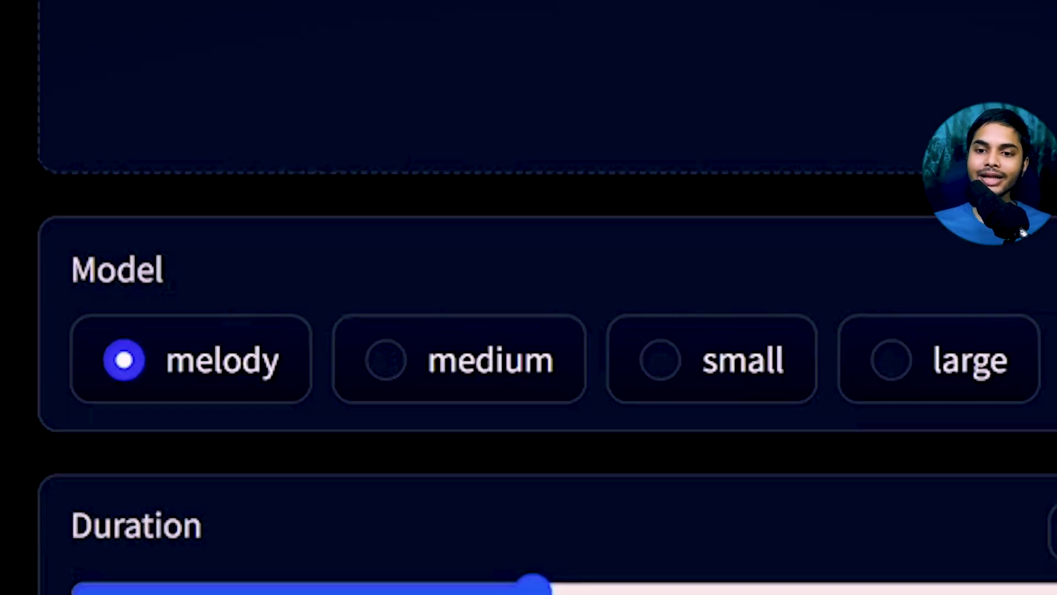
Examine the long MusicGen version's interface: input text, model, duration, overlap, Top-k, Top-p, temperature, guidance, seed and generated music.
{"action": "scroll", "coordinate": [559, 404], "scroll_direction": "down", "scroll_amount": 10}
{"action": "scroll", "coordinate": [617, 264], "scroll_direction": "up", "scroll_amount": 10}
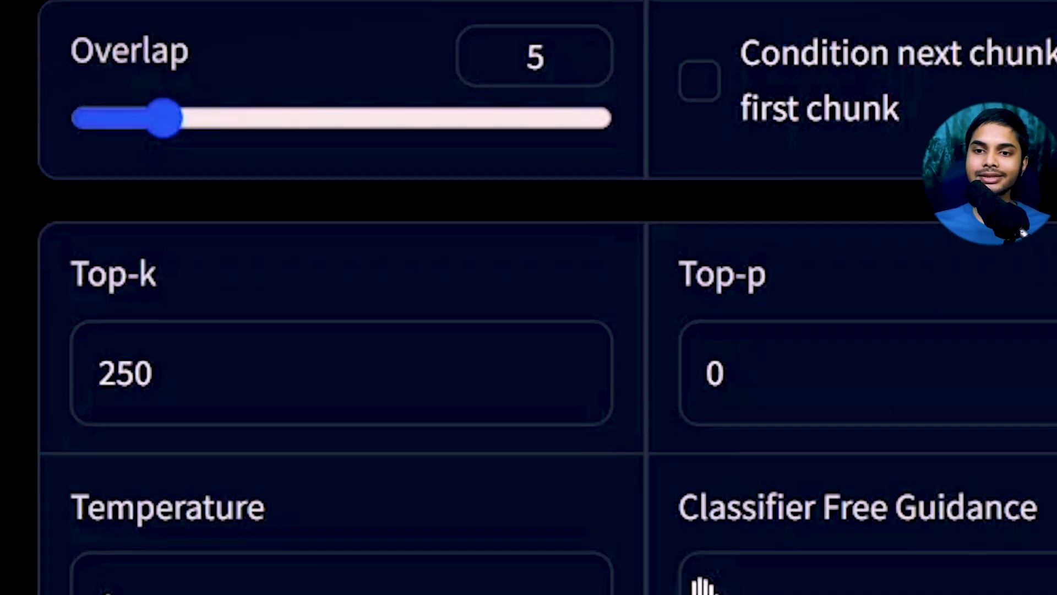
{"action": "scroll", "coordinate": [713, 544], "scroll_direction": "down", "scroll_amount": 2}
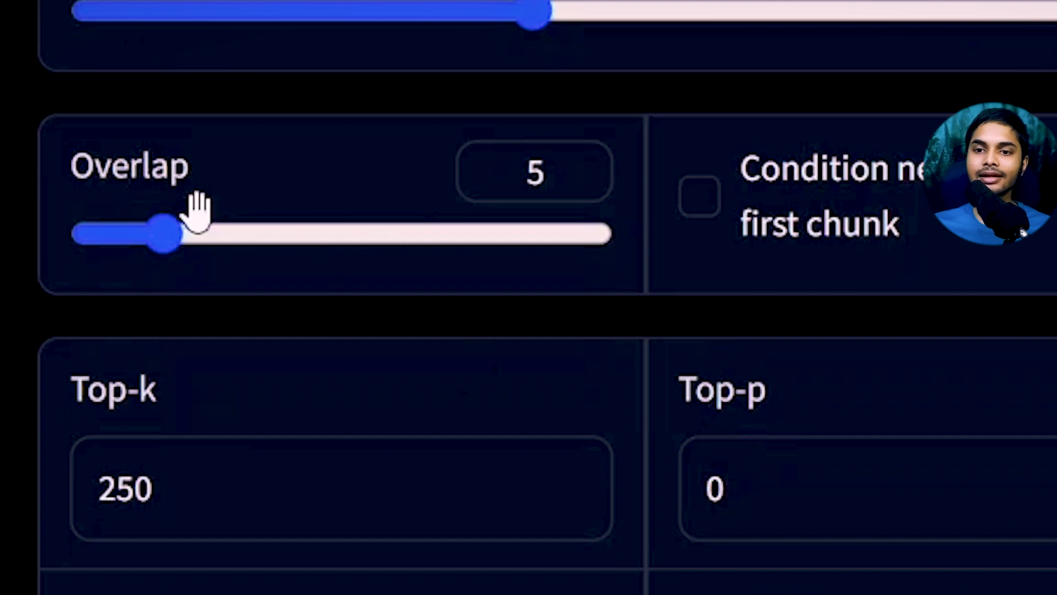
{"action": "scroll", "coordinate": [220, 297], "scroll_direction": "down", "scroll_amount": 8}
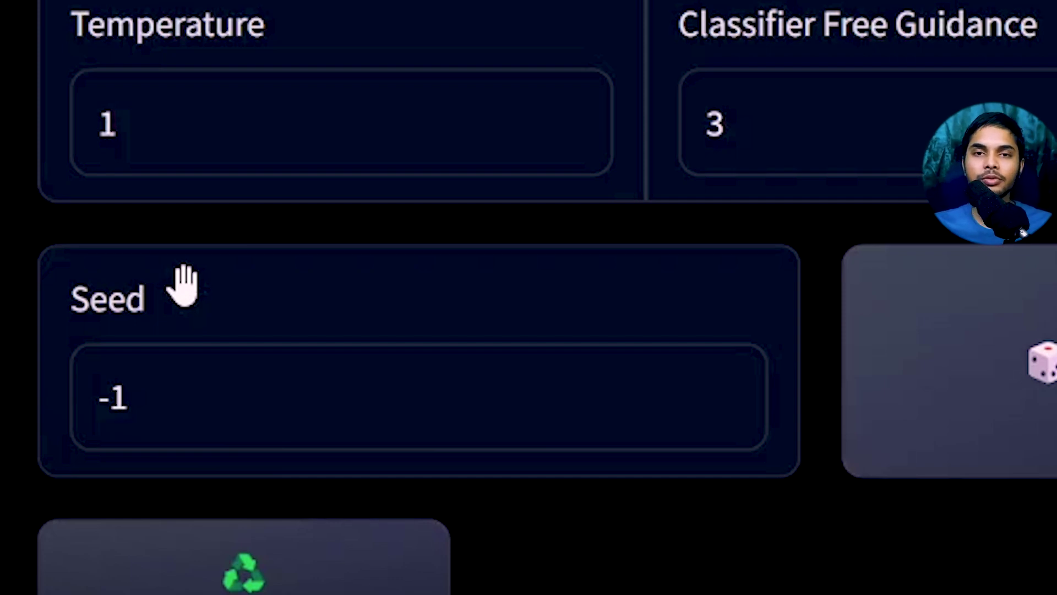
{"action": "scroll", "coordinate": [276, 354], "scroll_direction": "down", "scroll_amount": 3}
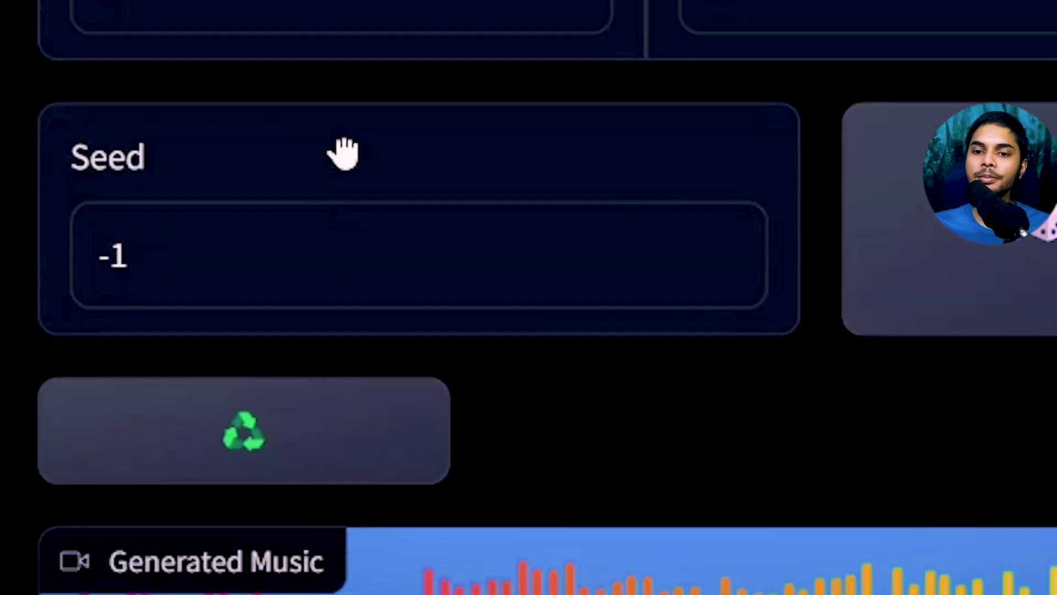
{"action": "scroll", "coordinate": [343, 153], "scroll_direction": "down", "scroll_amount": 2}
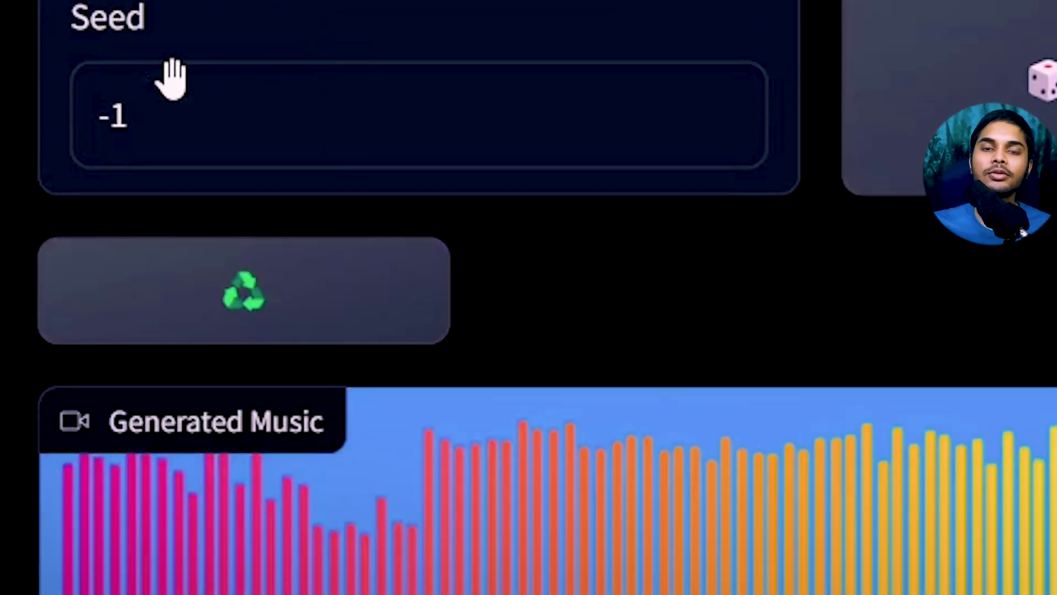
{"action": "scroll", "coordinate": [170, 354], "scroll_direction": "down", "scroll_amount": 8}
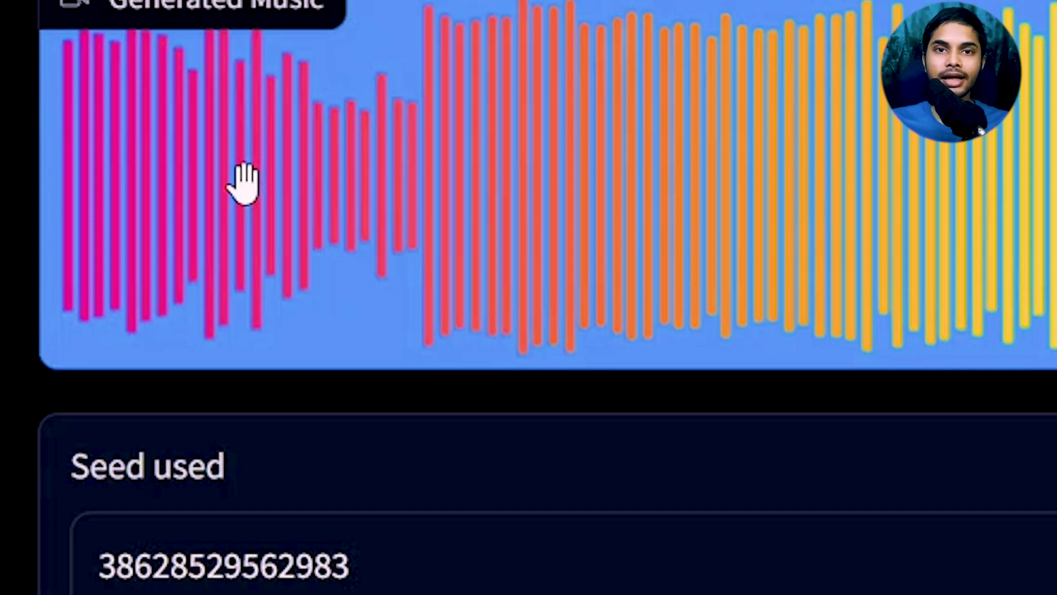
{"action": "scroll", "coordinate": [283, 113], "scroll_direction": "up", "scroll_amount": 8}
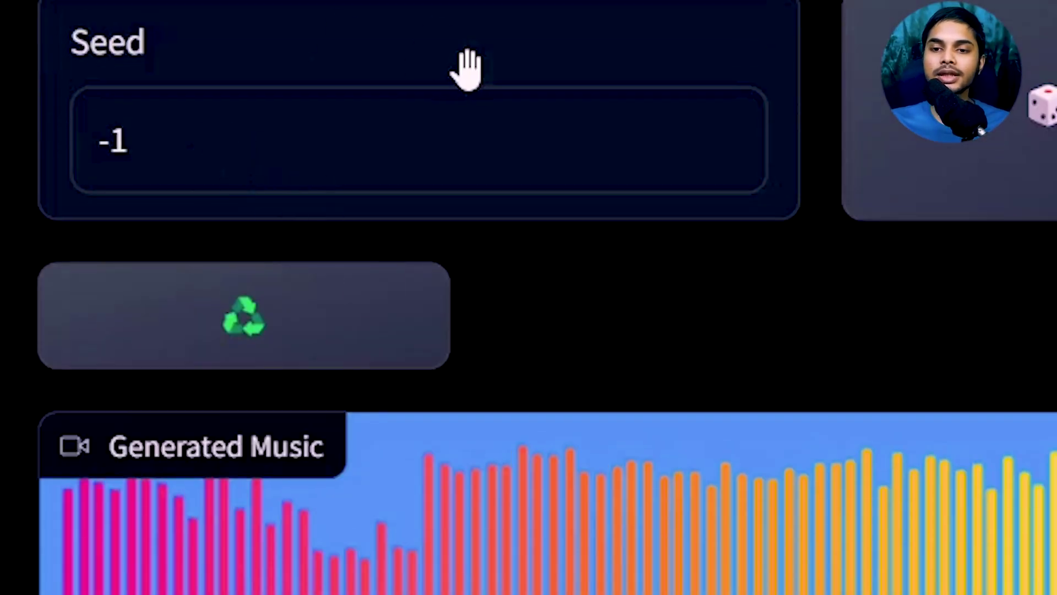
{"action": "scroll", "coordinate": [467, 69], "scroll_direction": "up", "scroll_amount": 15}
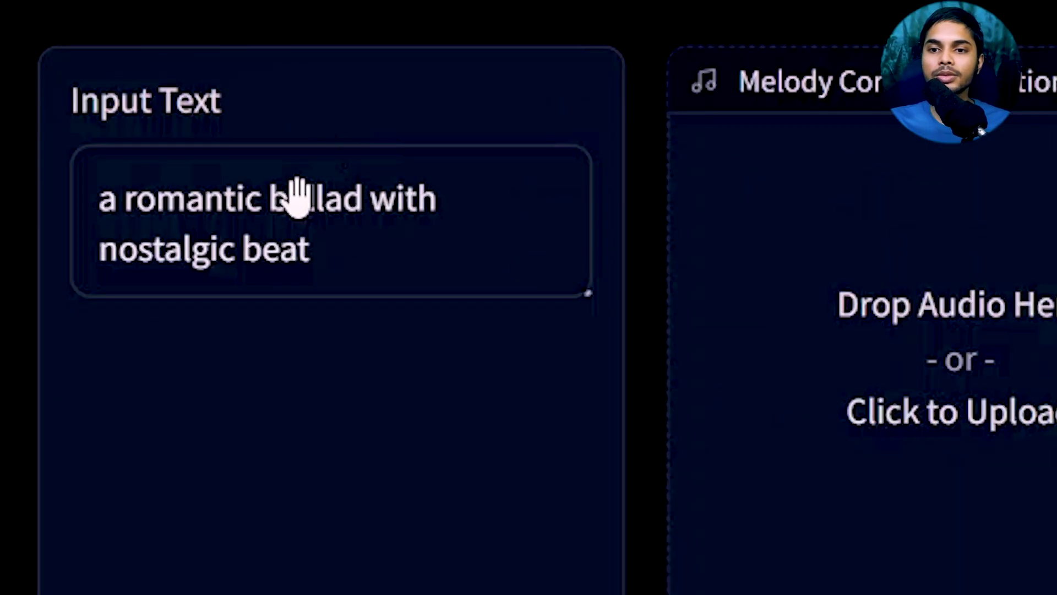
{"action": "scroll", "coordinate": [842, 286], "scroll_direction": "down", "scroll_amount": 12}
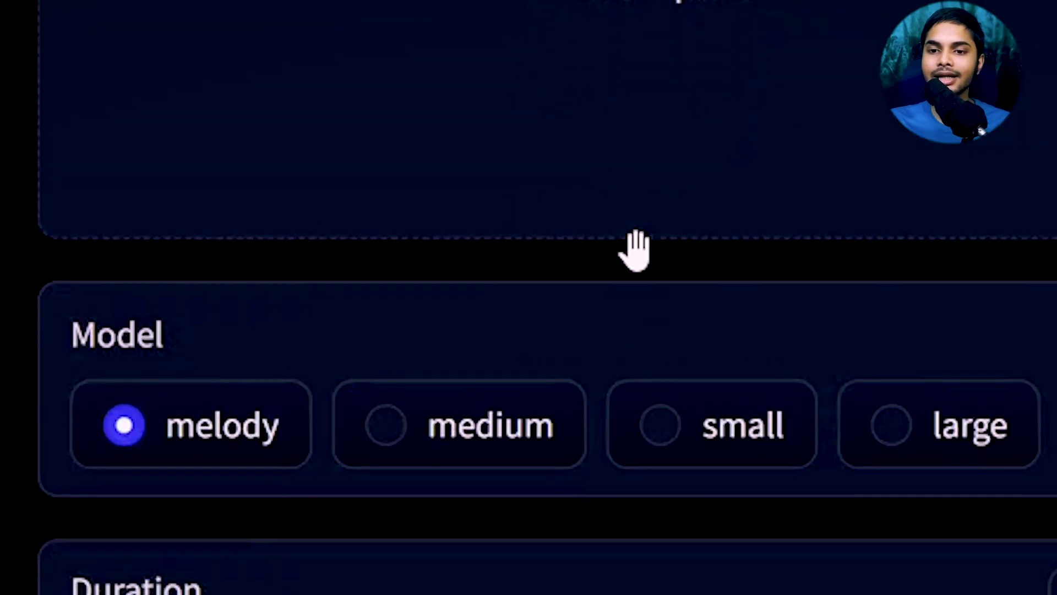
{"action": "scroll", "coordinate": [543, 503], "scroll_direction": "down", "scroll_amount": 10}
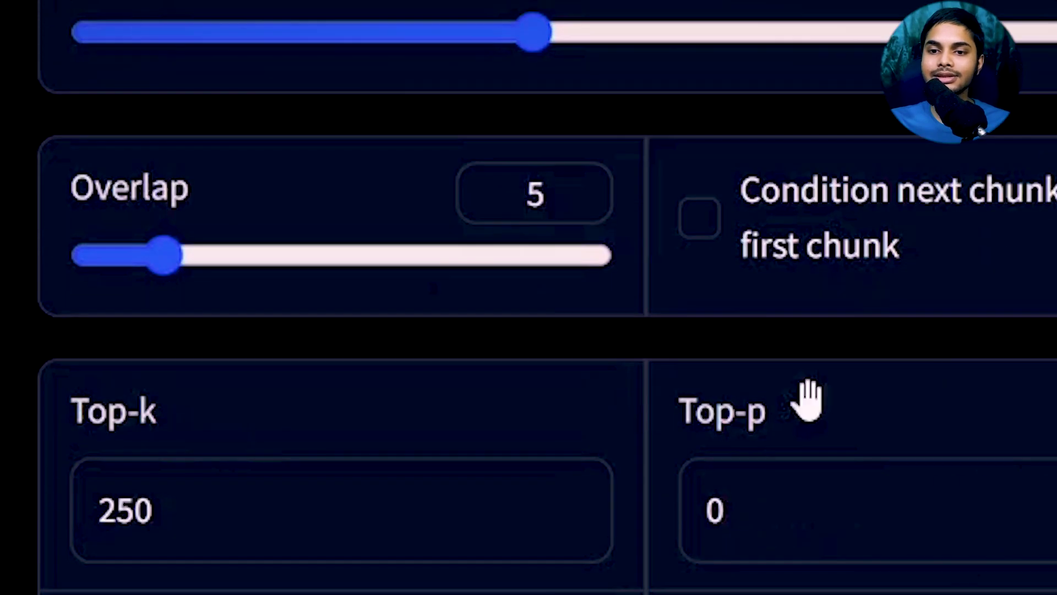
{"action": "scroll", "coordinate": [449, 283], "scroll_direction": "down", "scroll_amount": 5}
{"action": "scroll", "coordinate": [584, 496], "scroll_direction": "down", "scroll_amount": 4}
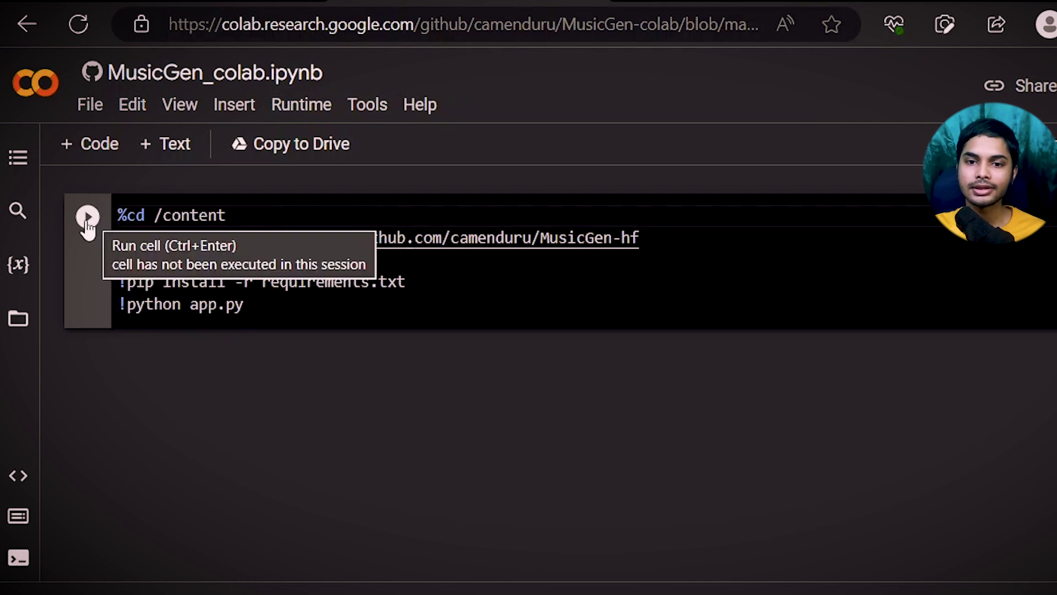
Run the code cell of MusicGen_colab.ipynb, accepting that the notebook was not authored by Google.
{"action": "key", "text": "ctrl+Return"}
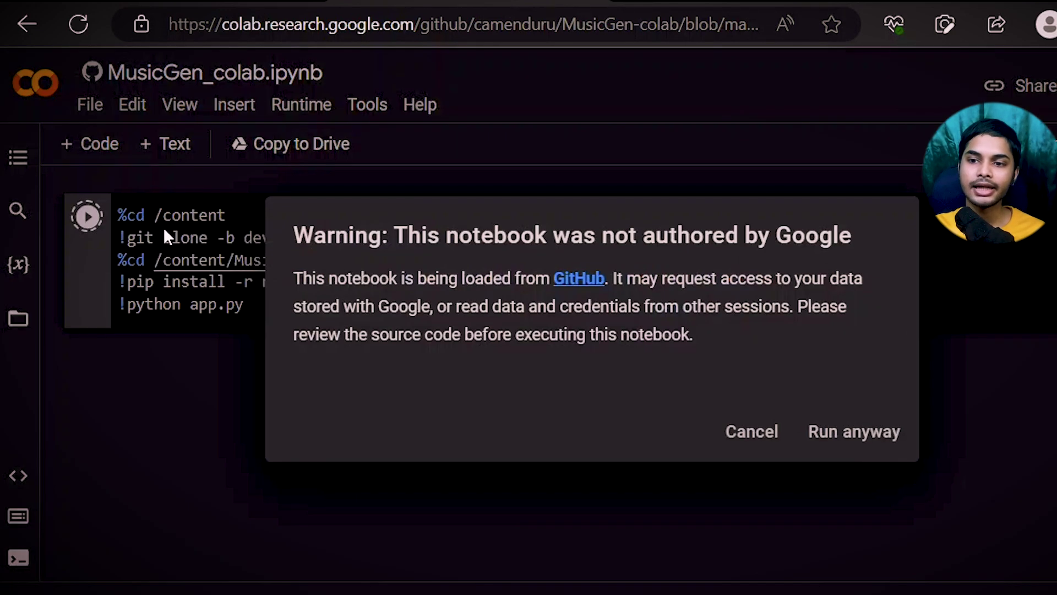
{"action": "left_click", "coordinate": [848, 437]}
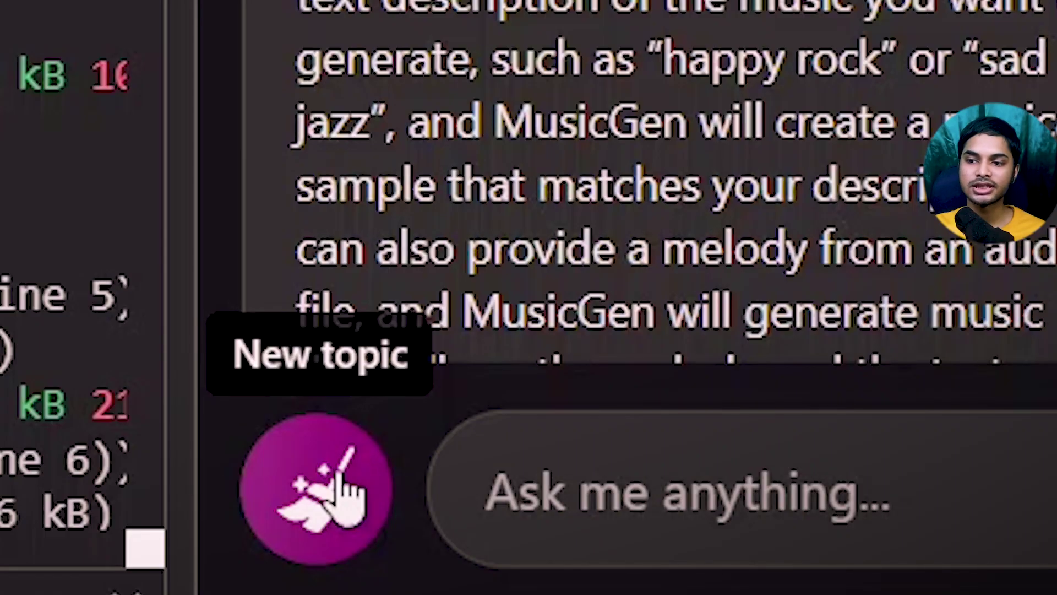
Start a new chat topic and compare the notebook's cell code with the chat's explanation of each command.
{"action": "left_click", "coordinate": [344, 489]}
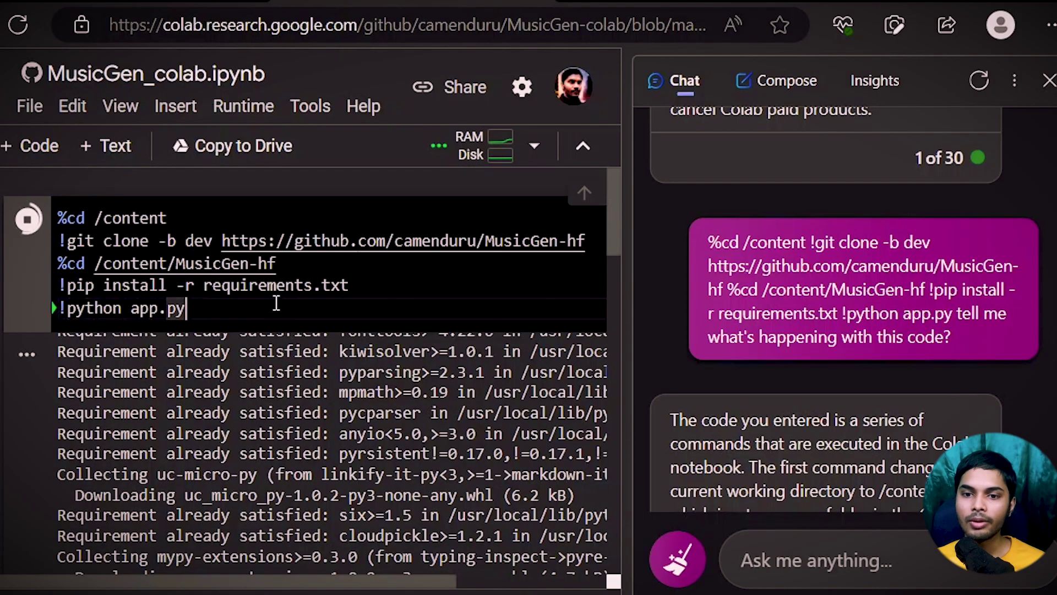
{"action": "left_click_drag", "start_coordinate": [220, 310], "coordinate": [57, 216]}
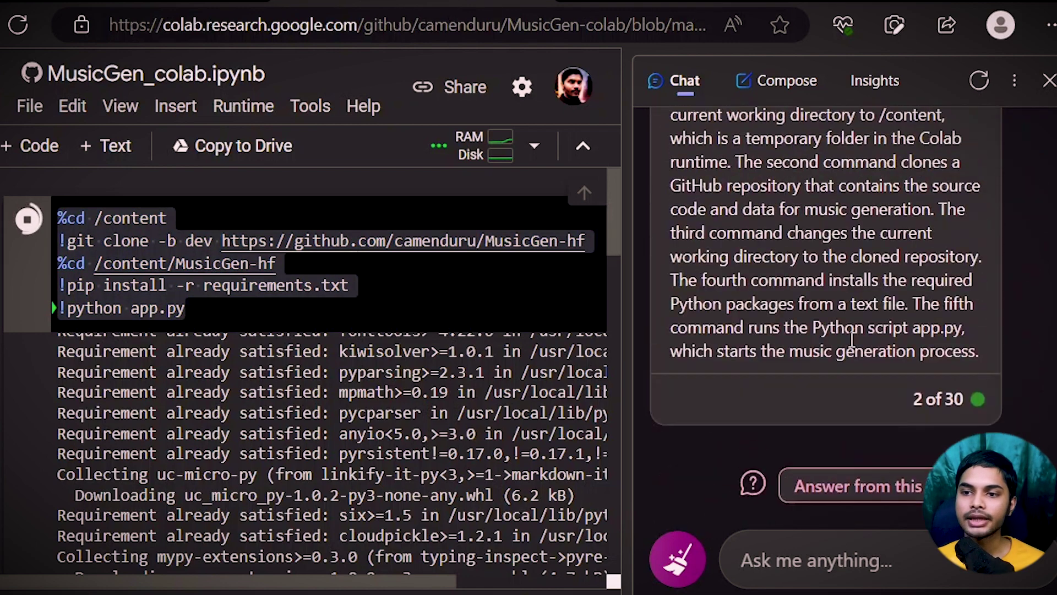
{"action": "scroll", "coordinate": [826, 308], "scroll_direction": "up", "scroll_amount": 5}
{"action": "scroll", "coordinate": [702, 248], "scroll_direction": "down", "scroll_amount": 2}
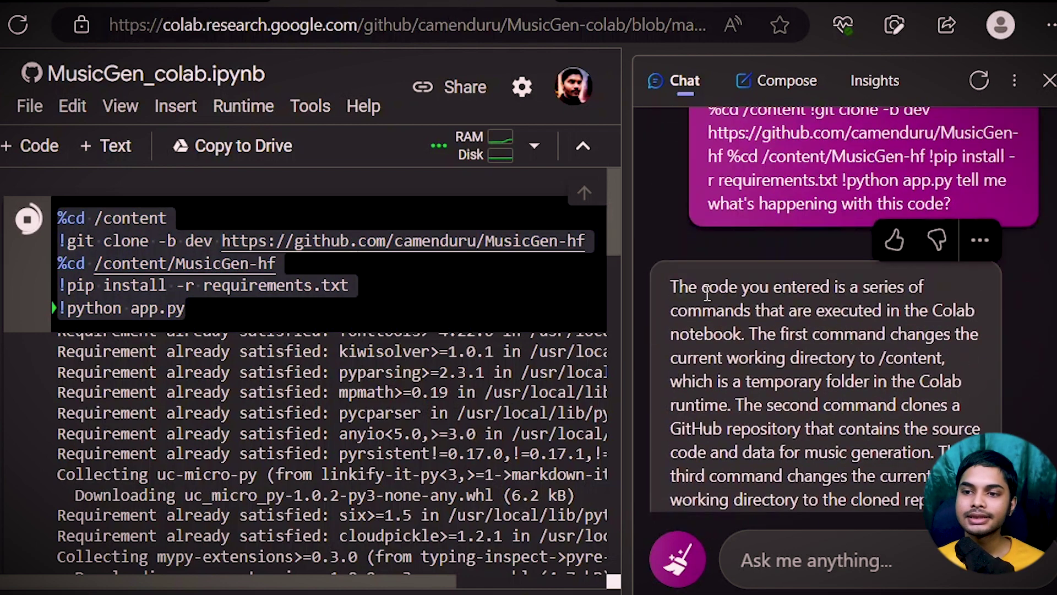
{"action": "scroll", "coordinate": [884, 172], "scroll_direction": "down", "scroll_amount": 1}
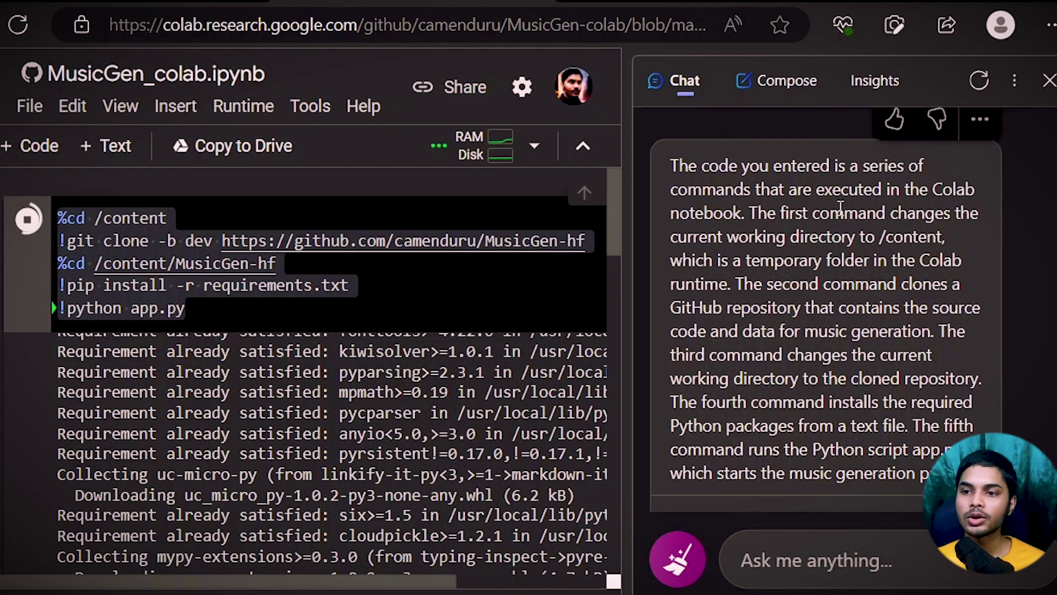
{"action": "left_click_drag", "start_coordinate": [757, 215], "coordinate": [983, 238]}
{"action": "left_click", "coordinate": [802, 290]}
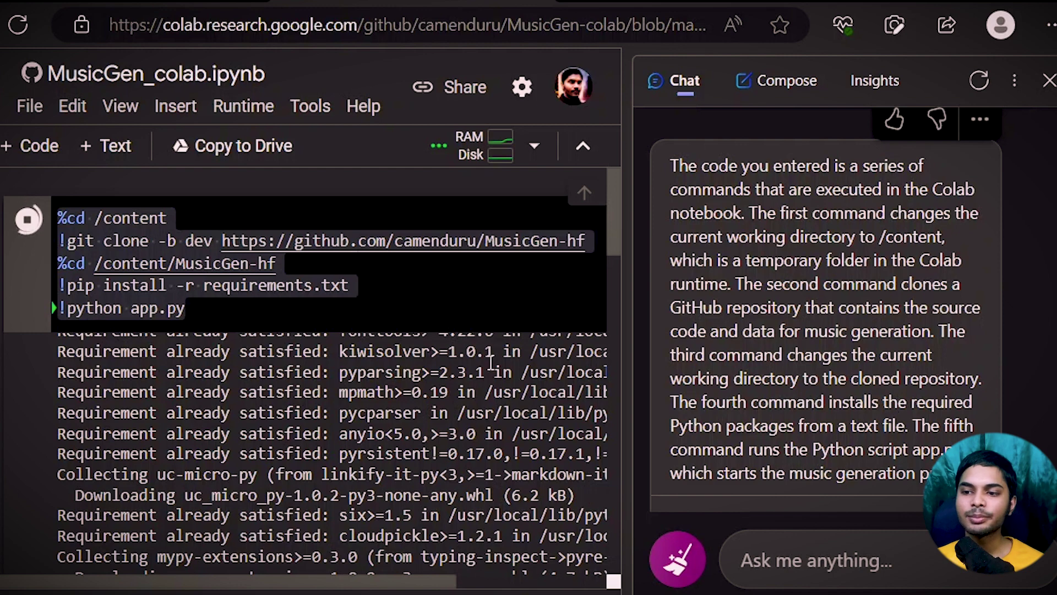
{"action": "left_click", "coordinate": [227, 309]}
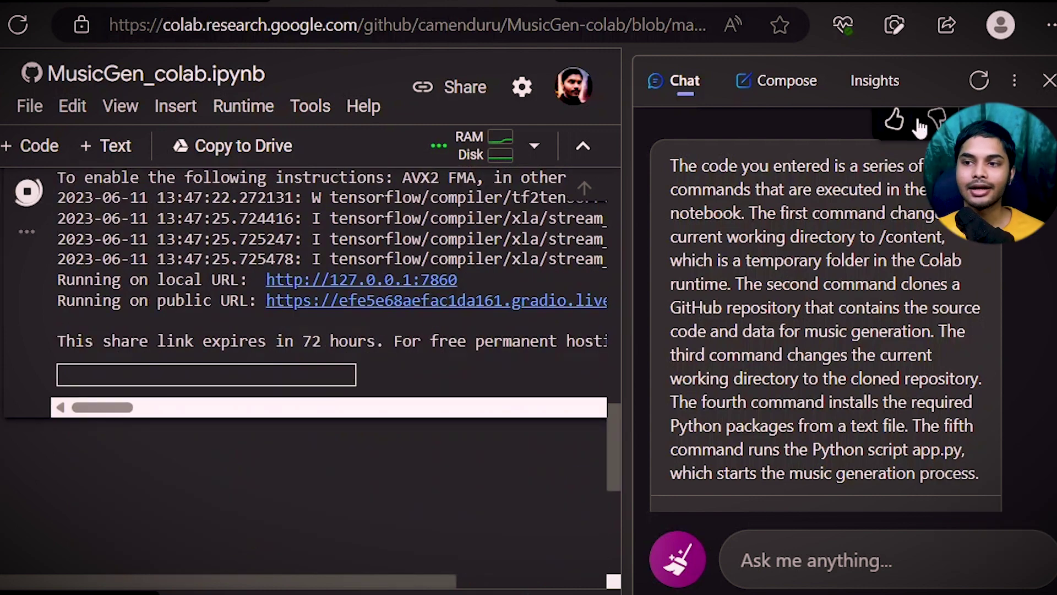
Close the chat sidebar and open the MusicGen demo through the public Gradio URL in the cell output.
{"action": "left_click", "coordinate": [1049, 81]}
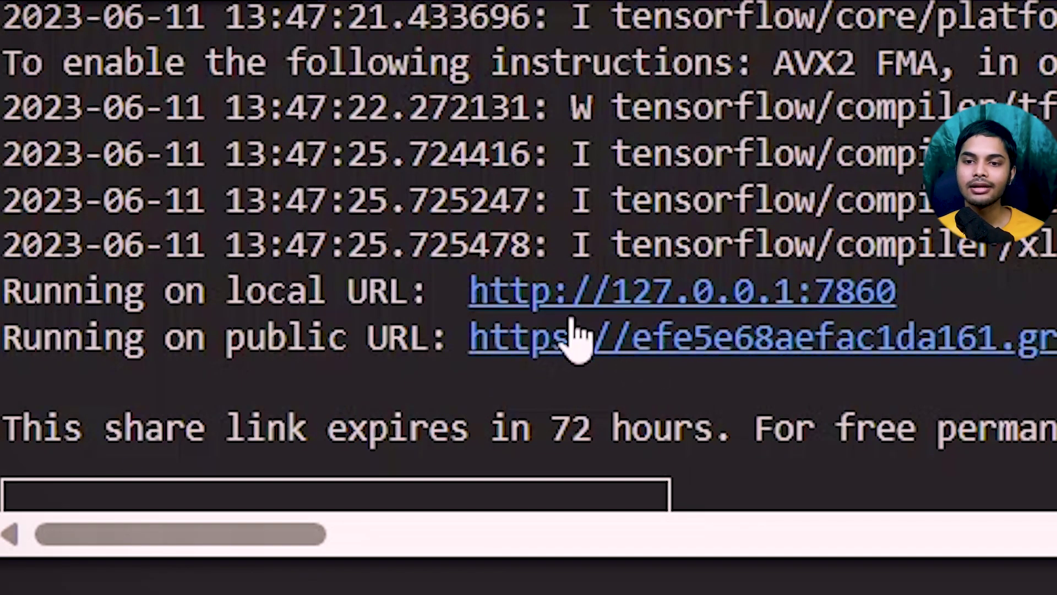
{"action": "left_click", "coordinate": [573, 337]}
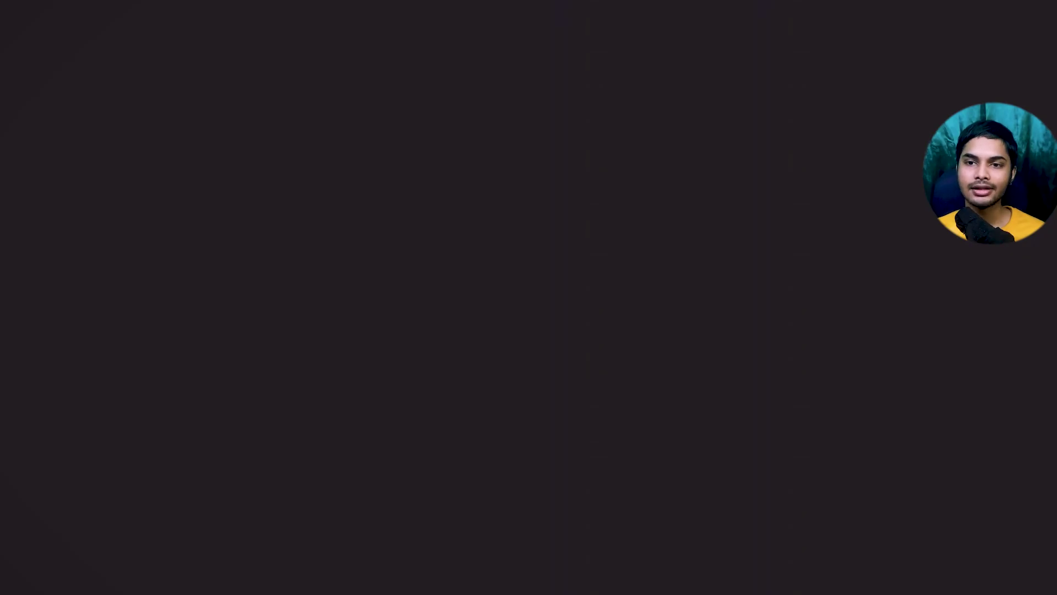
{"action": "scroll", "coordinate": [534, 385], "scroll_direction": "down", "scroll_amount": 4}
{"action": "scroll", "coordinate": [538, 430], "scroll_direction": "up", "scroll_amount": 4}
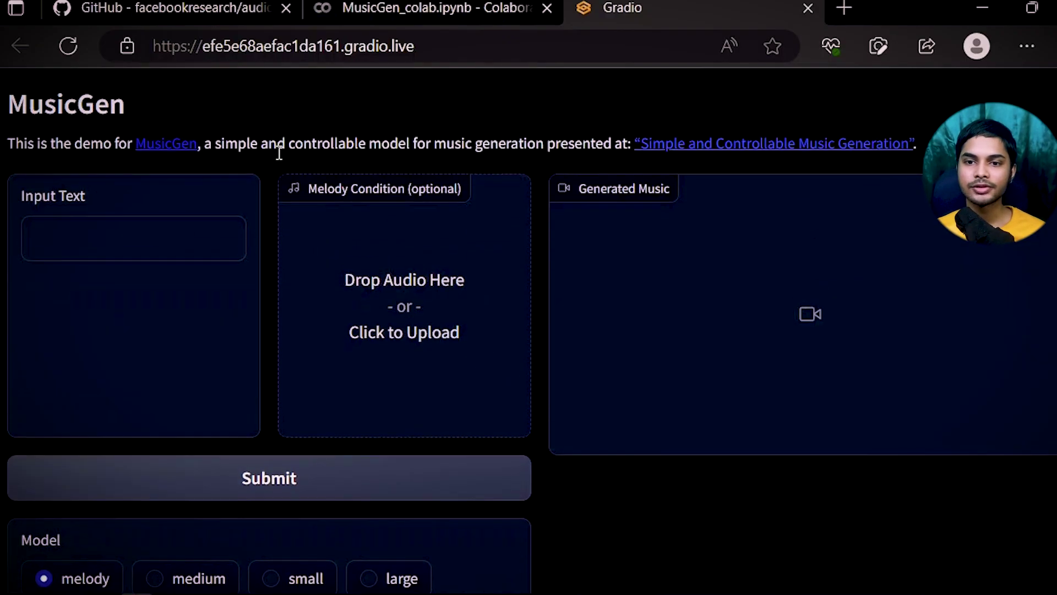
Start a new chat topic and send "this current website will generate me music using musicgen. can you come up with some prompt examples?".
{"action": "left_click", "coordinate": [147, 231]}
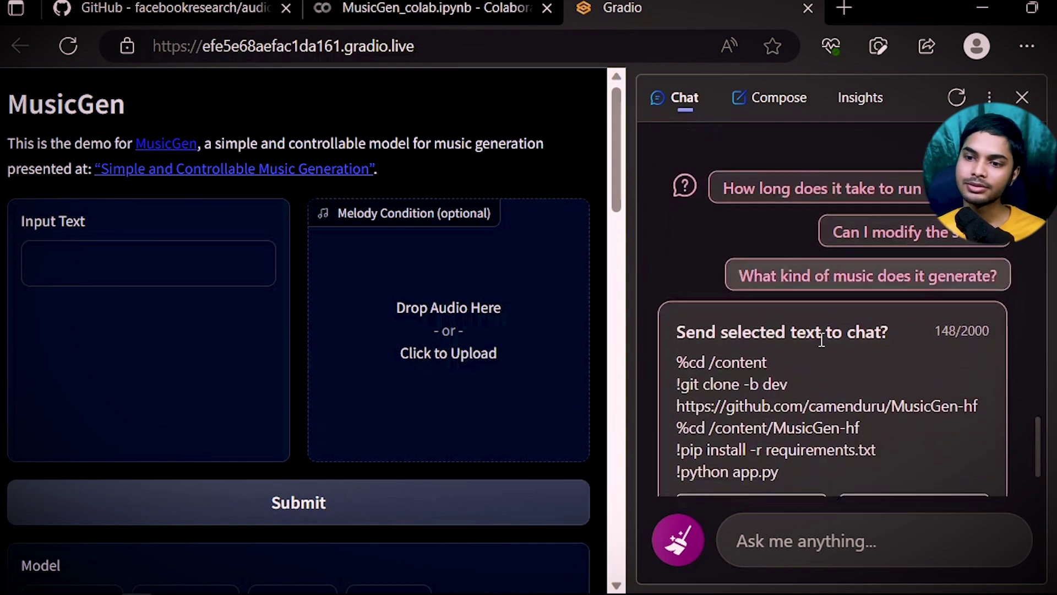
{"action": "left_click", "coordinate": [678, 539]}
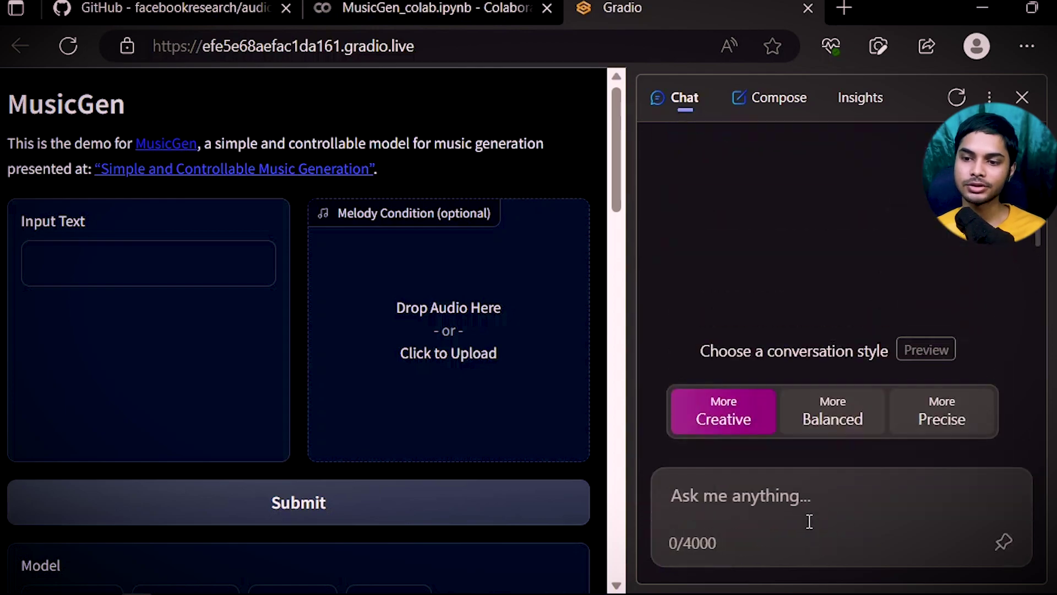
{"action": "type", "text": "this curre"}
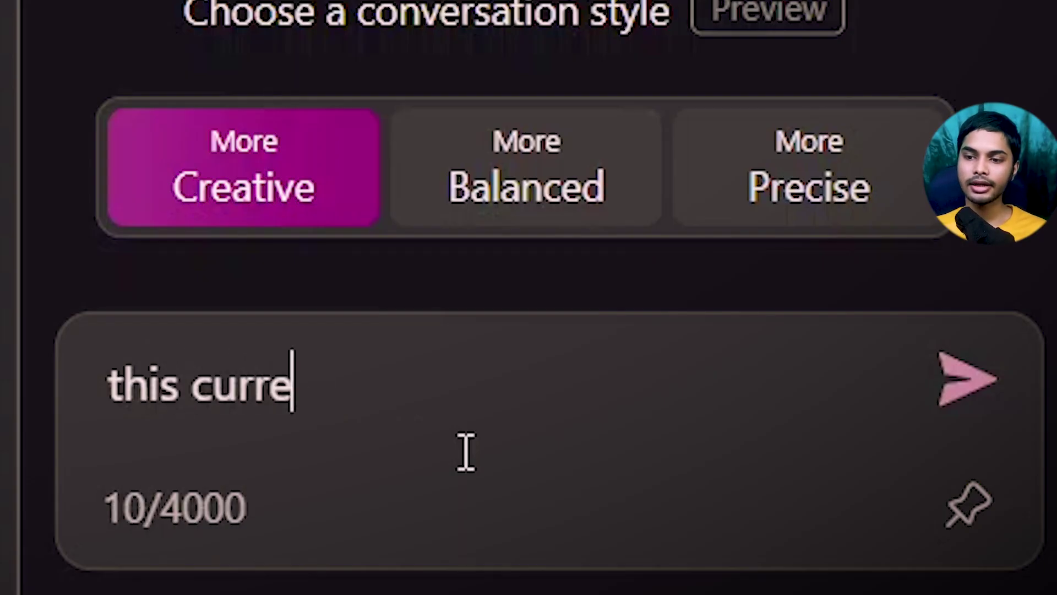
{"action": "type", "text": "nt website will gnee"}
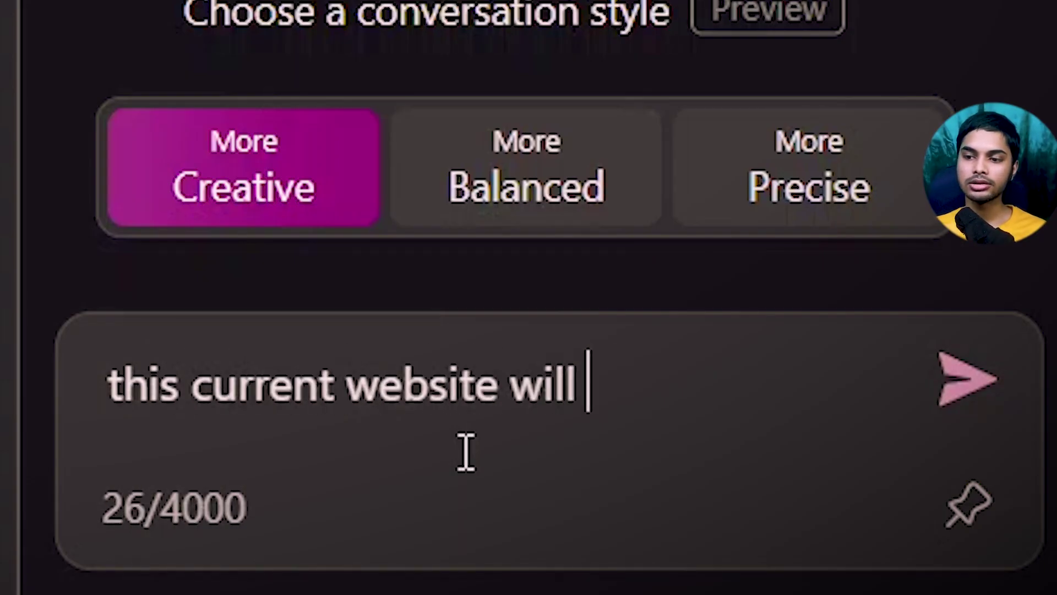
{"action": "key", "text": "BackSpace"}
{"action": "key", "text": "BackSpace"}
{"action": "key", "text": "BackSpace"}
{"action": "type", "text": "enerate me music"}
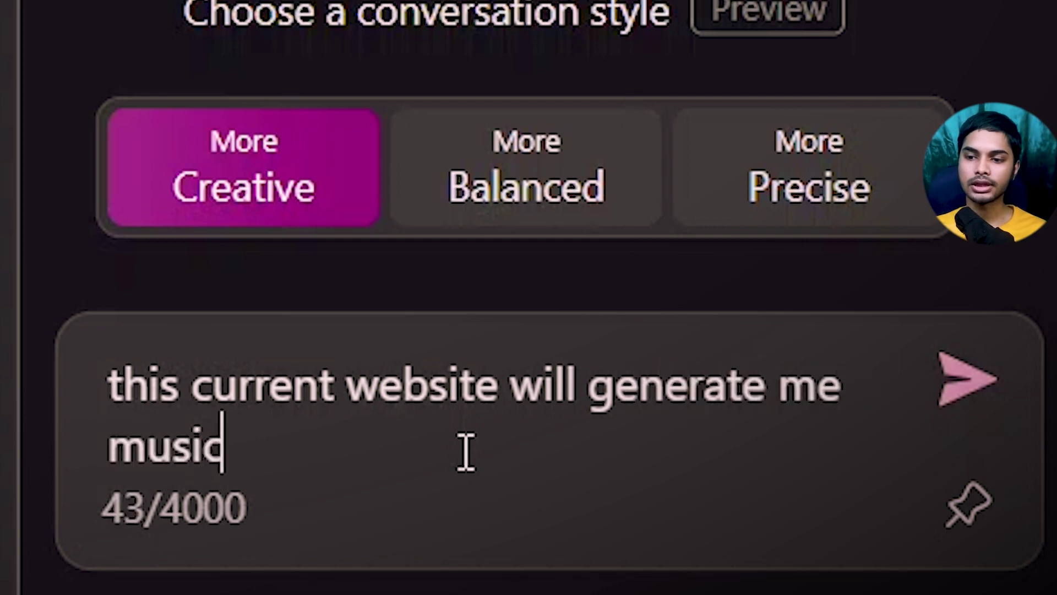
{"action": "type", "text": " using musicgen. can "}
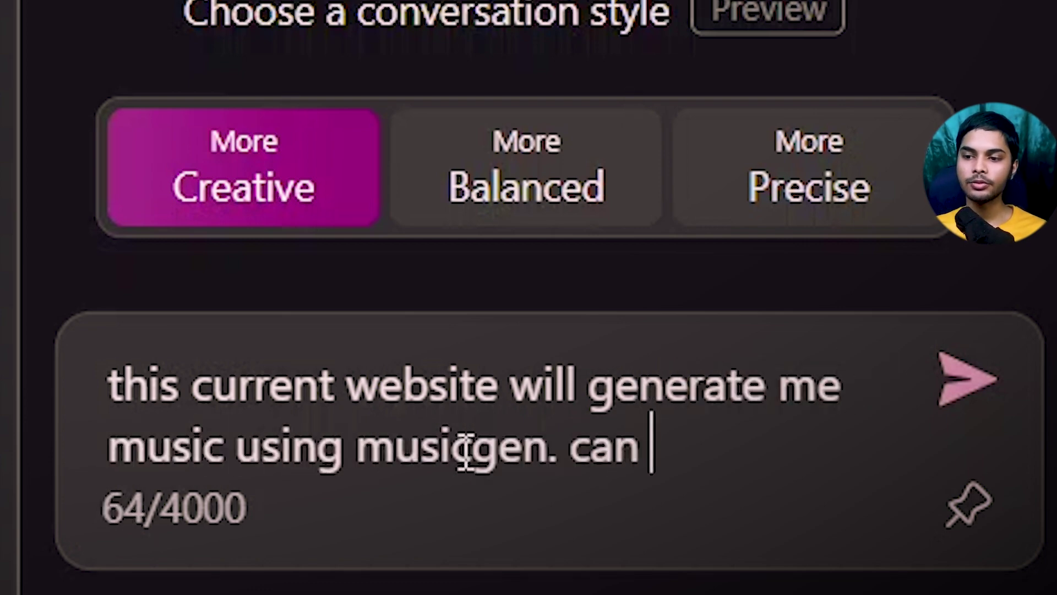
{"action": "type", "text": "you come up with some prompt "}
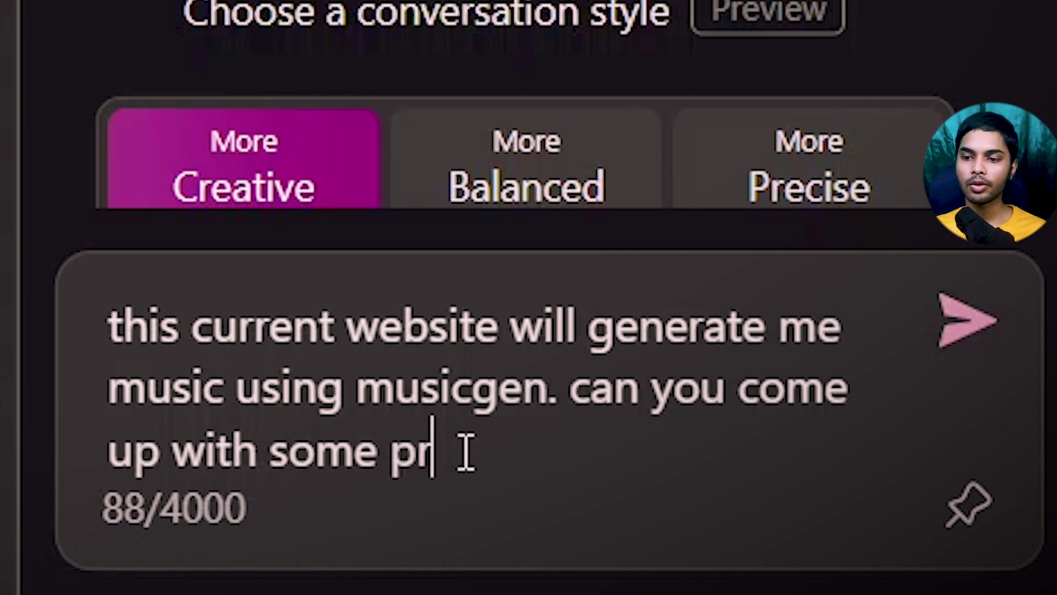
{"action": "type", "text": "examples?"}
{"action": "key", "text": "Return"}
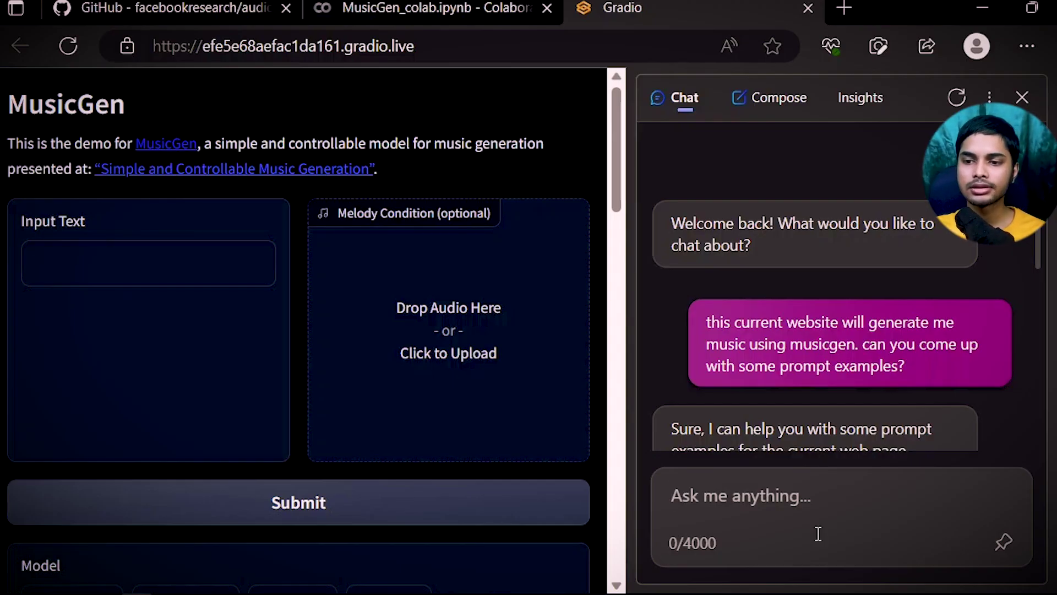
Send the chat the follow-up request "I want you to come up with more prompt examples.".
{"action": "type", "text": "I want you to come up w"}
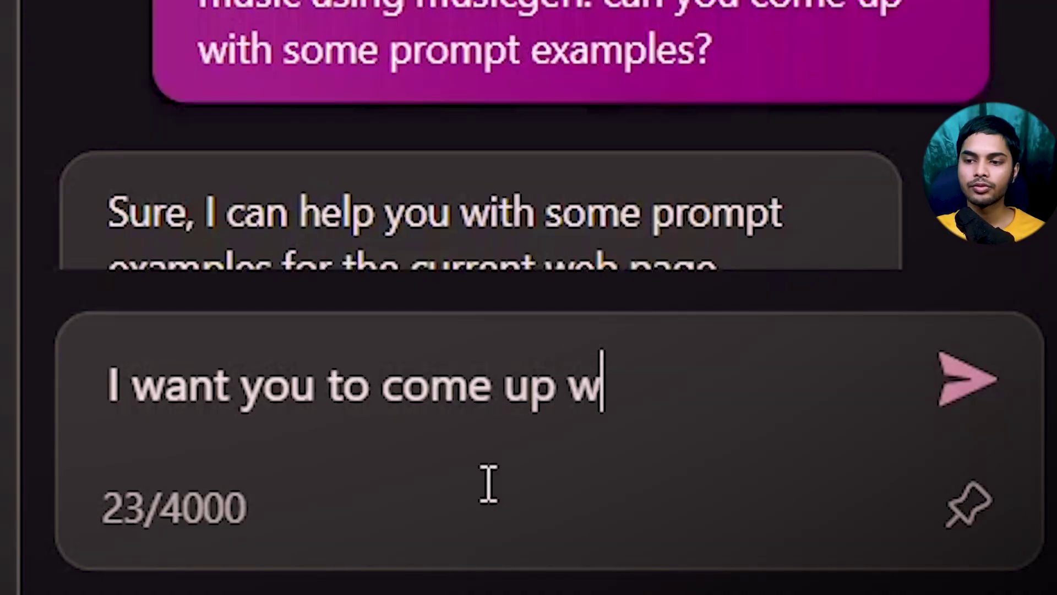
{"action": "type", "text": "ith more prompt examples."}
{"action": "key", "text": "Return"}
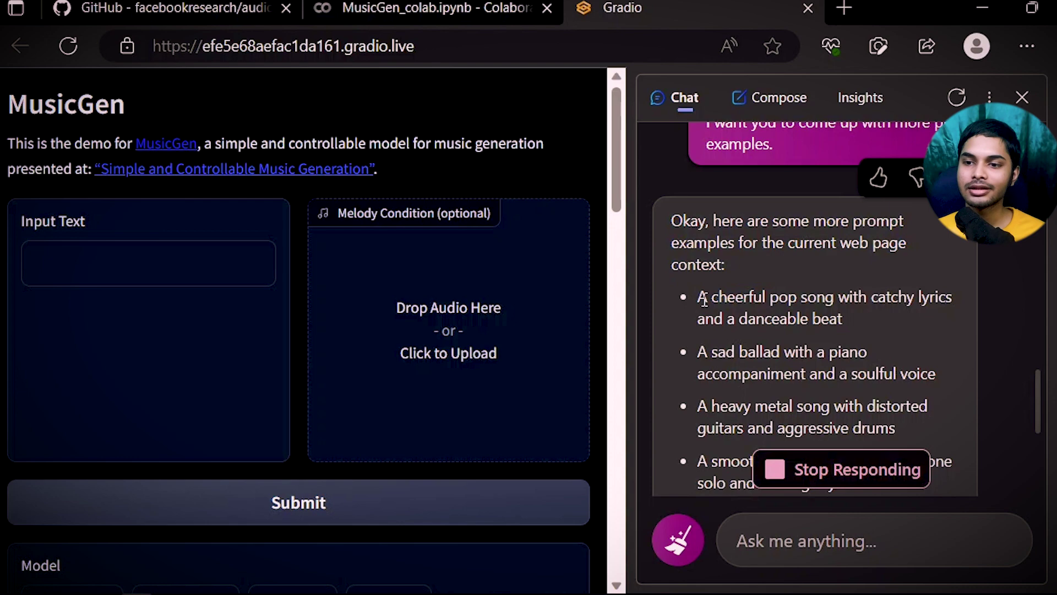
Copy the chat's example "A cheerful pop song with catchy lyrics and a danceable beat" into MusicGen's input text.
{"action": "left_click_drag", "start_coordinate": [742, 298], "coordinate": [864, 322]}
{"action": "key", "text": "ctrl+c"}
{"action": "left_click", "coordinate": [167, 274]}
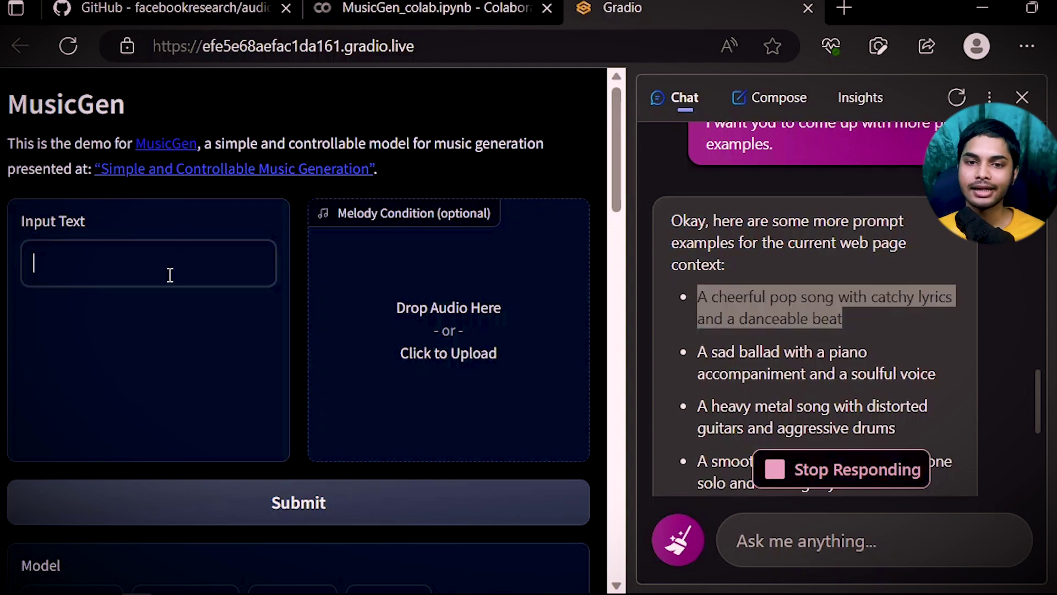
{"action": "key", "text": "ctrl+v"}
Select the large model and set the music duration to 30.
{"action": "scroll", "coordinate": [245, 344], "scroll_direction": "down", "scroll_amount": 4}
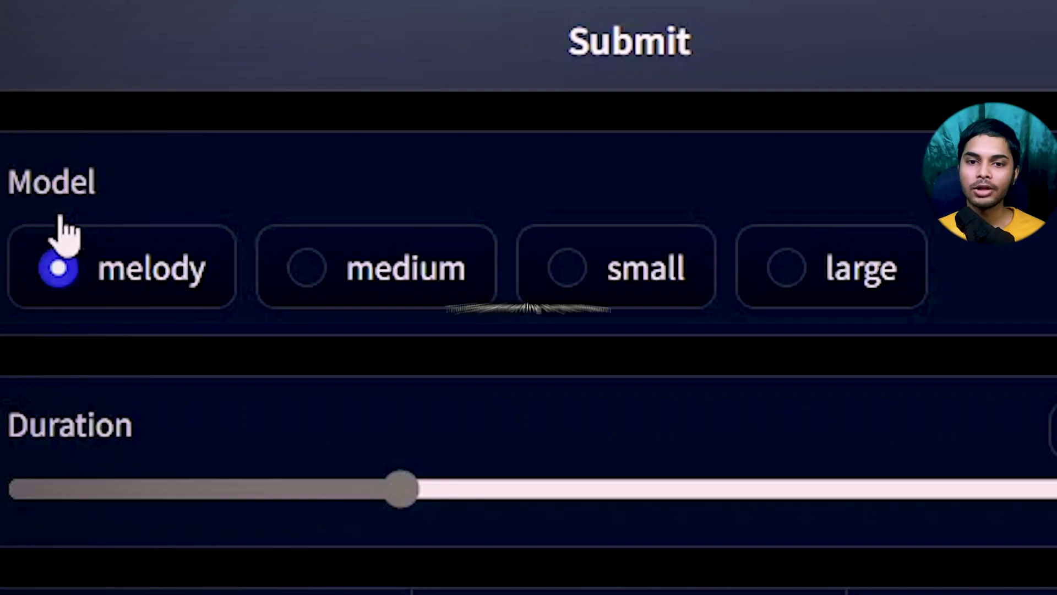
{"action": "left_click", "coordinate": [816, 265]}
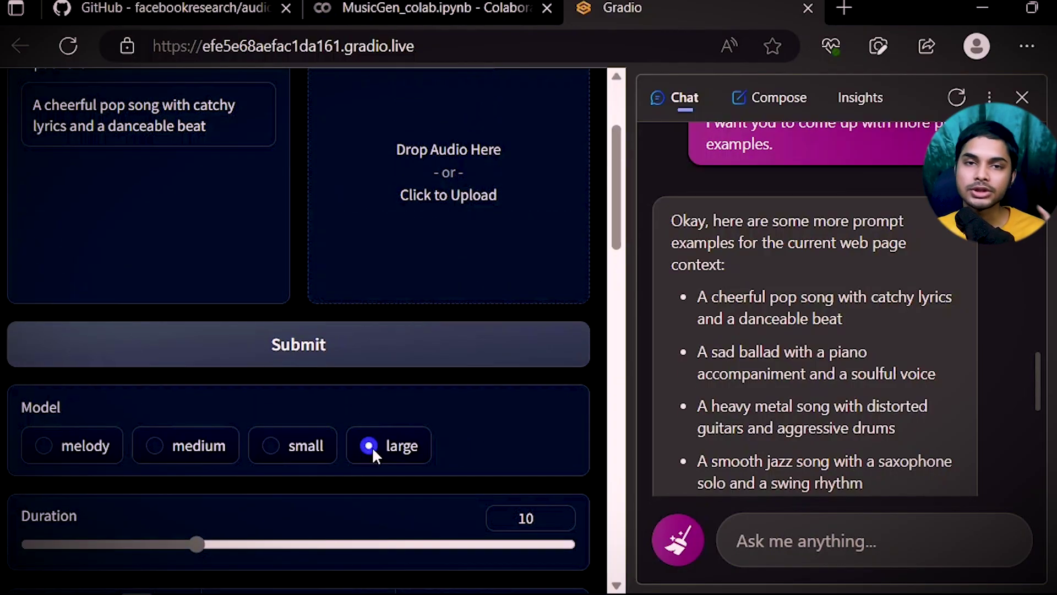
{"action": "scroll", "coordinate": [373, 447], "scroll_direction": "down", "scroll_amount": 2}
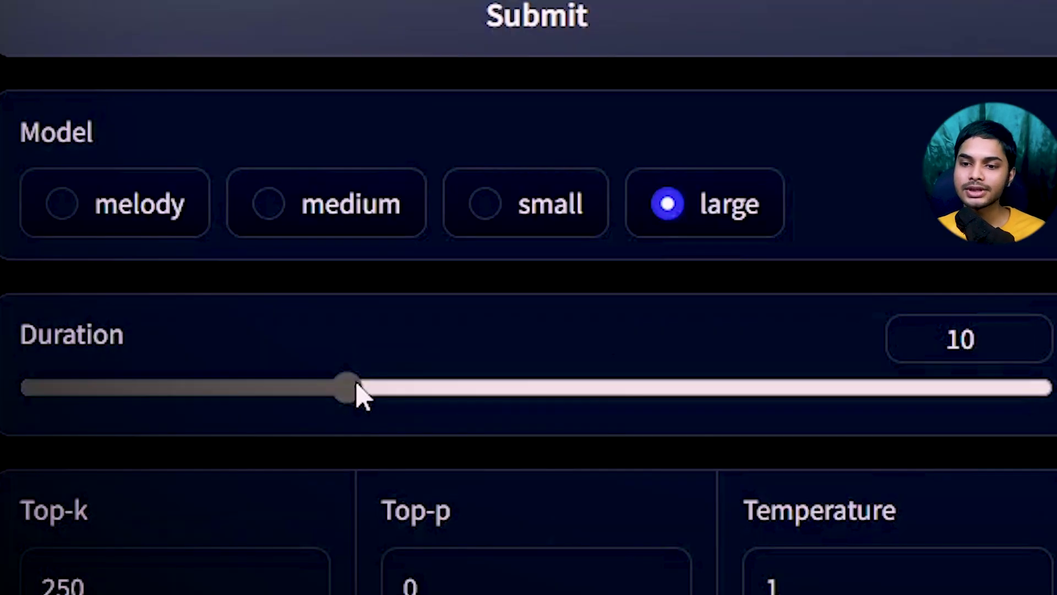
{"action": "left_click_drag", "start_coordinate": [203, 468], "coordinate": [514, 472]}
{"action": "left_click_drag", "start_coordinate": [942, 402], "coordinate": [1049, 388]}
Ask the chat to explain how to use top k, top p, temperature and classifier free guidance.
{"action": "scroll", "coordinate": [589, 343], "scroll_direction": "down", "scroll_amount": 3}
{"action": "left_click", "coordinate": [190, 290]}
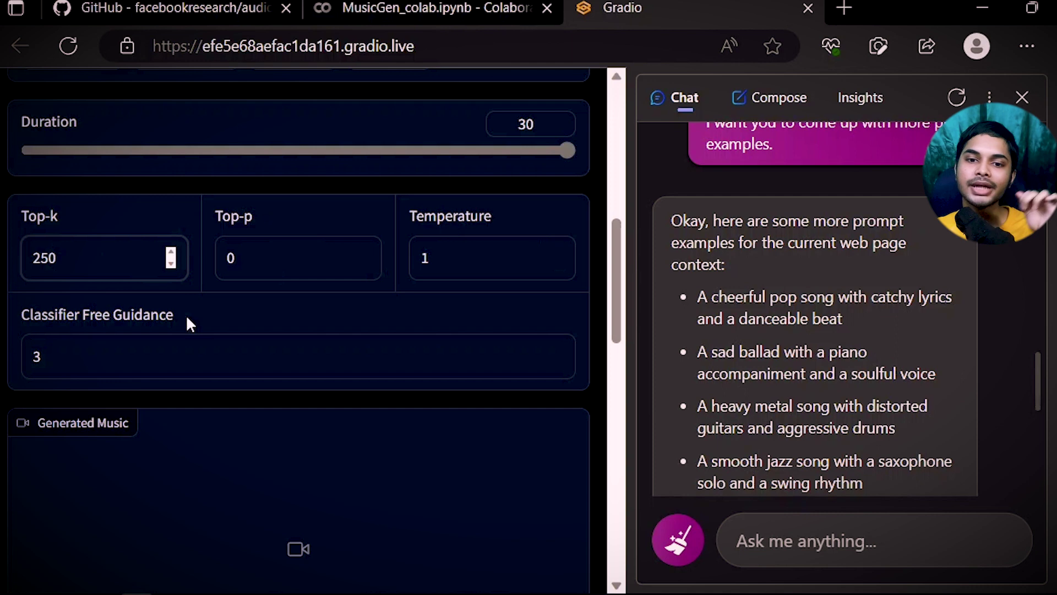
{"action": "scroll", "coordinate": [870, 372], "scroll_direction": "down", "scroll_amount": 8}
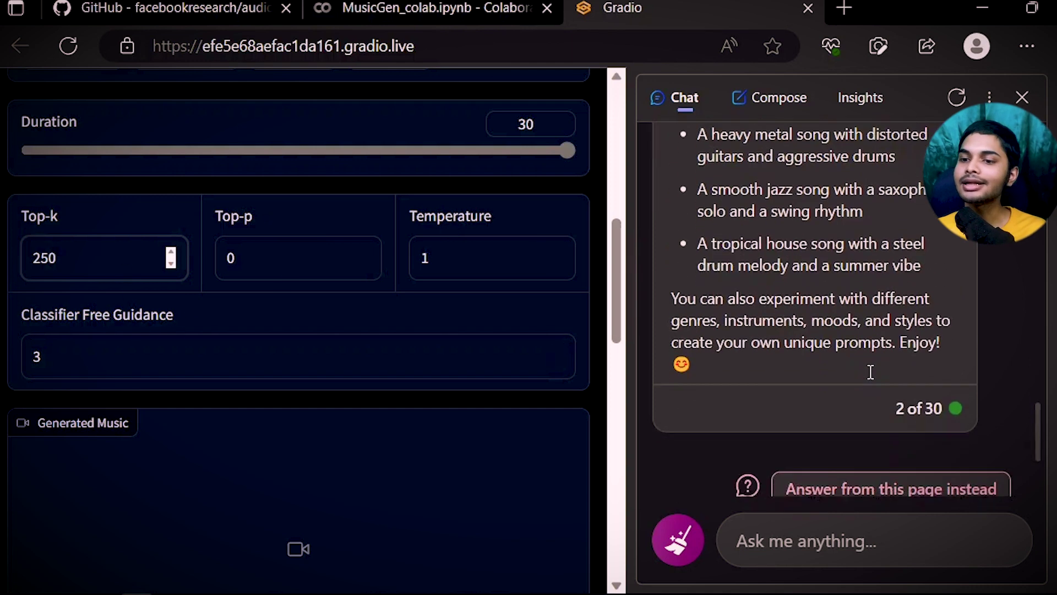
{"action": "left_click", "coordinate": [799, 537]}
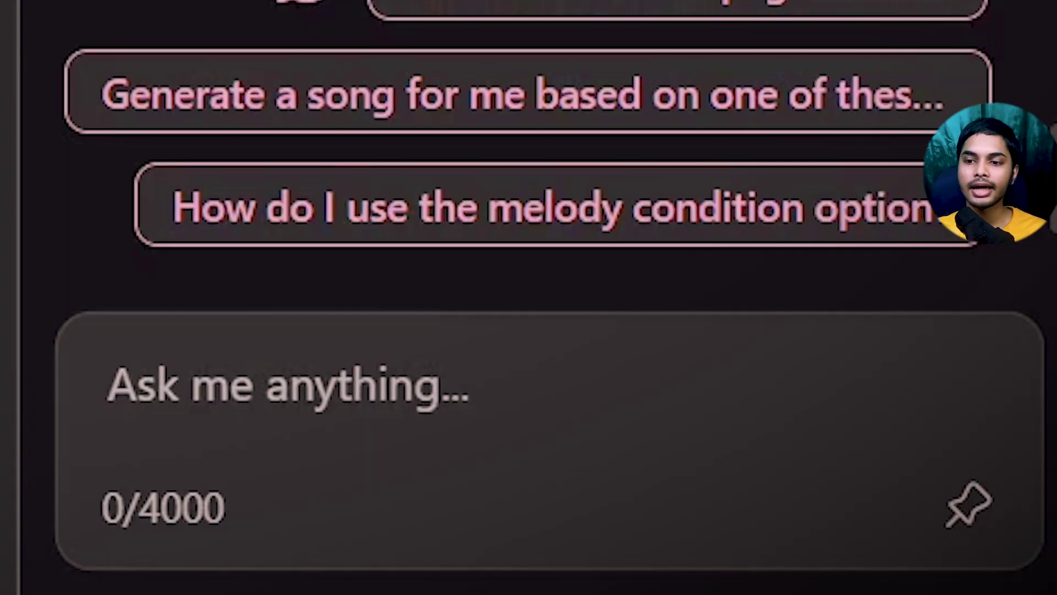
{"action": "type", "text": "can "}
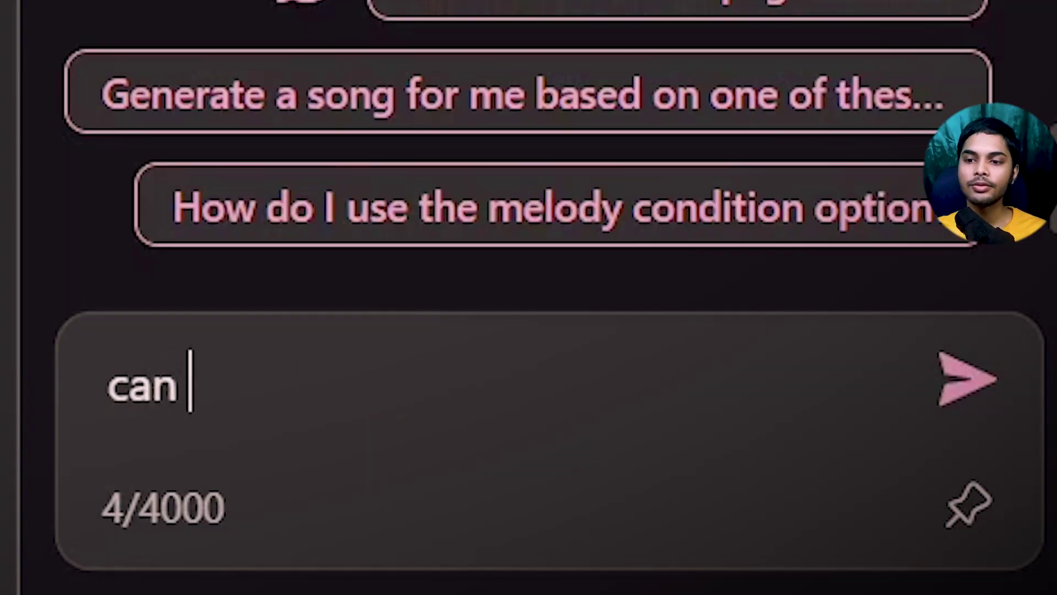
{"action": "type", "text": "you explain me"}
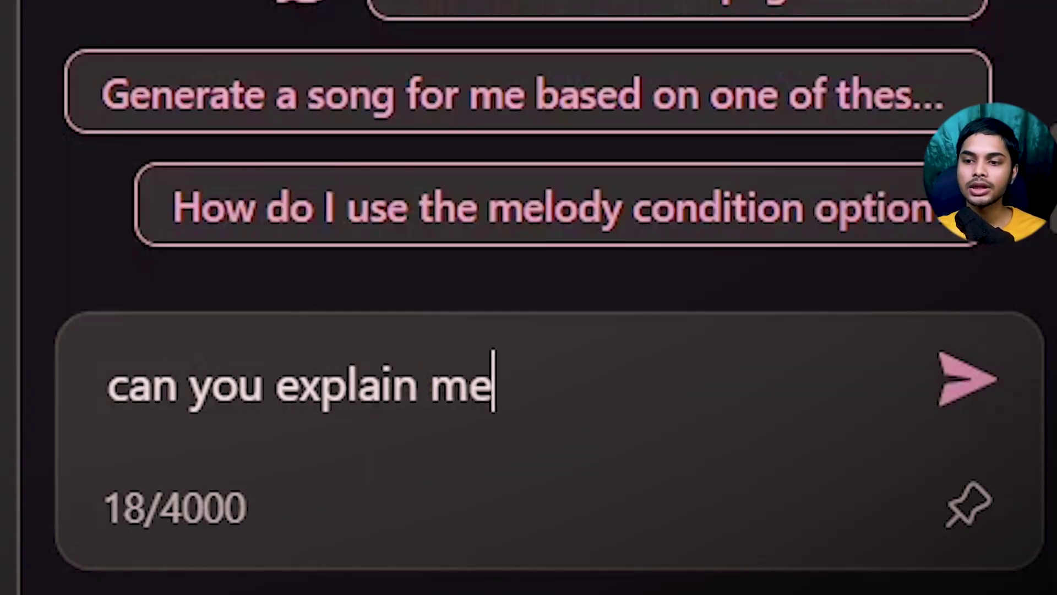
{"action": "type", "text": " how should I use to"}
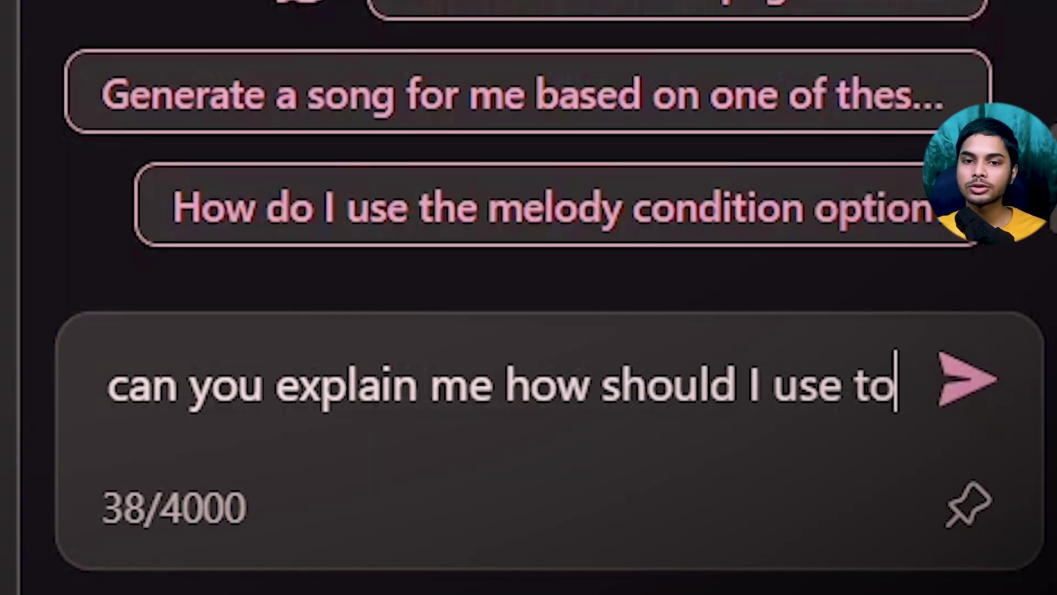
{"action": "type", "text": "p k top p and tem"}
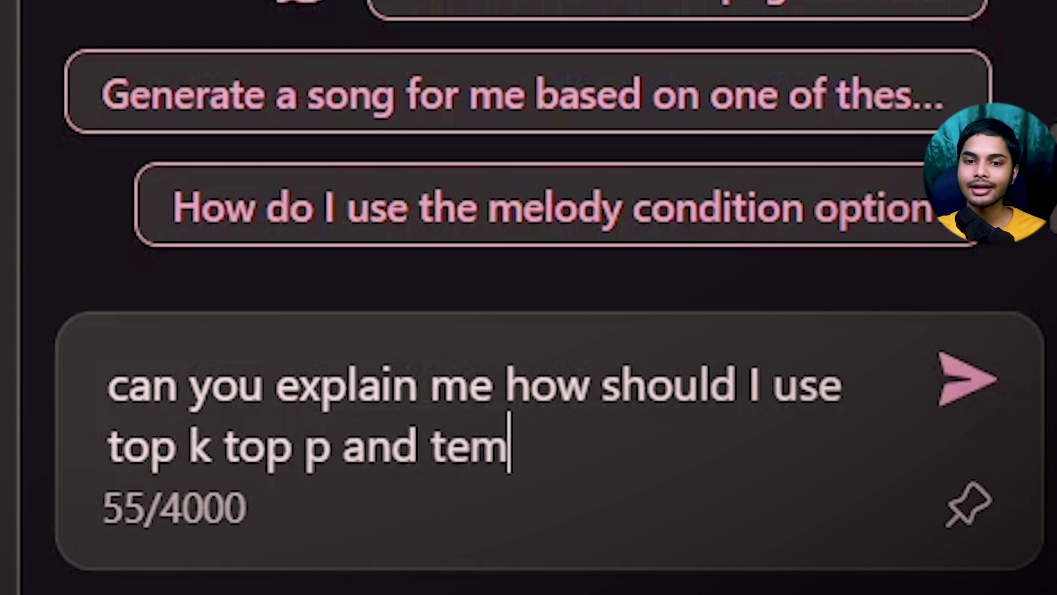
{"action": "type", "text": "perature and classif"}
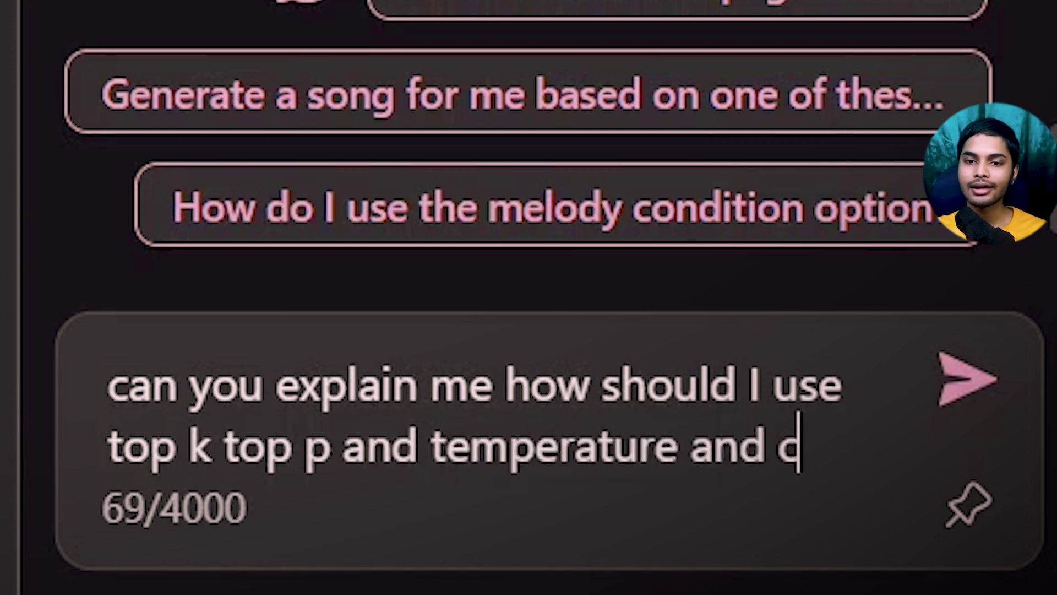
{"action": "type", "text": "ier free guid"}
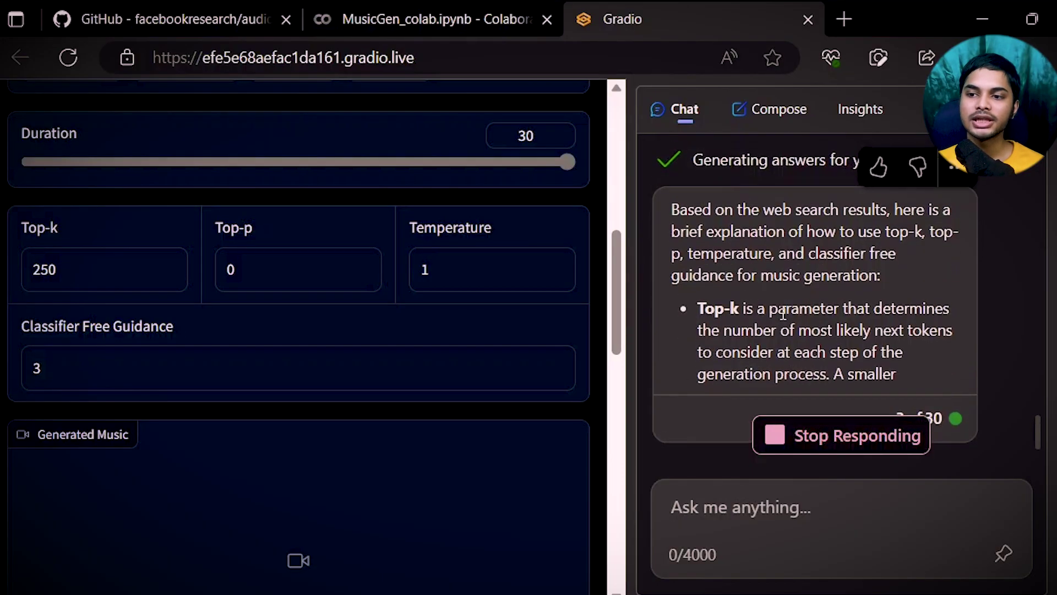
Ask the chat to simplify those parameters and explain what they do in a few sentences.
{"action": "scroll", "coordinate": [782, 323], "scroll_direction": "up", "scroll_amount": 4}
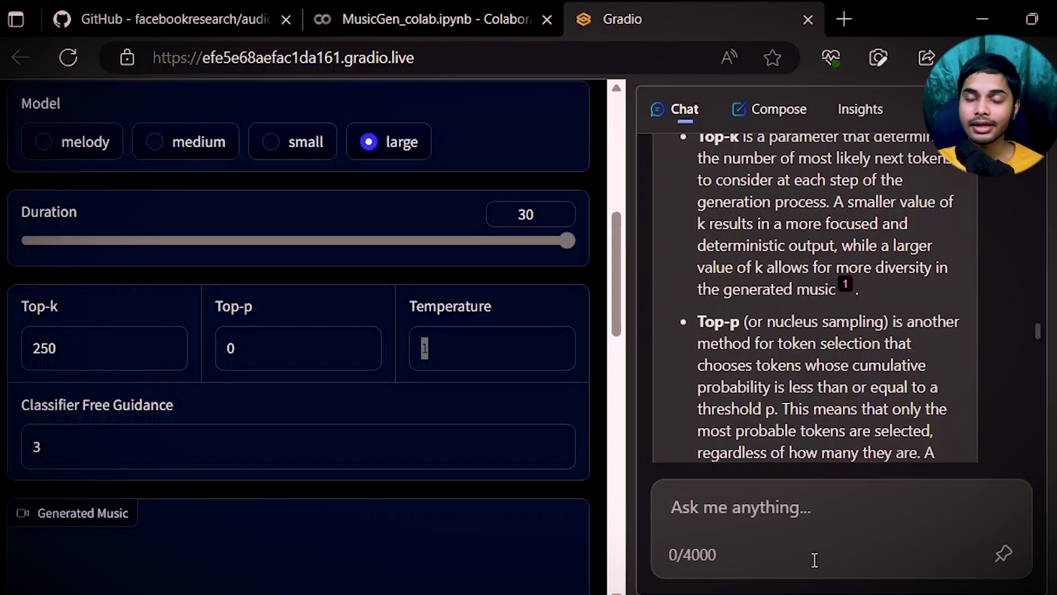
{"action": "left_click", "coordinate": [815, 561]}
{"action": "type", "text": "can "}
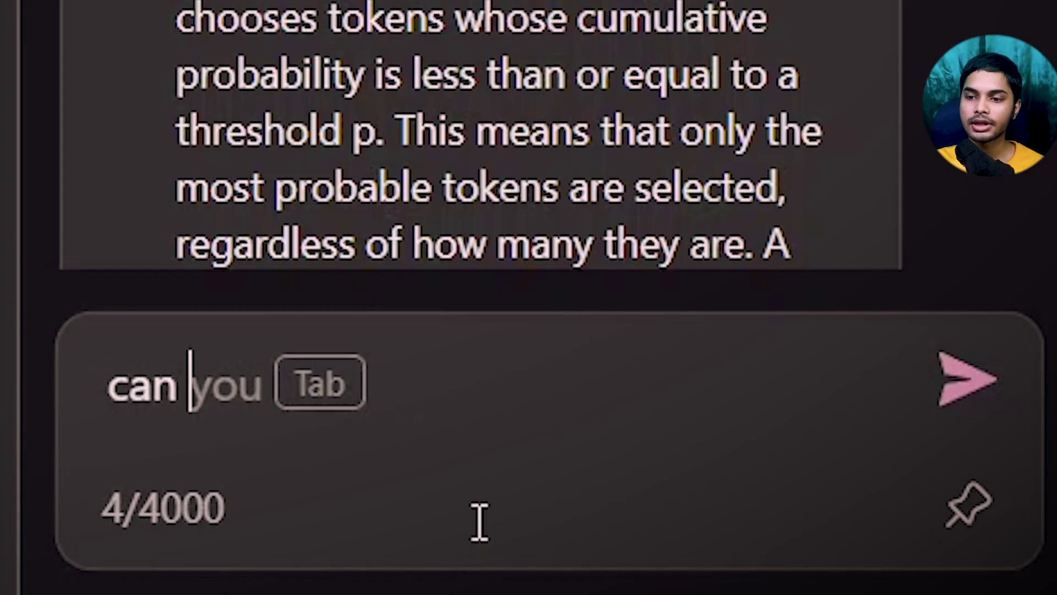
{"action": "type", "text": "you simpli"}
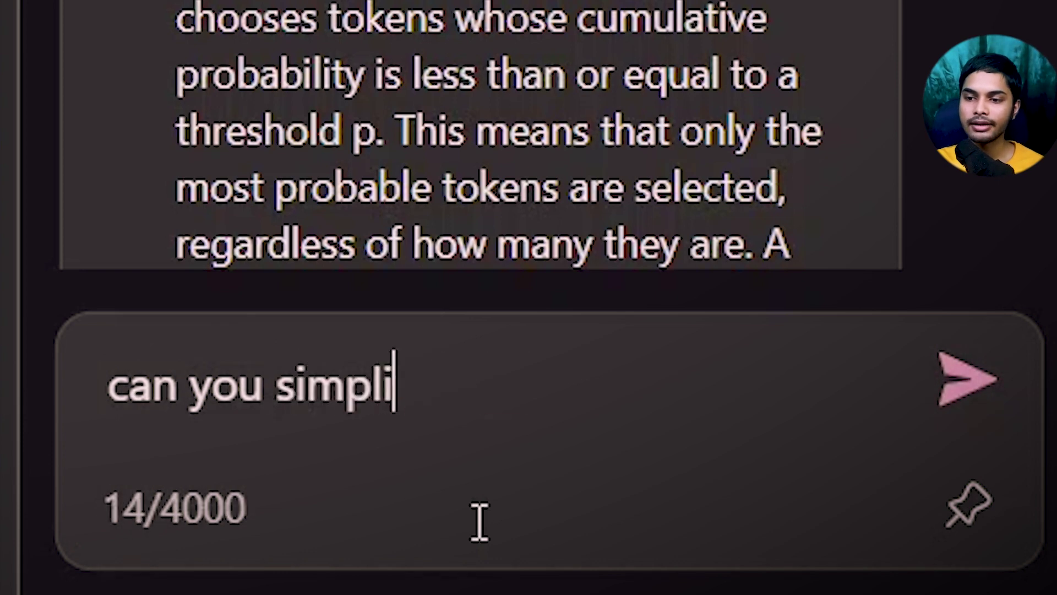
{"action": "type", "text": "fy them and explain me what"}
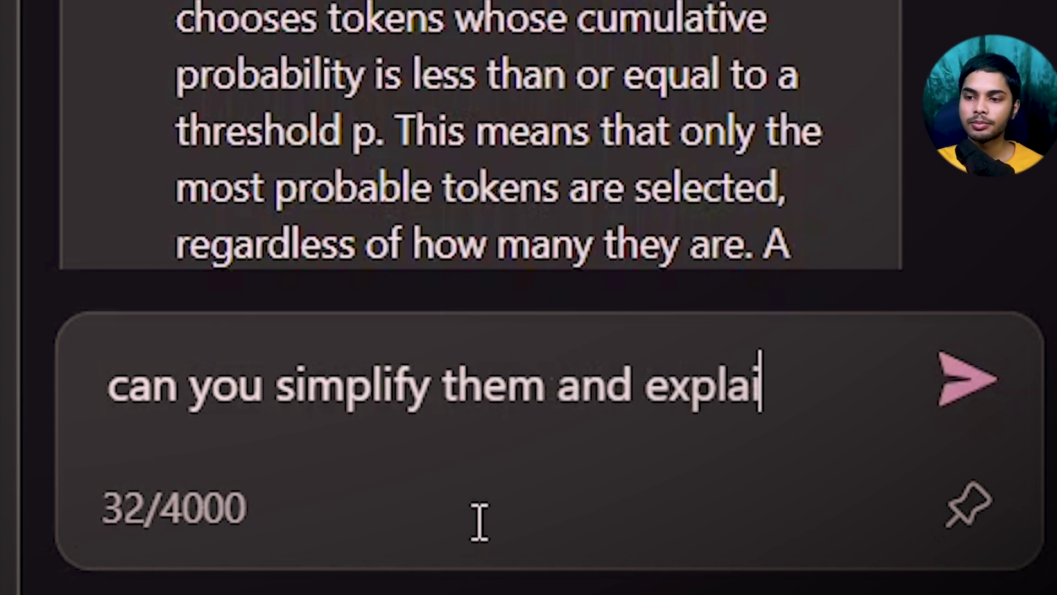
{"action": "type", "text": "they do in a few"}
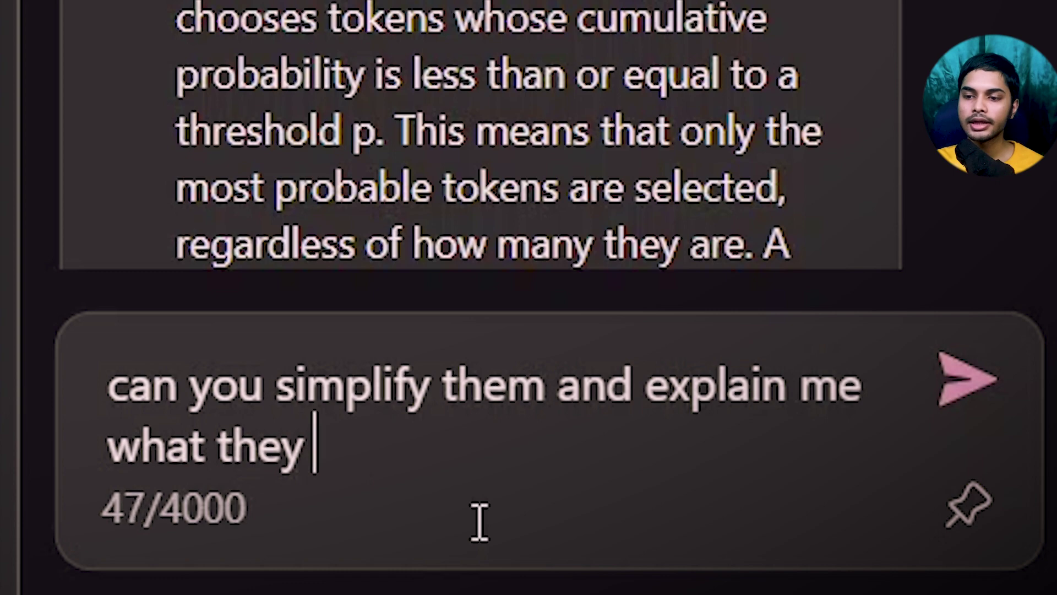
{"action": "type", "text": " sen"}
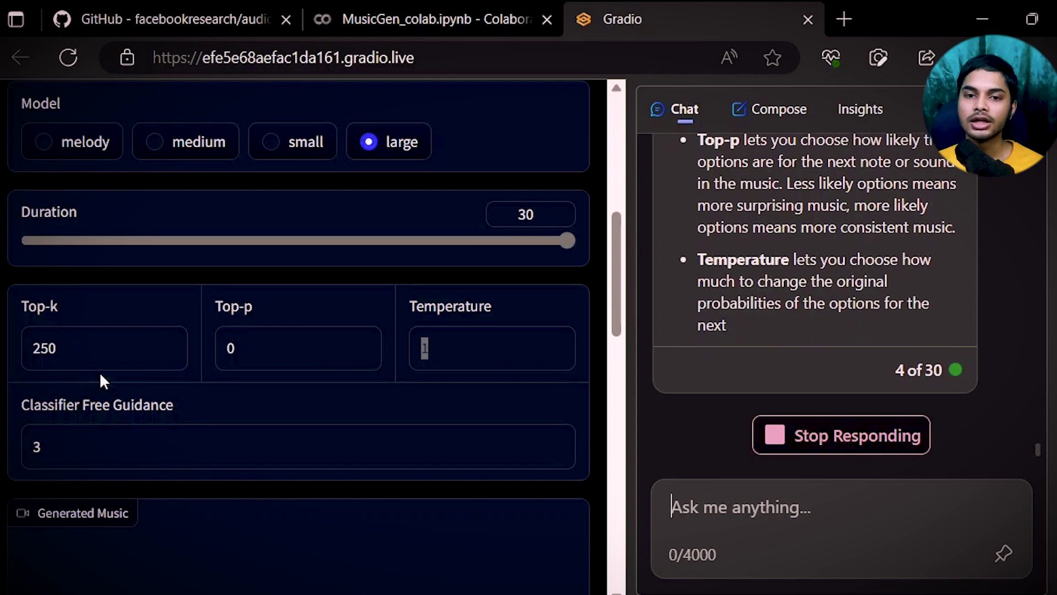
Examine the chat's simplified explanations of Top-k, Top-p and Temperature alongside the matching MusicGen settings.
{"action": "double_click", "coordinate": [78, 338]}
{"action": "left_click", "coordinate": [92, 336]}
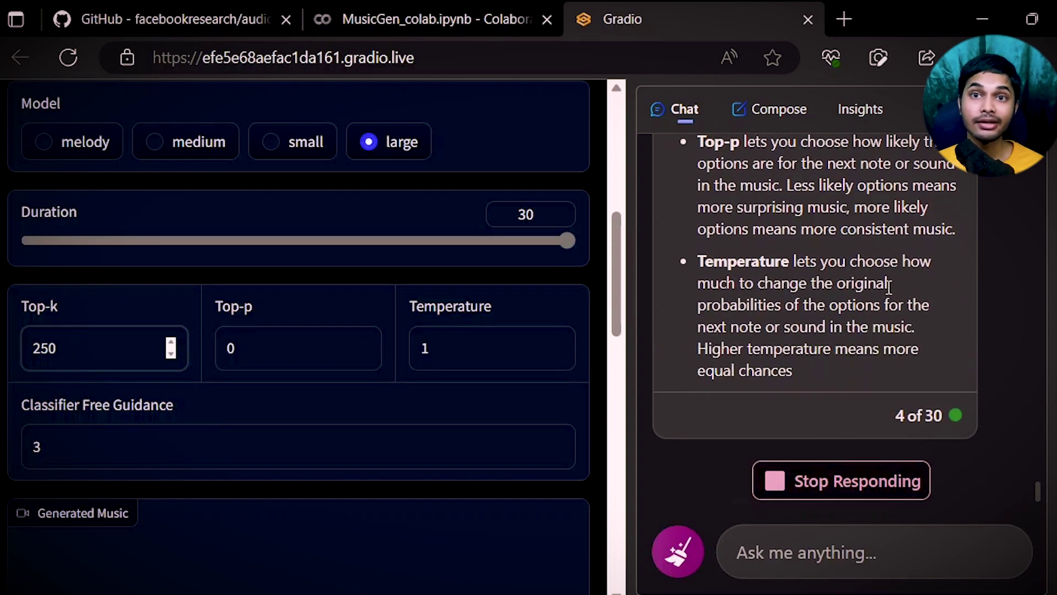
{"action": "scroll", "coordinate": [865, 235], "scroll_direction": "up", "scroll_amount": 2}
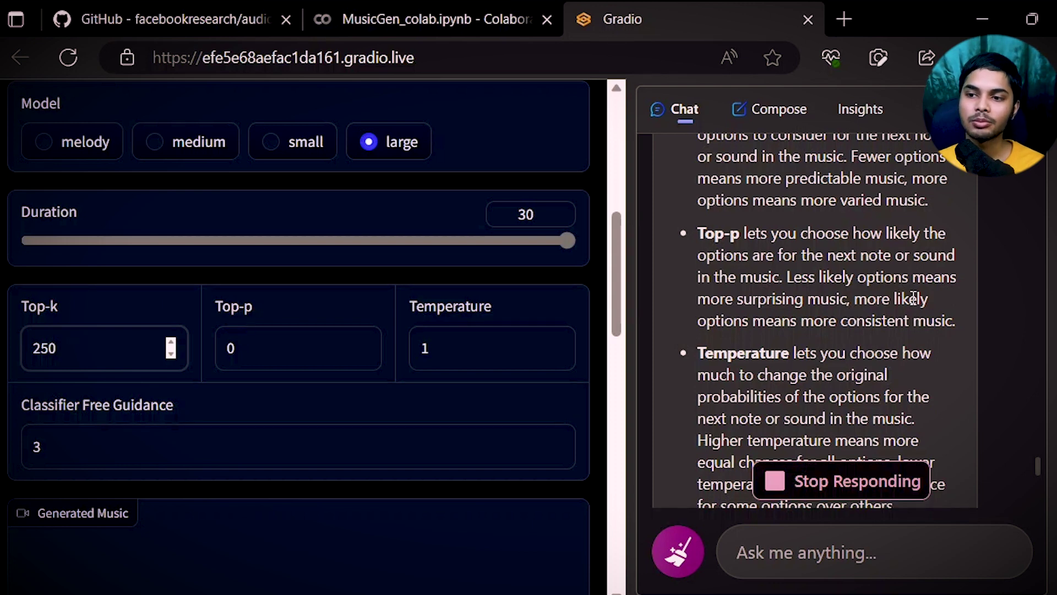
{"action": "double_click", "coordinate": [223, 368]}
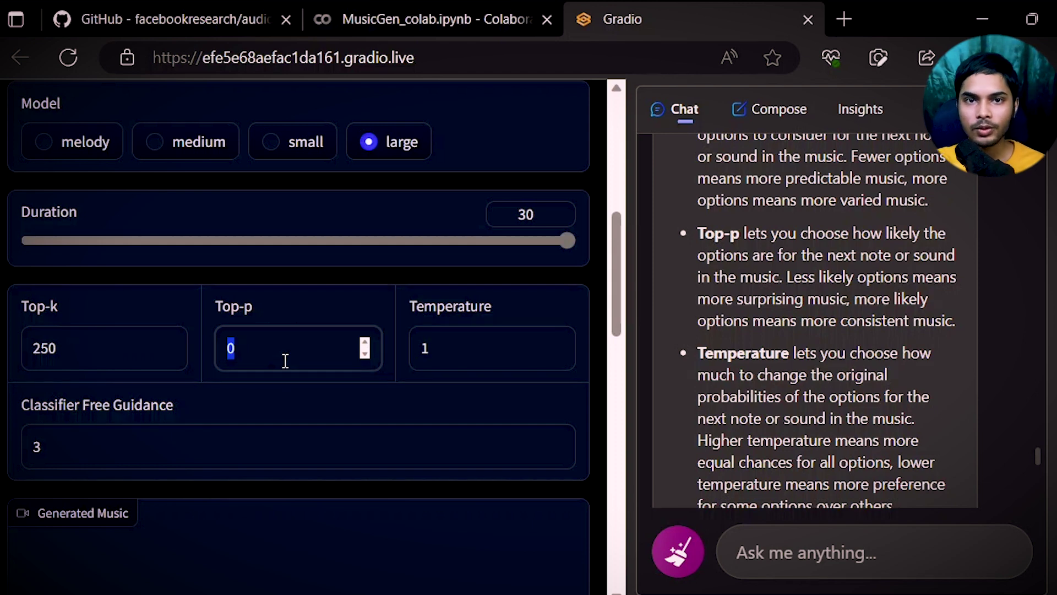
{"action": "scroll", "coordinate": [815, 331], "scroll_direction": "down", "scroll_amount": 2}
{"action": "left_click_drag", "start_coordinate": [698, 328], "coordinate": [861, 350]}
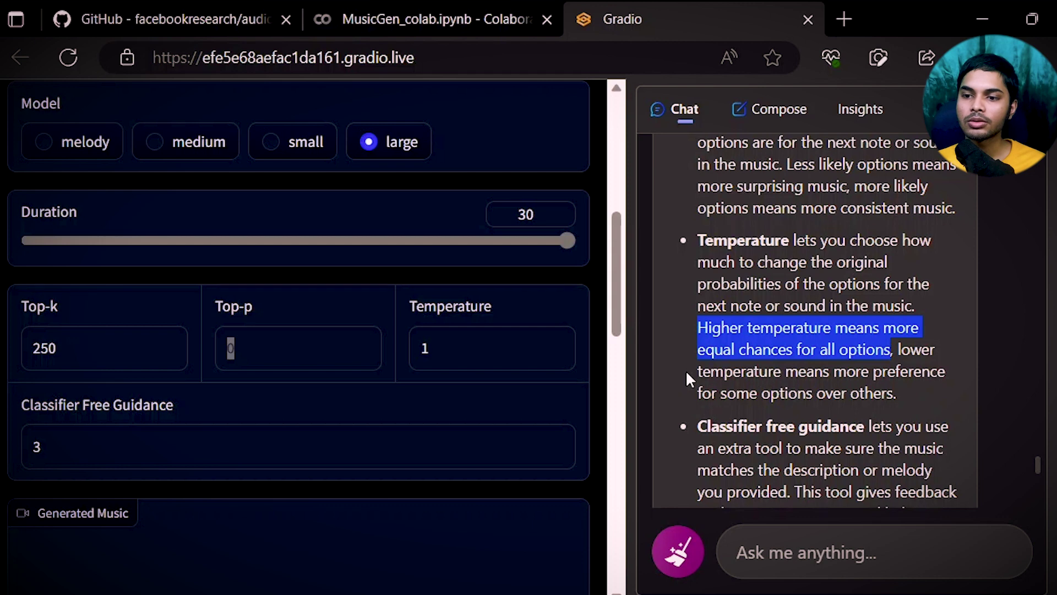
{"action": "left_click_drag", "start_coordinate": [697, 371], "coordinate": [927, 398]}
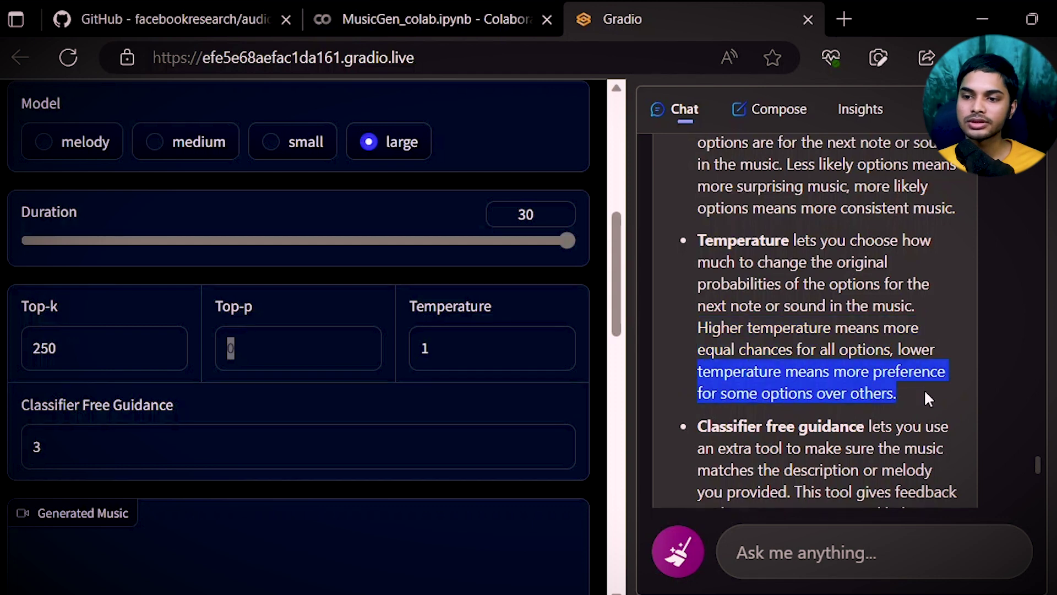
{"action": "left_click", "coordinate": [883, 381]}
{"action": "scroll", "coordinate": [906, 419], "scroll_direction": "up", "scroll_amount": 1}
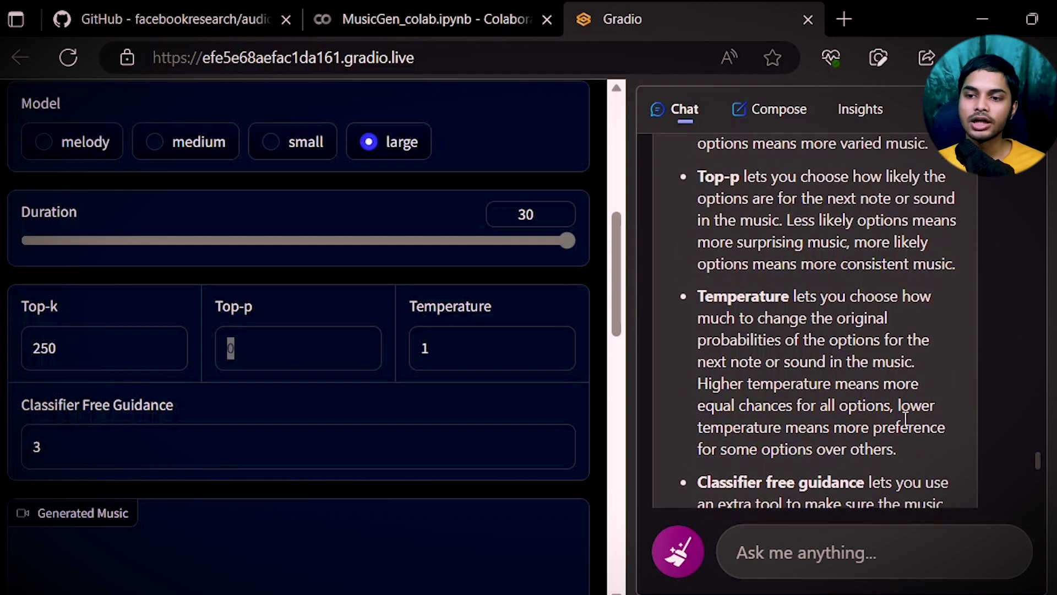
Examine the chat's explanations of Temperature and Classifier free guidance alongside the matching MusicGen settings.
{"action": "left_click", "coordinate": [477, 353]}
{"action": "left_click_drag", "start_coordinate": [477, 352], "coordinate": [419, 364]}
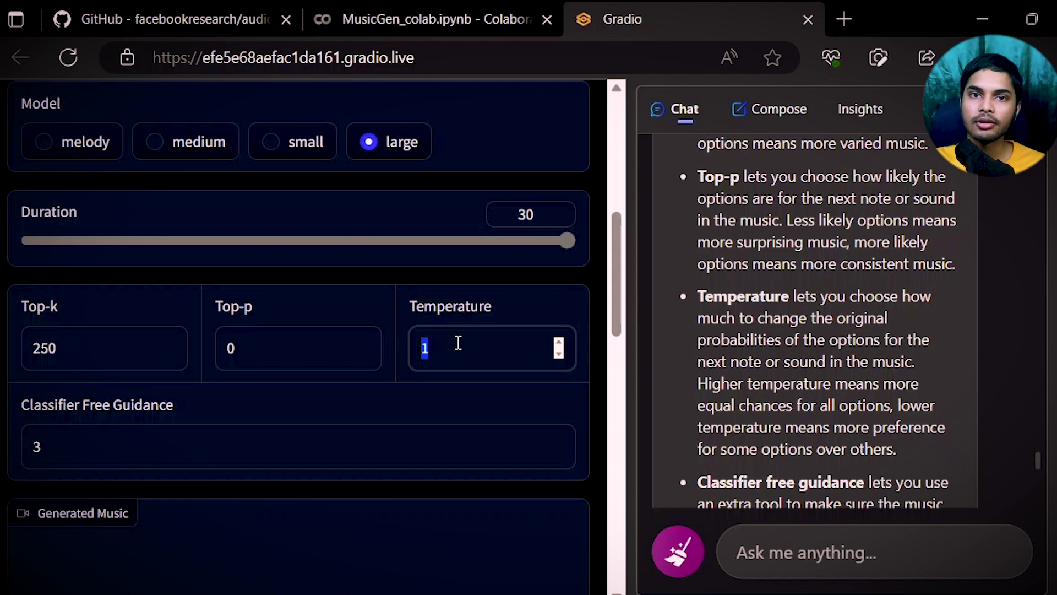
{"action": "scroll", "coordinate": [781, 271], "scroll_direction": "down", "scroll_amount": 4}
{"action": "left_click_drag", "start_coordinate": [871, 259], "coordinate": [943, 270]}
{"action": "left_click", "coordinate": [740, 287]}
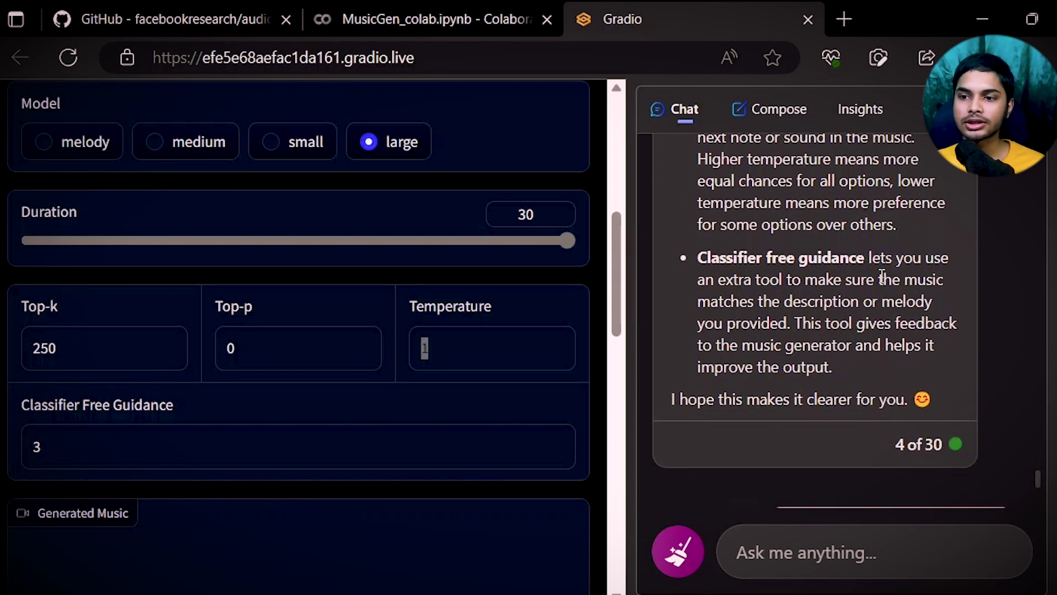
{"action": "scroll", "coordinate": [324, 420], "scroll_direction": "up", "scroll_amount": 4}
{"action": "scroll", "coordinate": [113, 406], "scroll_direction": "down", "scroll_amount": 3}
{"action": "scroll", "coordinate": [114, 403], "scroll_direction": "up", "scroll_amount": 7}
{"action": "key", "text": "Tab"}
Close the chat sidebar and generate music from the cheerful pop song prompt with the large model.
{"action": "scroll", "coordinate": [142, 382], "scroll_direction": "up", "scroll_amount": 10}
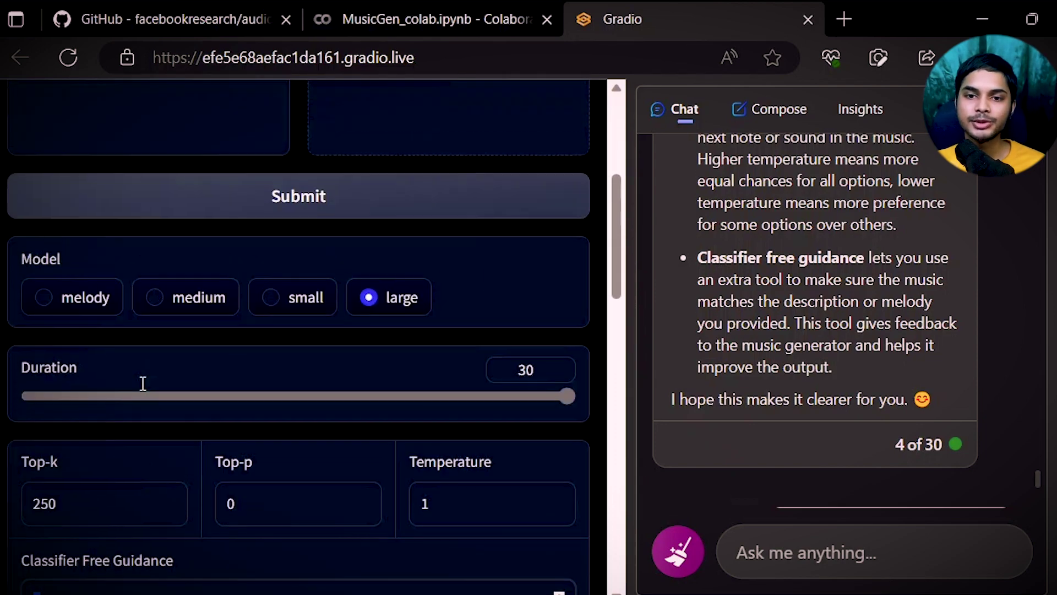
{"action": "left_click_drag", "start_coordinate": [221, 304], "coordinate": [1, 267]}
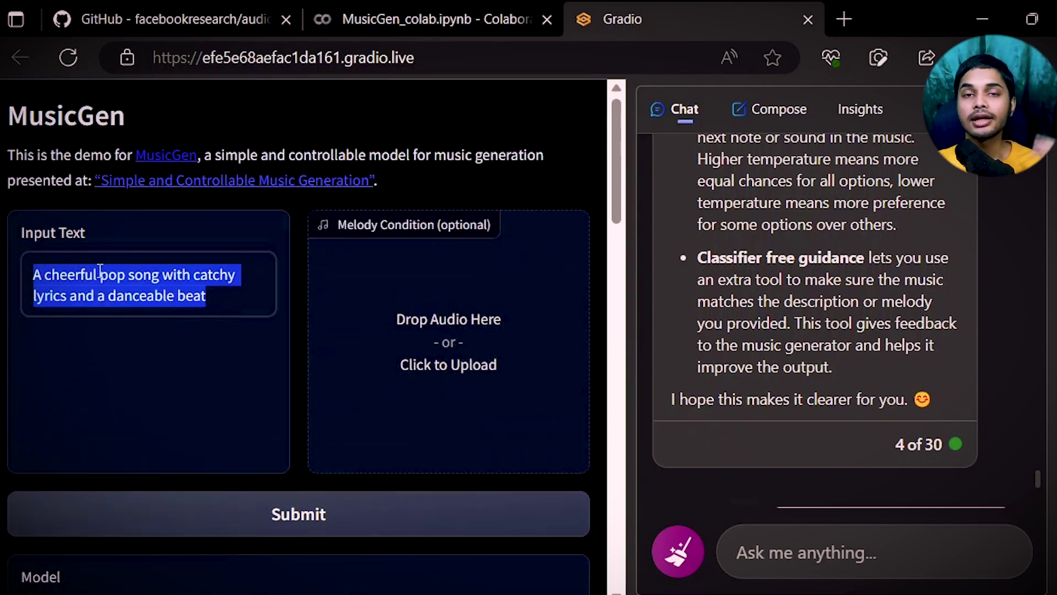
{"action": "left_click", "coordinate": [140, 295]}
{"action": "triple_click", "coordinate": [226, 296]}
{"action": "left_click", "coordinate": [161, 274]}
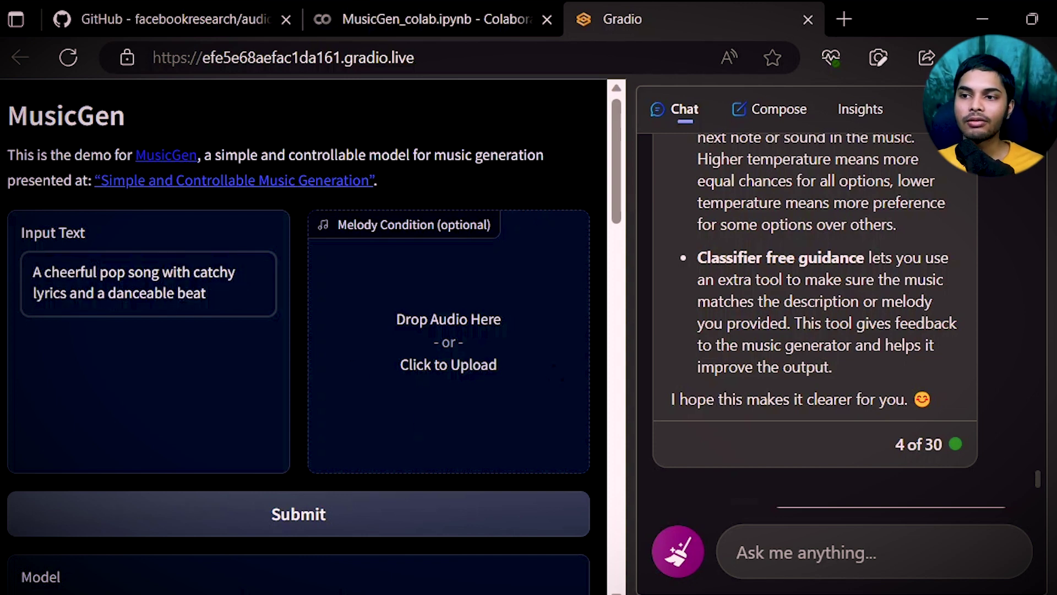
{"action": "key", "text": "ctrl+shift+period"}
{"action": "scroll", "coordinate": [411, 276], "scroll_direction": "down", "scroll_amount": 5}
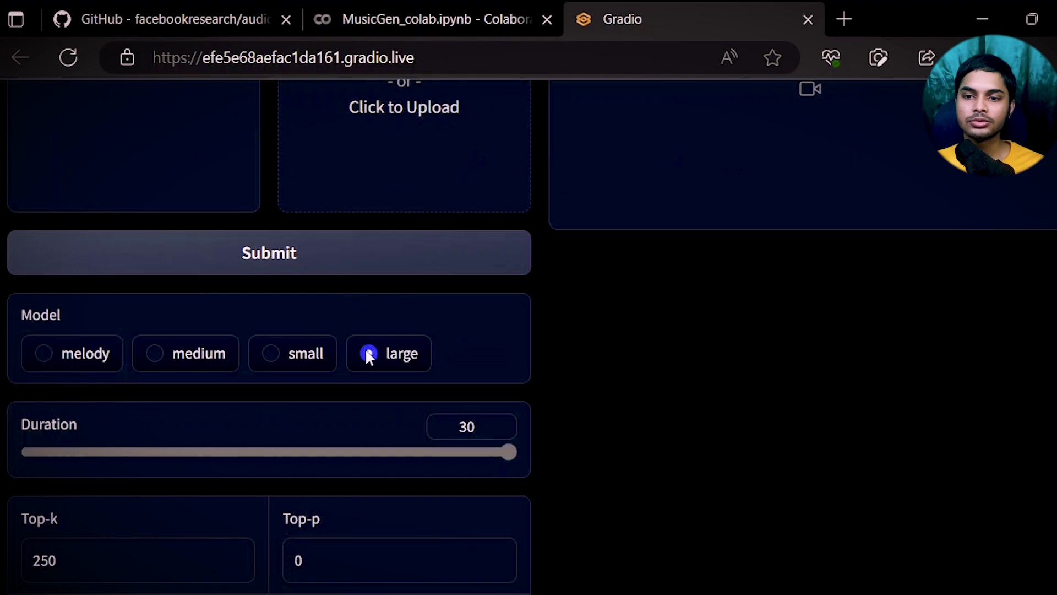
{"action": "scroll", "coordinate": [376, 352], "scroll_direction": "up", "scroll_amount": 1}
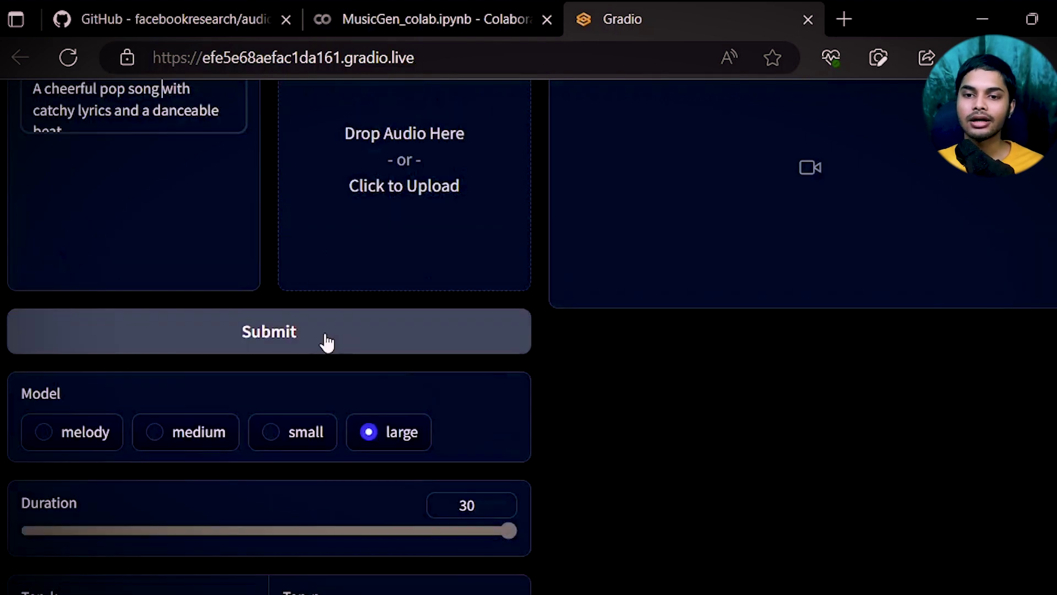
{"action": "left_click", "coordinate": [323, 342]}
{"action": "scroll", "coordinate": [536, 382], "scroll_direction": "up", "scroll_amount": 1}
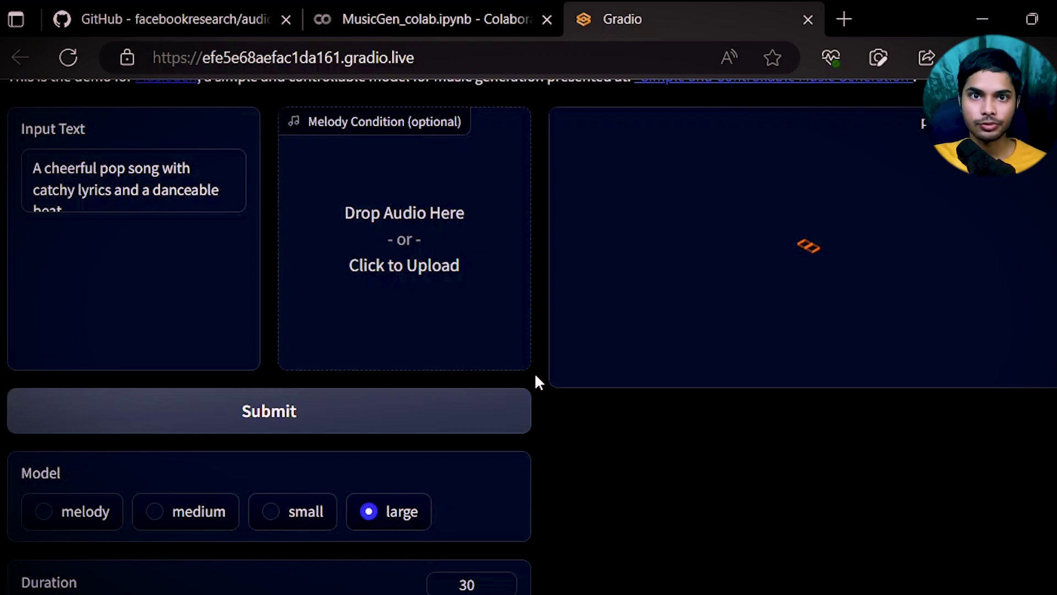
Examine the More details section describing the maximum audio length and the melody, small, medium and large model variations.
{"action": "scroll", "coordinate": [600, 276], "scroll_direction": "up", "scroll_amount": 1}
{"action": "scroll", "coordinate": [599, 276], "scroll_direction": "down", "scroll_amount": 6}
{"action": "scroll", "coordinate": [600, 279], "scroll_direction": "down", "scroll_amount": 8}
{"action": "left_click_drag", "start_coordinate": [35, 301], "coordinate": [408, 302]}
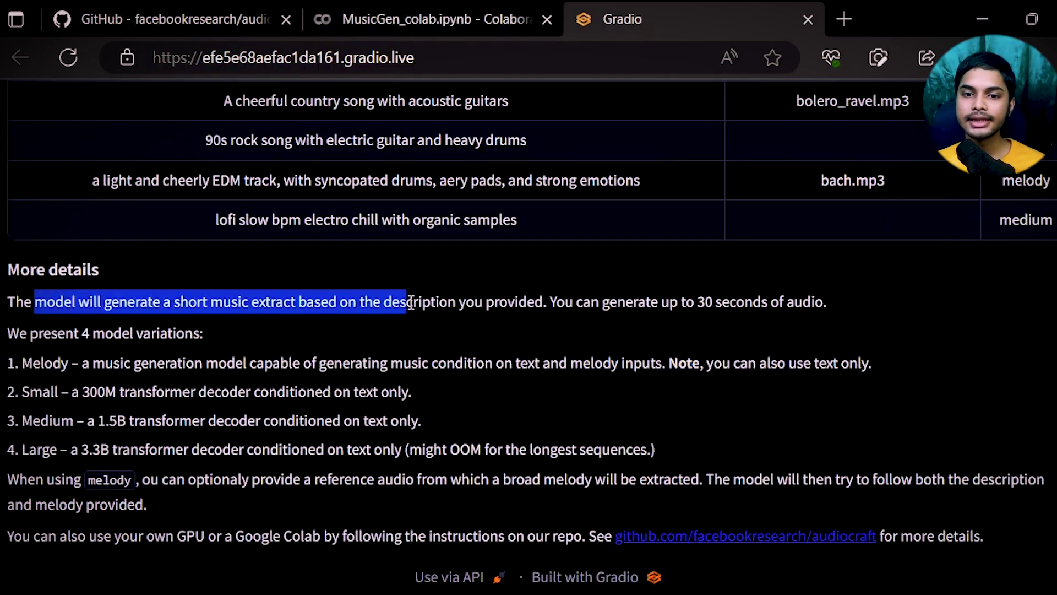
{"action": "left_click", "coordinate": [101, 358]}
{"action": "left_click_drag", "start_coordinate": [27, 364], "coordinate": [69, 364]}
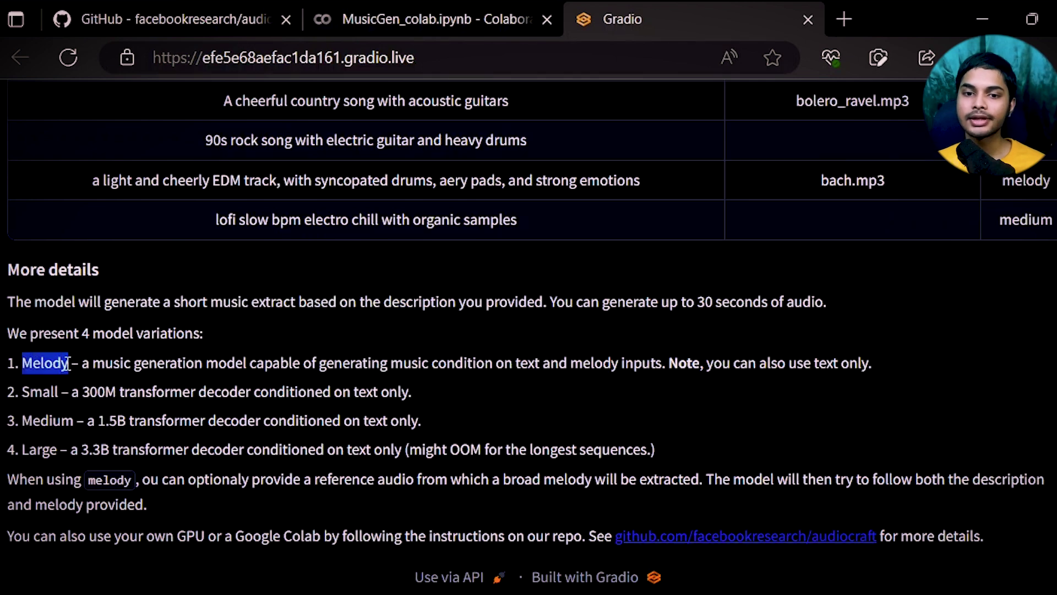
{"action": "scroll", "coordinate": [255, 385], "scroll_direction": "up", "scroll_amount": 10}
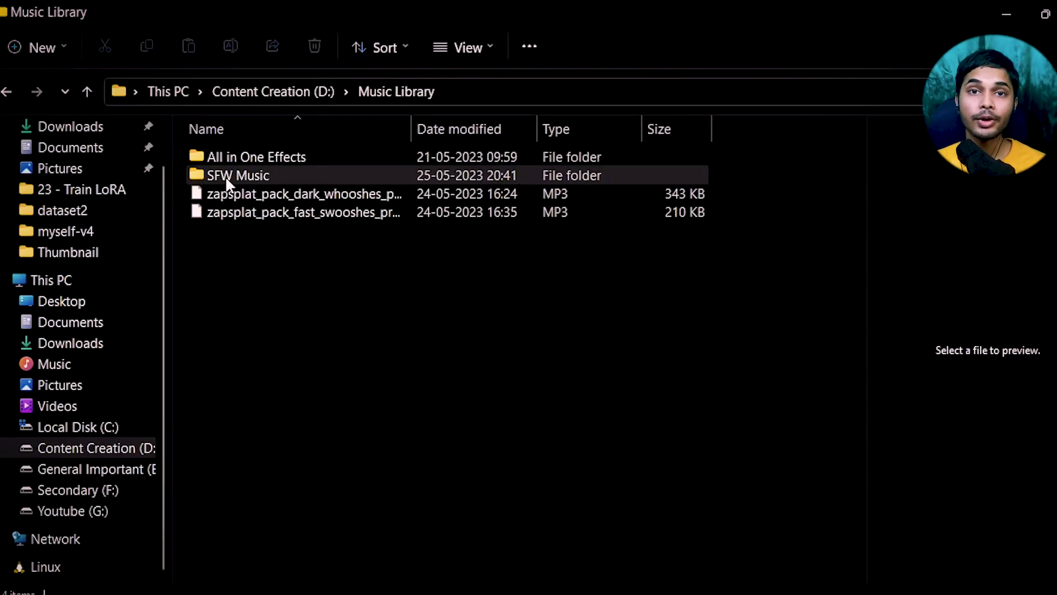
In the Music Library, open the pokemon folder inside SFW Music and play Atmosphere- Majesty.mp3.
{"action": "double_click", "coordinate": [253, 169]}
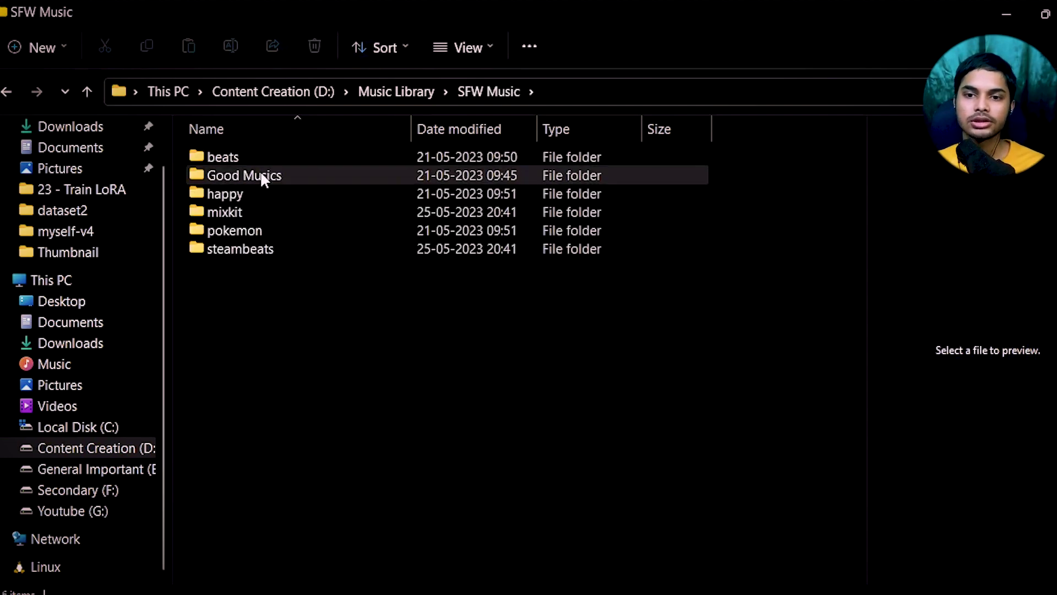
{"action": "double_click", "coordinate": [234, 230]}
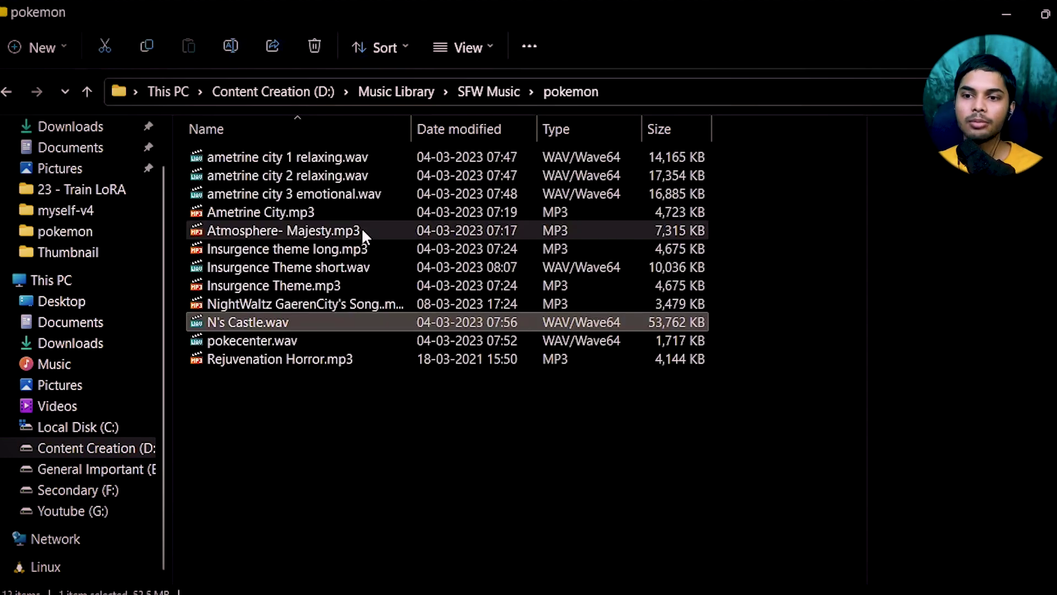
{"action": "double_click", "coordinate": [314, 231]}
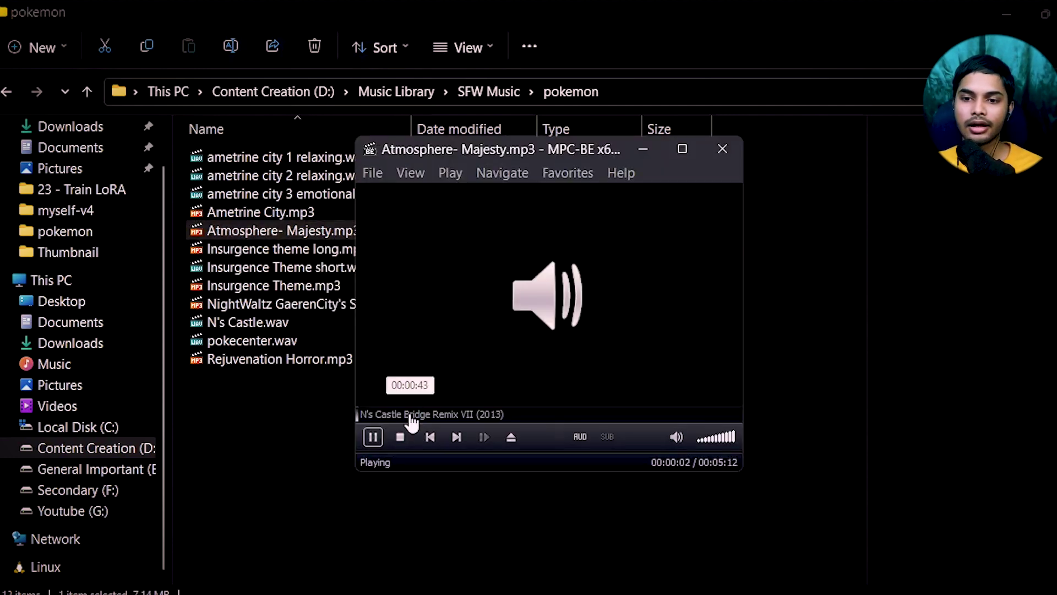
{"action": "left_click", "coordinate": [722, 149]}
Download the generated pop song from the MusicGen page and play the file from the Downloads folder.
{"action": "mouse_move", "coordinate": [85, 593]}
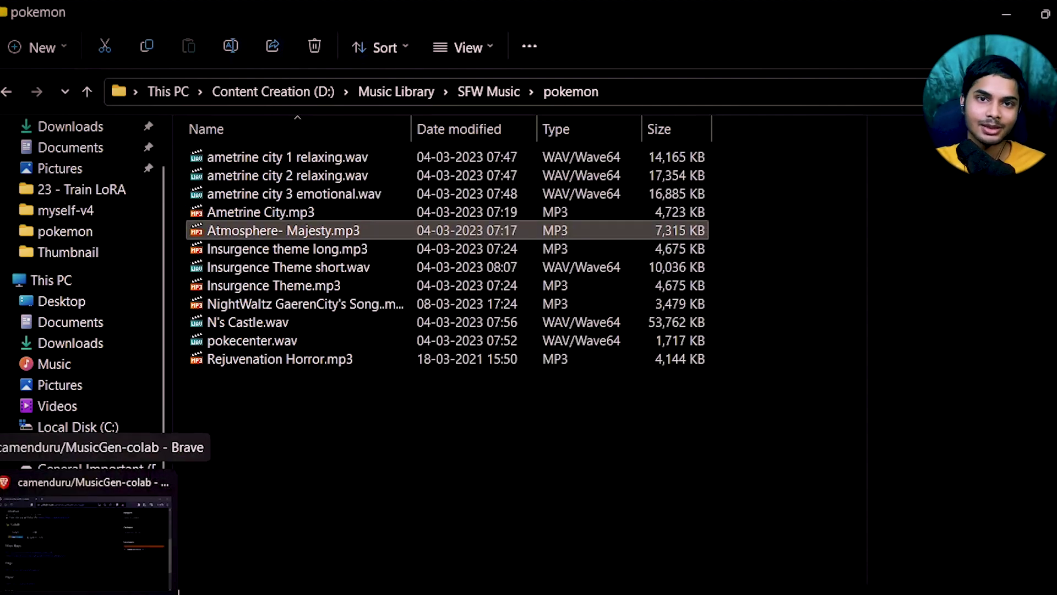
{"action": "left_click", "coordinate": [168, 585]}
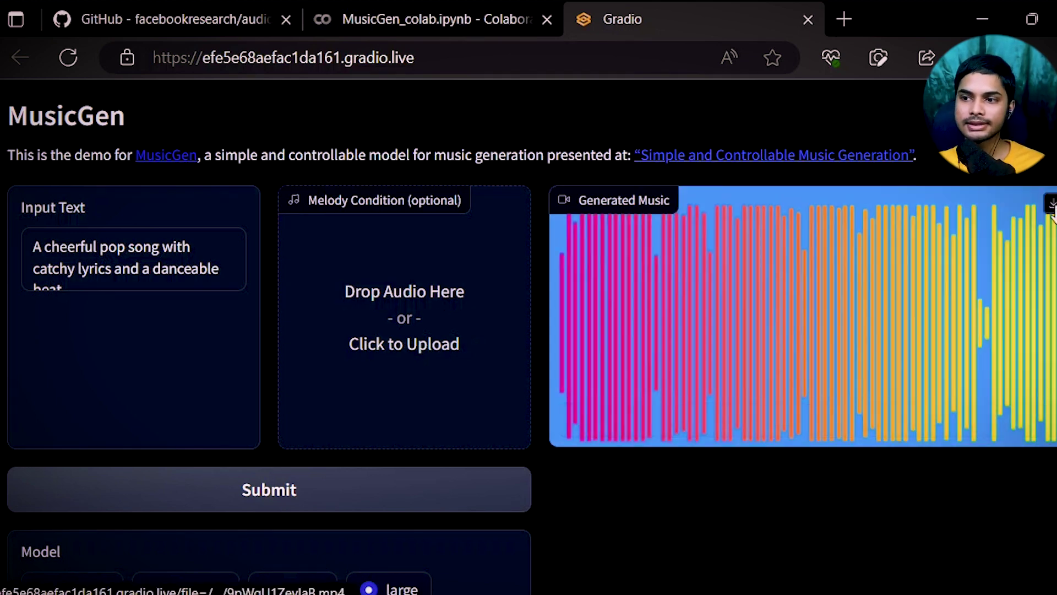
{"action": "double_click", "coordinate": [287, 464]}
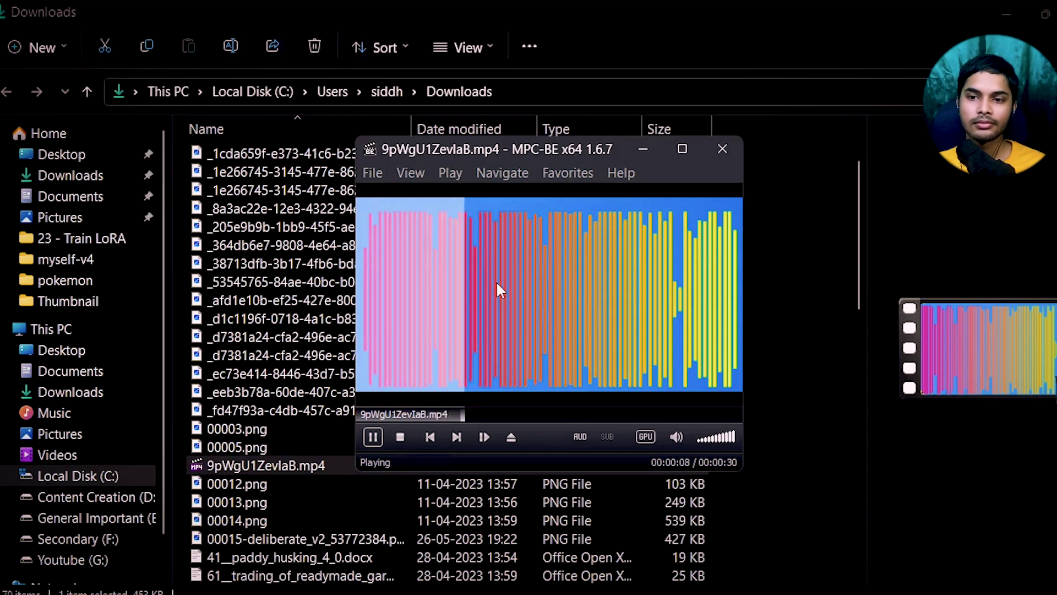
{"action": "left_click", "coordinate": [732, 146]}
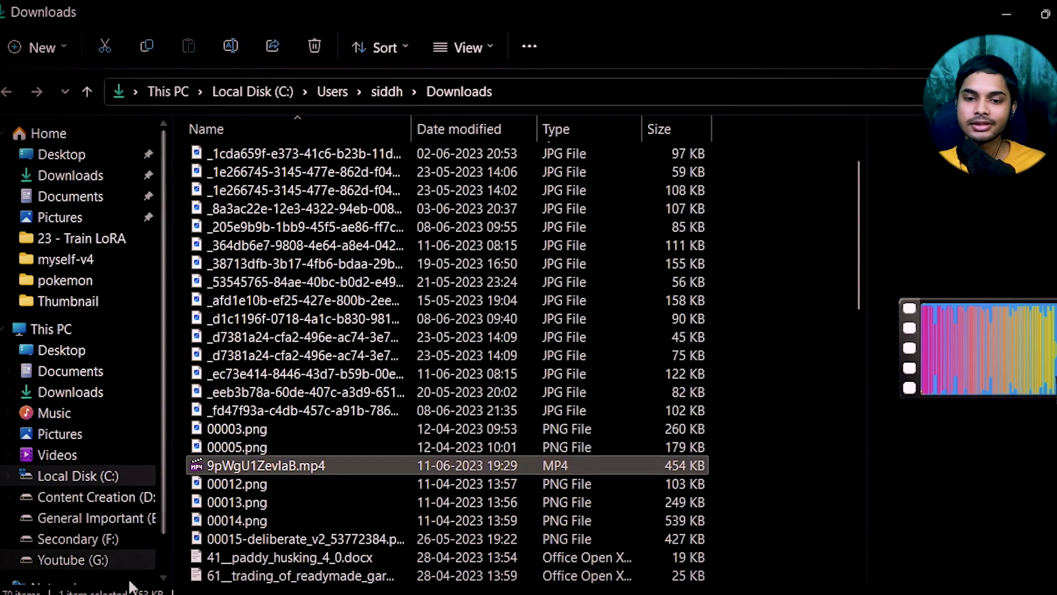
{"action": "key", "text": "alt+Tab"}
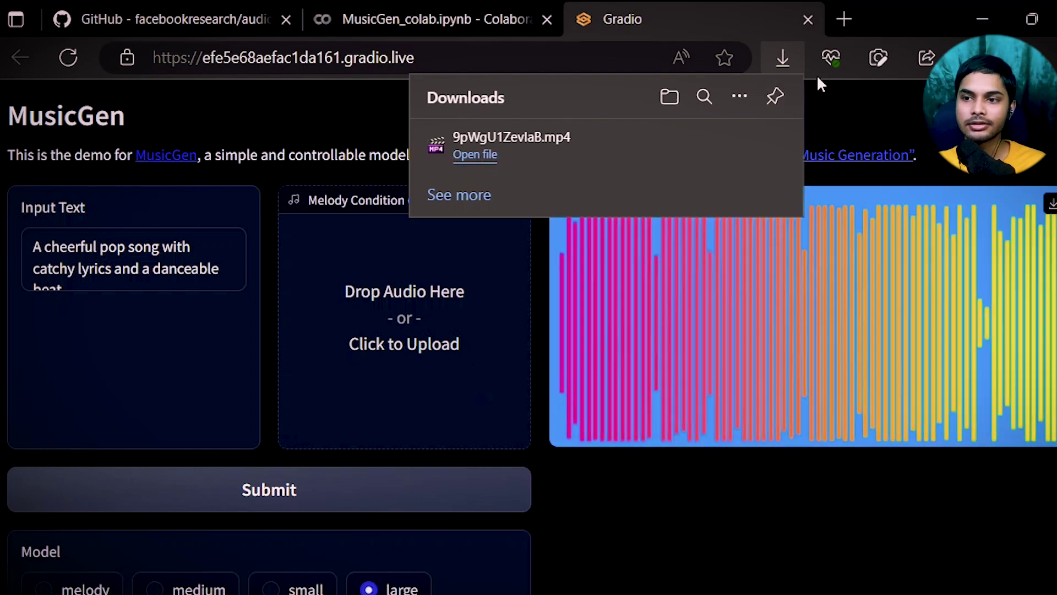
{"action": "left_click", "coordinate": [893, 121]}
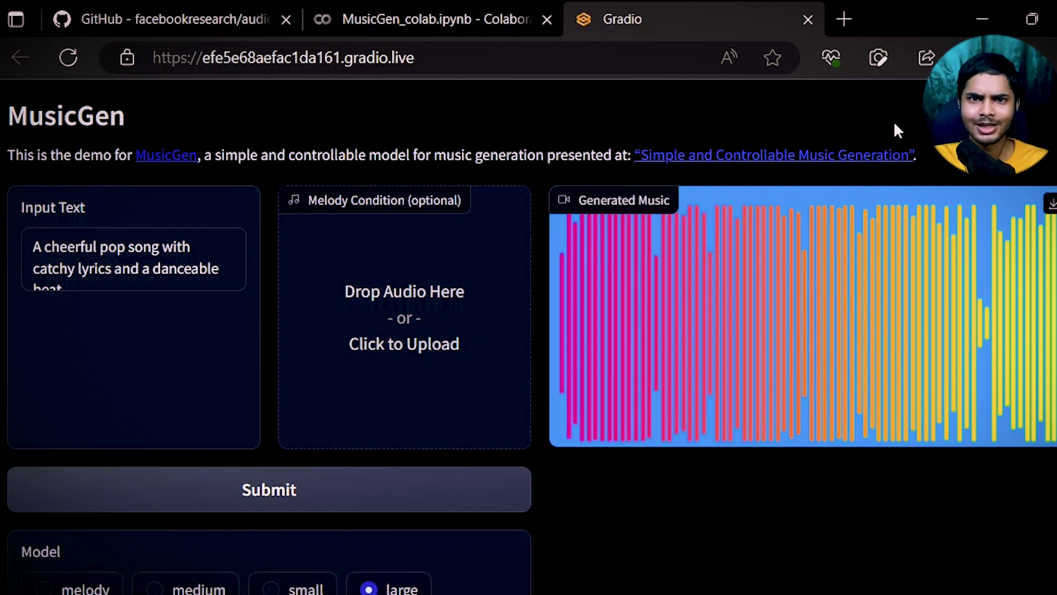
Load Atmosphere- Majesty.mp3 from the pokemon folder as the Melody Condition audio.
{"action": "scroll", "coordinate": [527, 265], "scroll_direction": "down", "scroll_amount": 2}
{"action": "scroll", "coordinate": [424, 255], "scroll_direction": "up", "scroll_amount": 1}
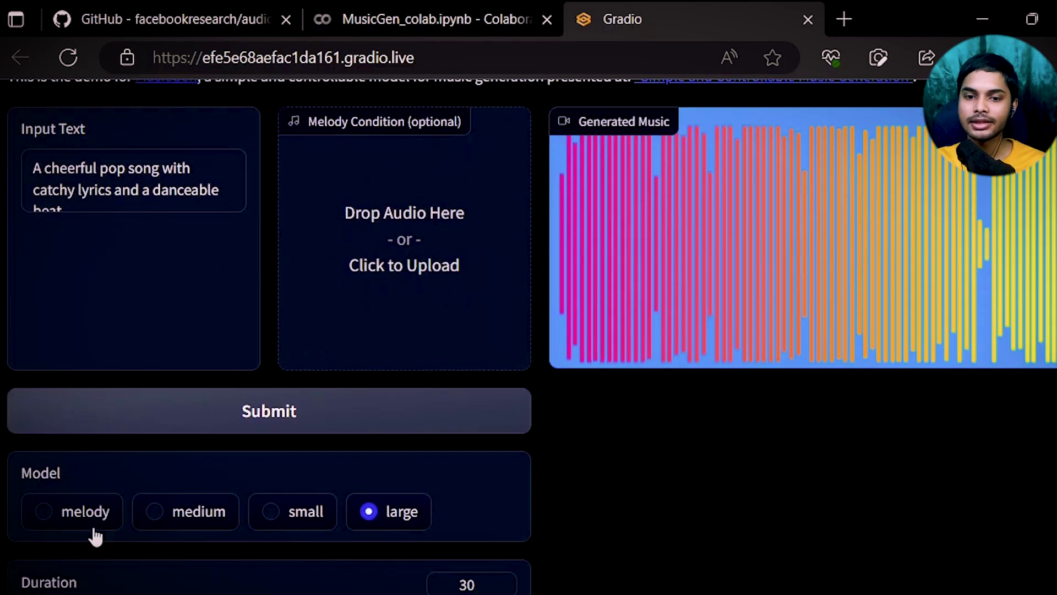
{"action": "mouse_move", "coordinate": [270, 537]}
{"action": "left_click", "coordinate": [118, 530]}
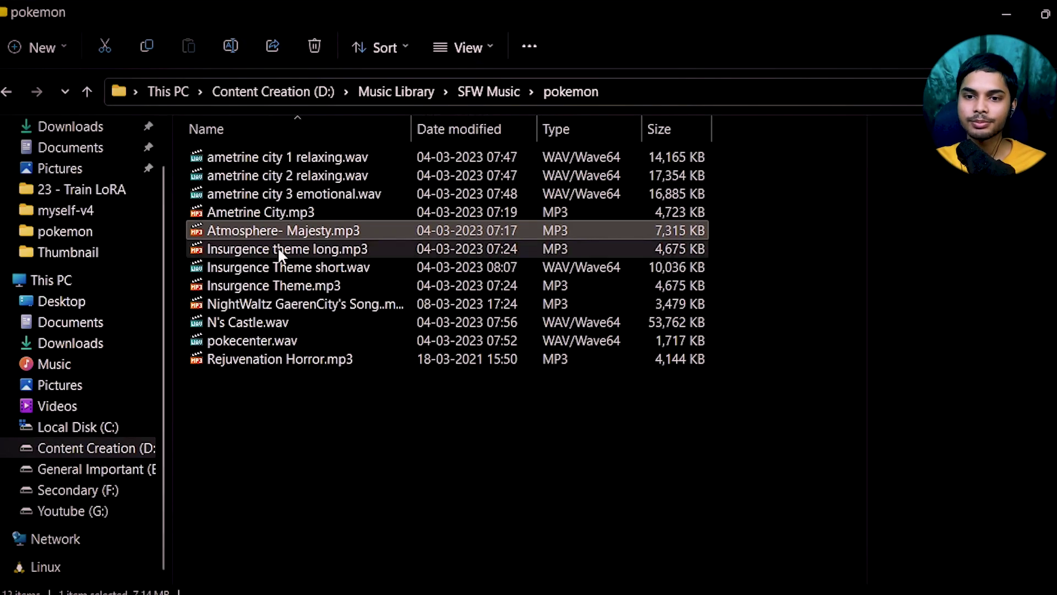
{"action": "mouse_move", "coordinate": [266, 232]}
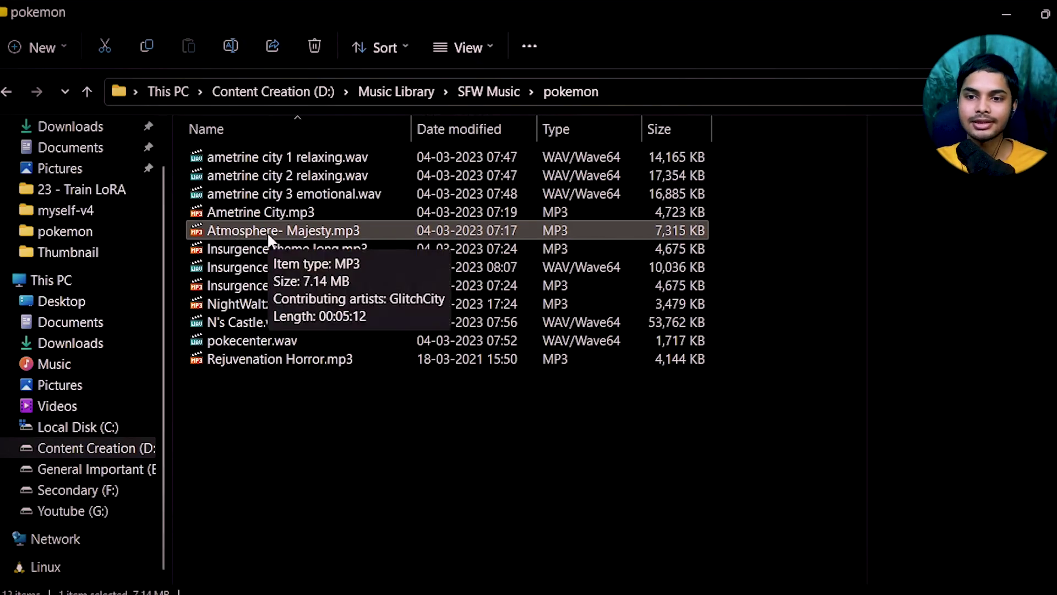
{"action": "left_click_drag", "start_coordinate": [266, 232], "coordinate": [301, 240]}
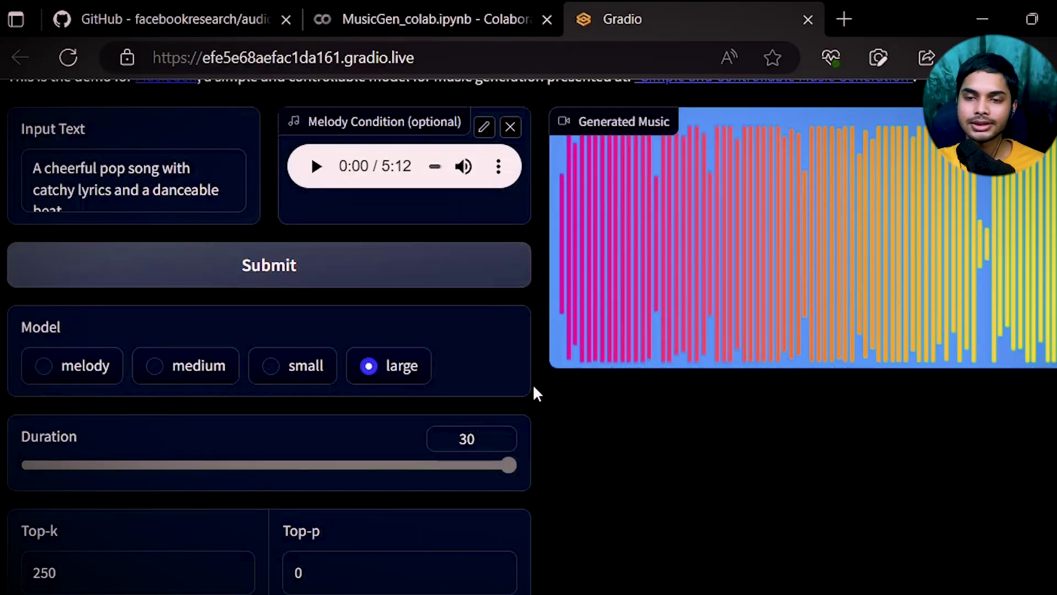
{"action": "scroll", "coordinate": [533, 388], "scroll_direction": "up", "scroll_amount": 2}
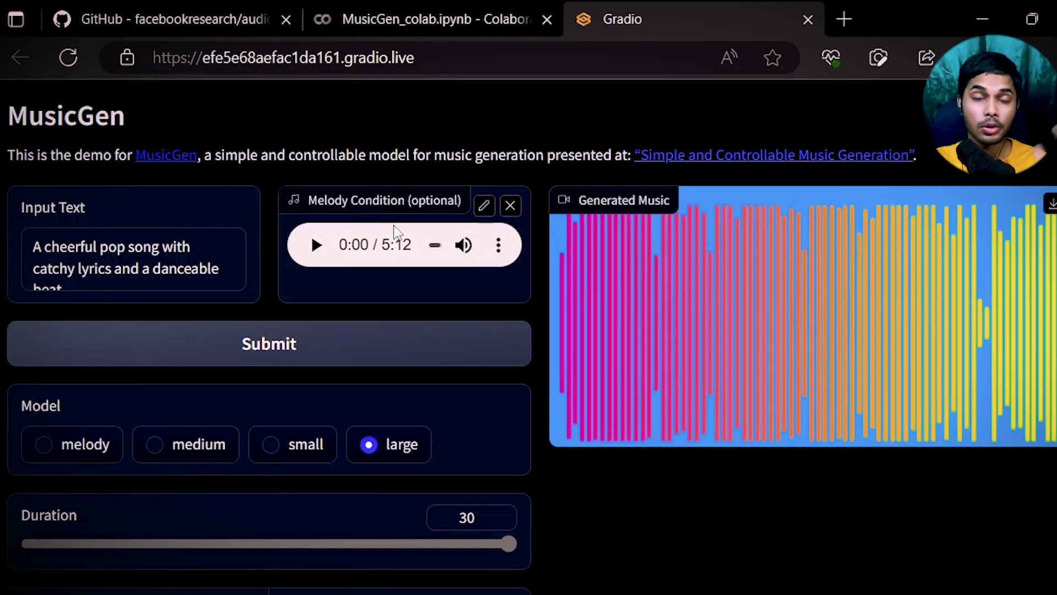
Select the melody model and replace the input text with "majestic music".
{"action": "left_click", "coordinate": [64, 444]}
{"action": "left_click", "coordinate": [137, 264]}
{"action": "key", "text": "ctrl+a"}
{"action": "key", "text": "BackSpace"}
{"action": "type", "text": "maje"}
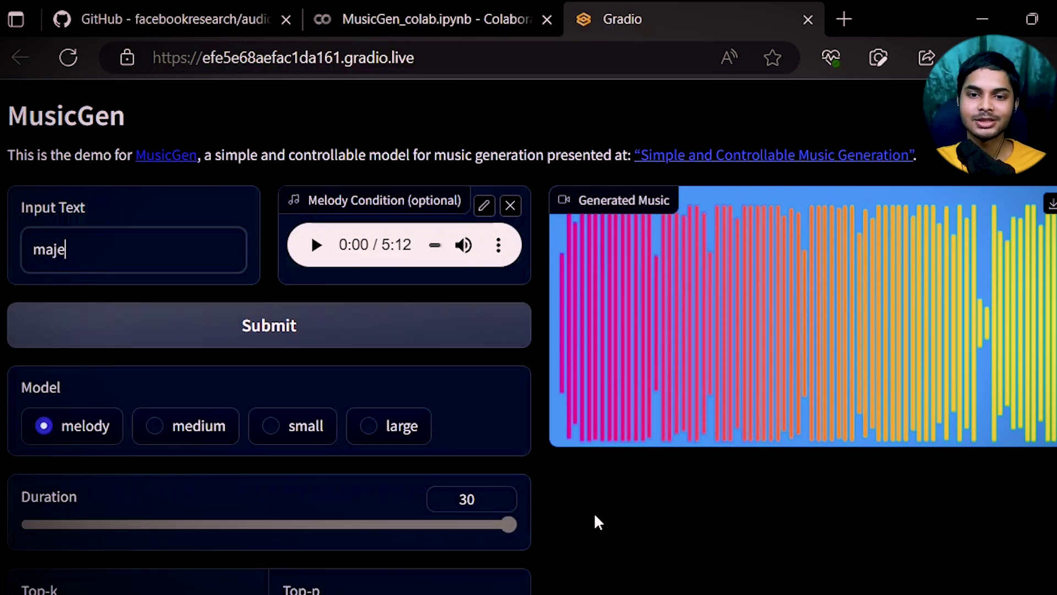
{"action": "type", "text": "stic music"}
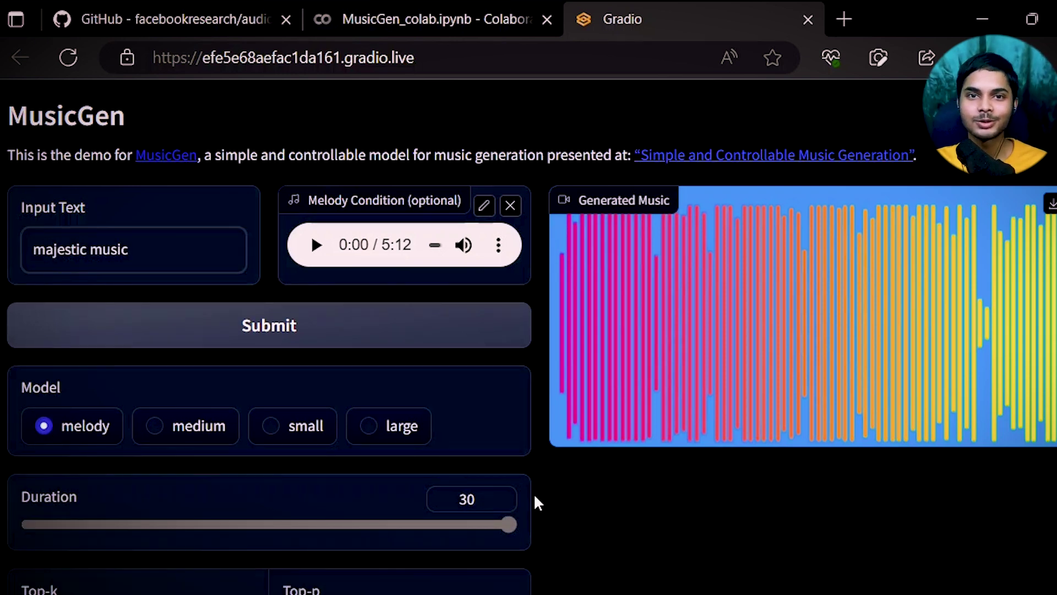
Generate music from the "majestic music" prompt and loaded melody, and play the downloaded clip.
{"action": "left_click_drag", "start_coordinate": [154, 240], "coordinate": [36, 238]}
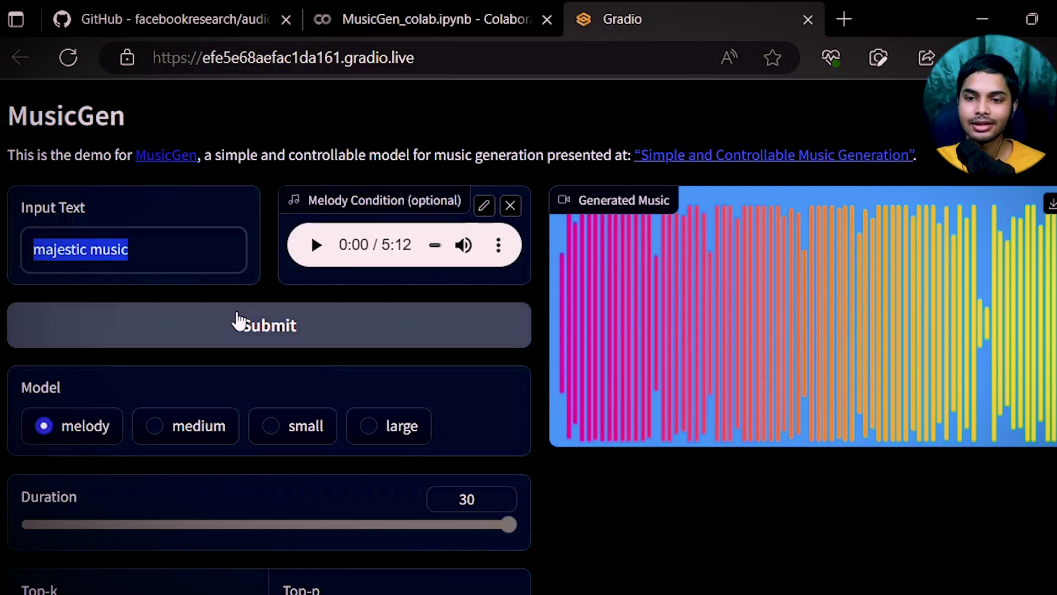
{"action": "scroll", "coordinate": [453, 437], "scroll_direction": "down", "scroll_amount": 5}
{"action": "scroll", "coordinate": [484, 385], "scroll_direction": "up", "scroll_amount": 2}
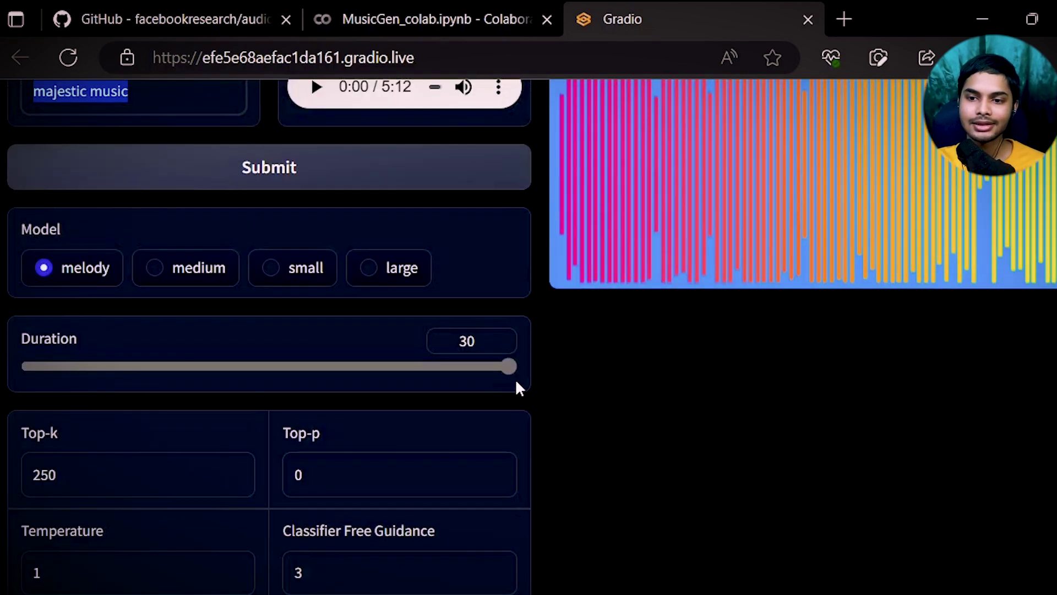
{"action": "scroll", "coordinate": [516, 374], "scroll_direction": "up", "scroll_amount": 3}
{"action": "left_click", "coordinate": [333, 335]}
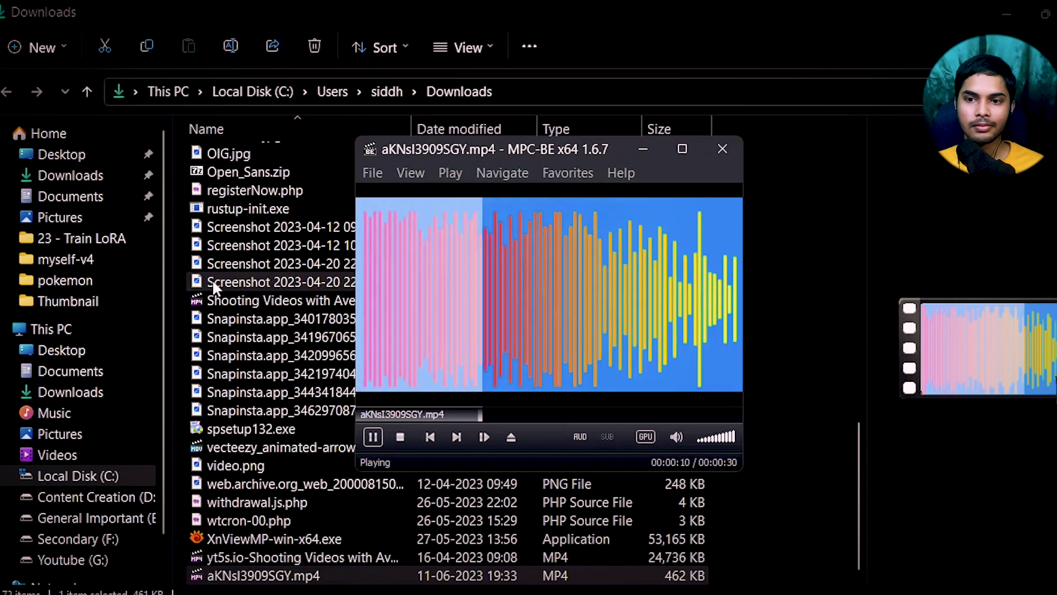
{"action": "left_click", "coordinate": [721, 150]}
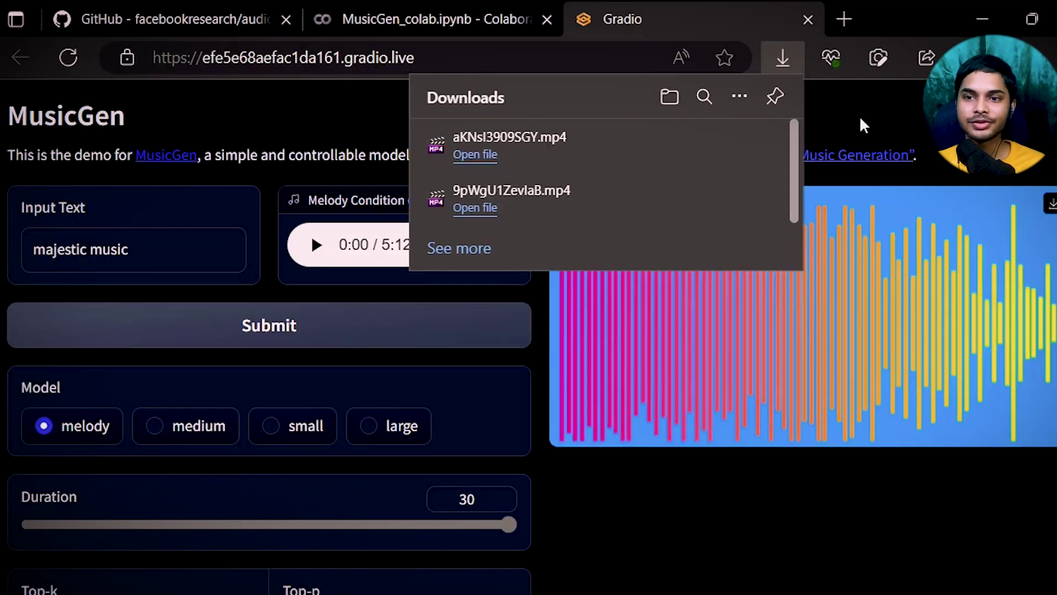
{"action": "left_click", "coordinate": [860, 115]}
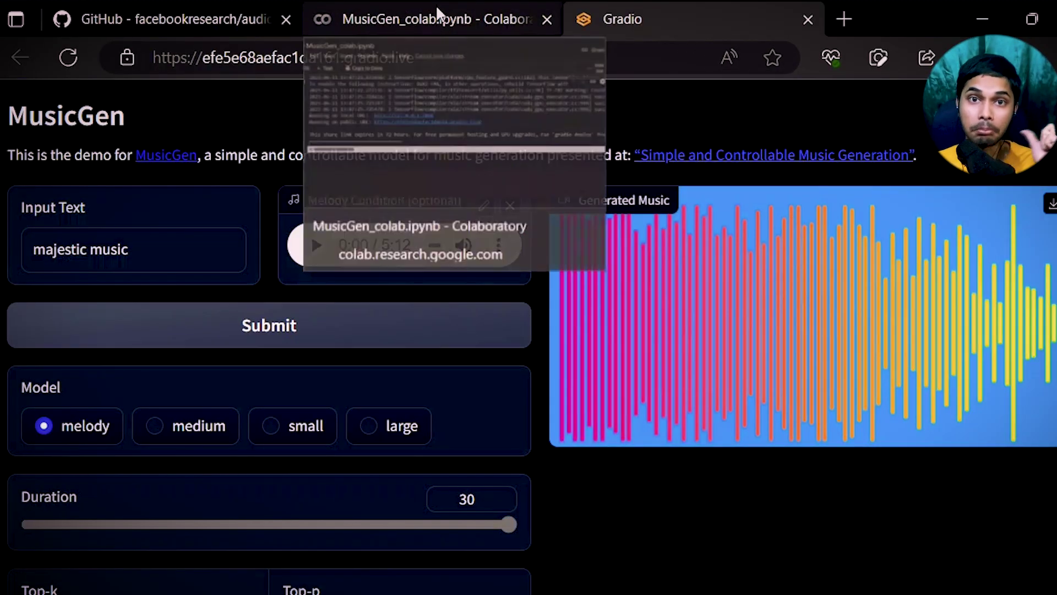
Switch to the MusicGen_colab.ipynb notebook and examine the running cell's output log.
{"action": "left_click", "coordinate": [433, 11]}
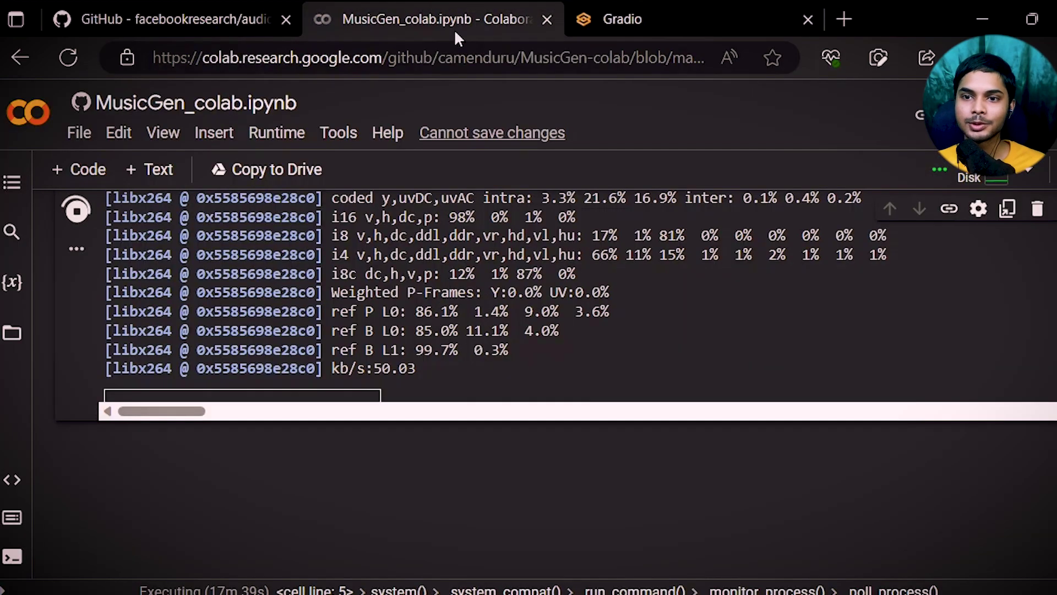
{"action": "scroll", "coordinate": [343, 284], "scroll_direction": "up", "scroll_amount": 2}
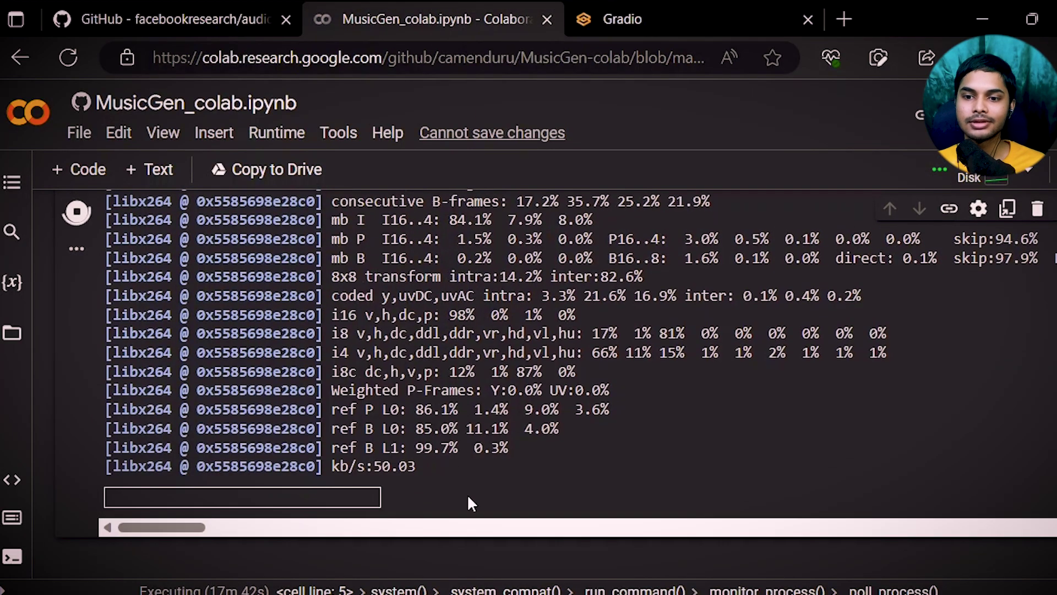
{"action": "scroll", "coordinate": [404, 385], "scroll_direction": "up", "scroll_amount": 10}
{"action": "scroll", "coordinate": [406, 393], "scroll_direction": "up", "scroll_amount": 4}
{"action": "scroll", "coordinate": [332, 249], "scroll_direction": "down", "scroll_amount": 8}
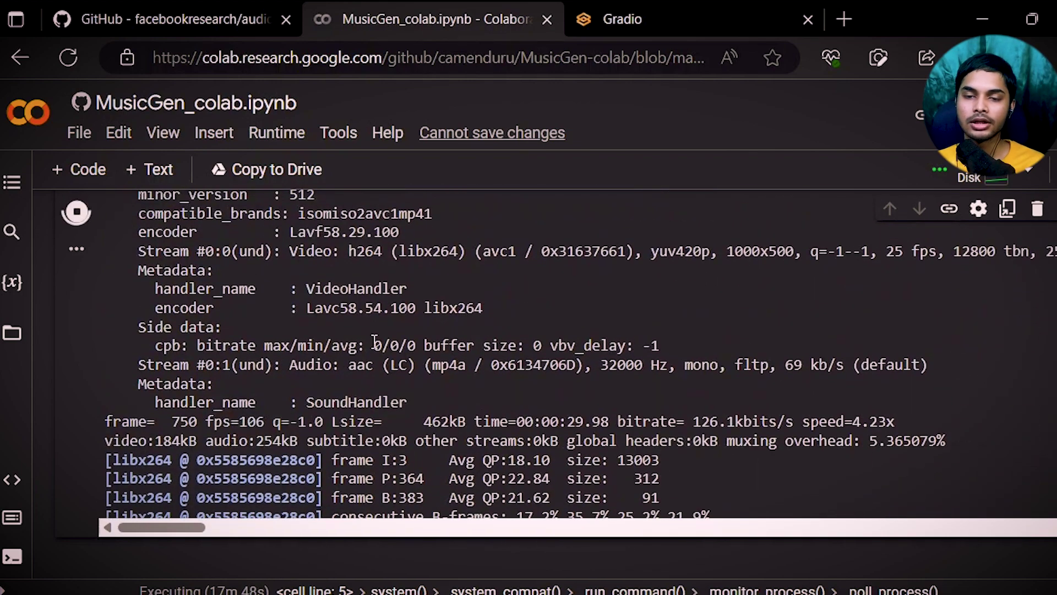
{"action": "key", "text": "ctrl+minus"}
{"action": "key", "text": "ctrl+minus"}
{"action": "key", "text": "ctrl+minus"}
{"action": "key", "text": "ctrl+minus"}
{"action": "key", "text": "ctrl+plus"}
{"action": "key", "text": "ctrl+plus"}
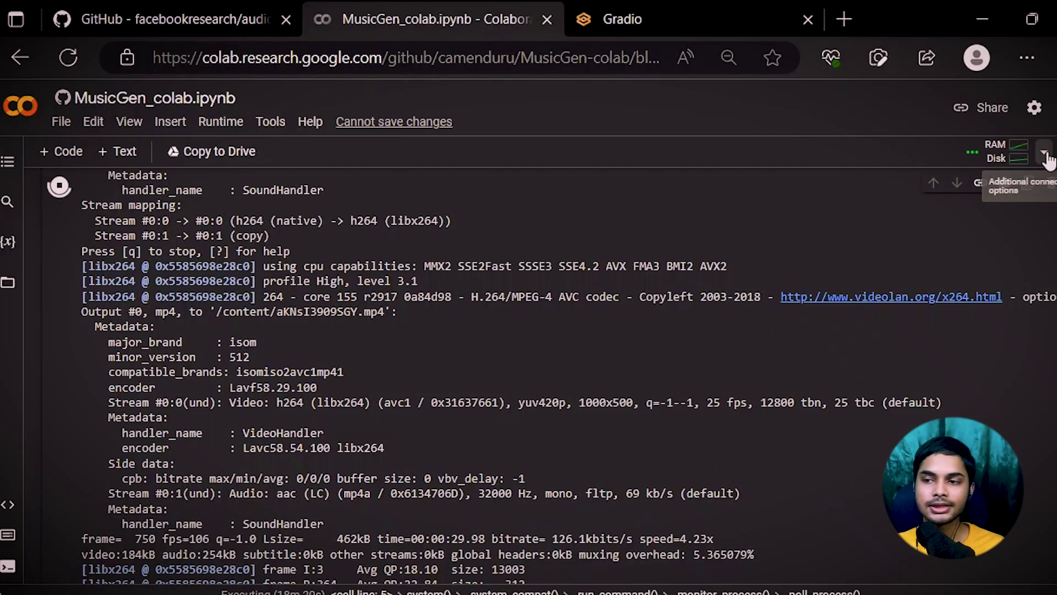
Disconnect and delete the Colab notebook's runtime.
{"action": "left_click", "coordinate": [1044, 155]}
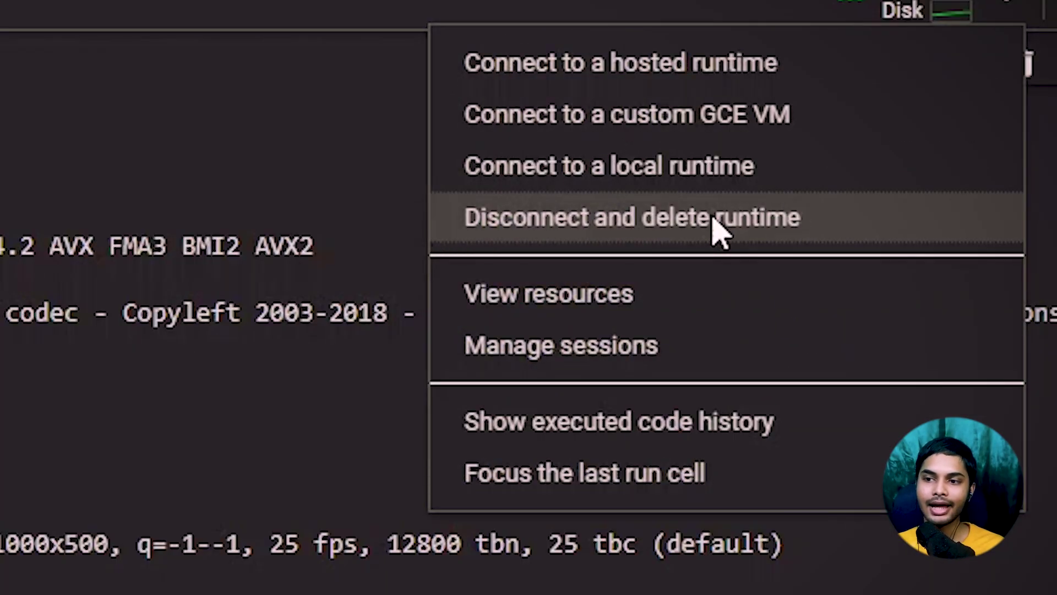
{"action": "left_click", "coordinate": [719, 232]}
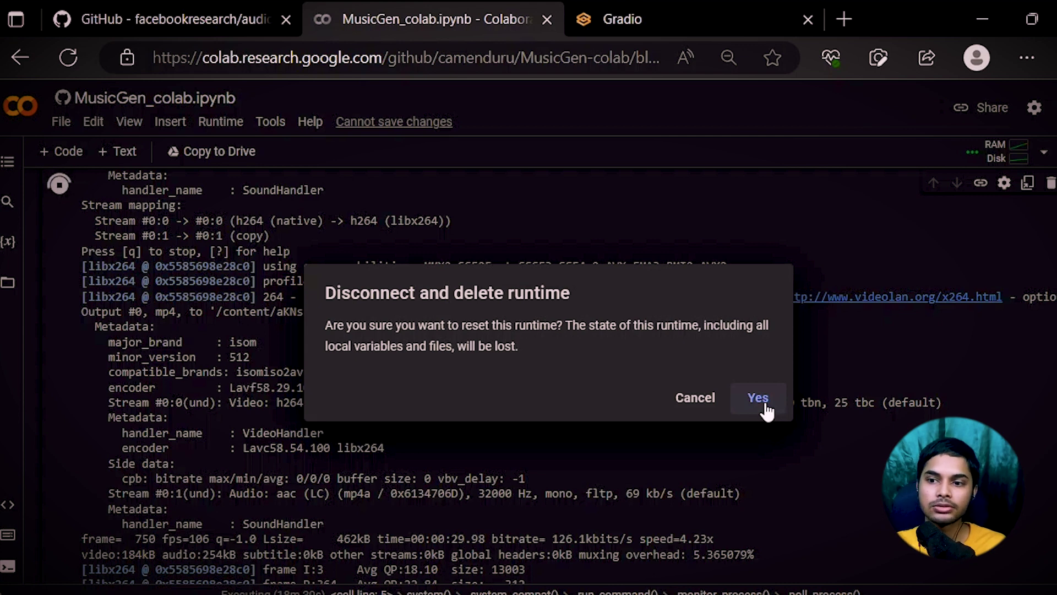
{"action": "left_click", "coordinate": [759, 399]}
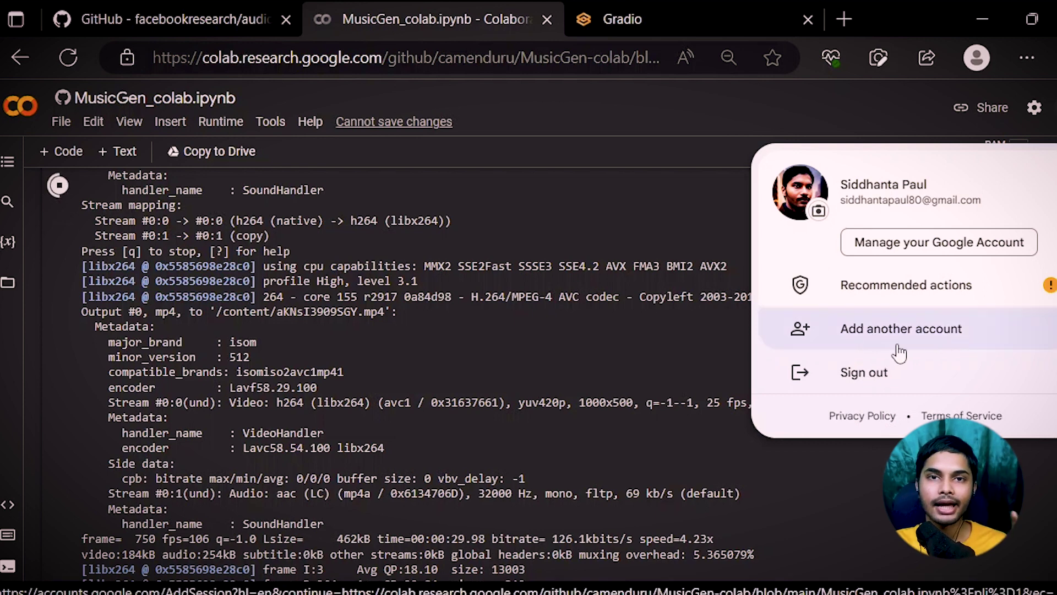
{"action": "left_click", "coordinate": [557, 316]}
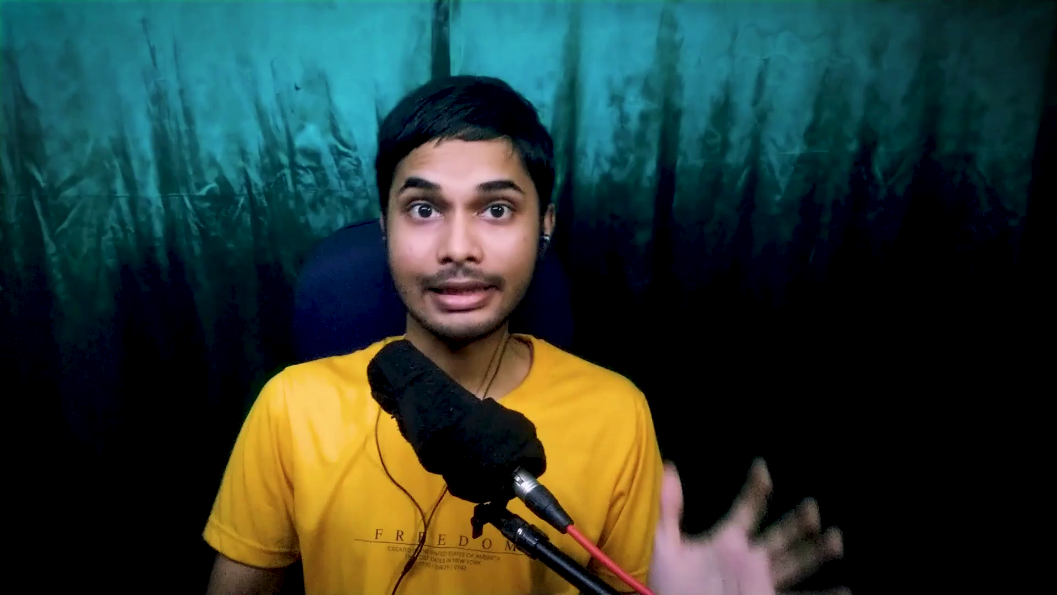